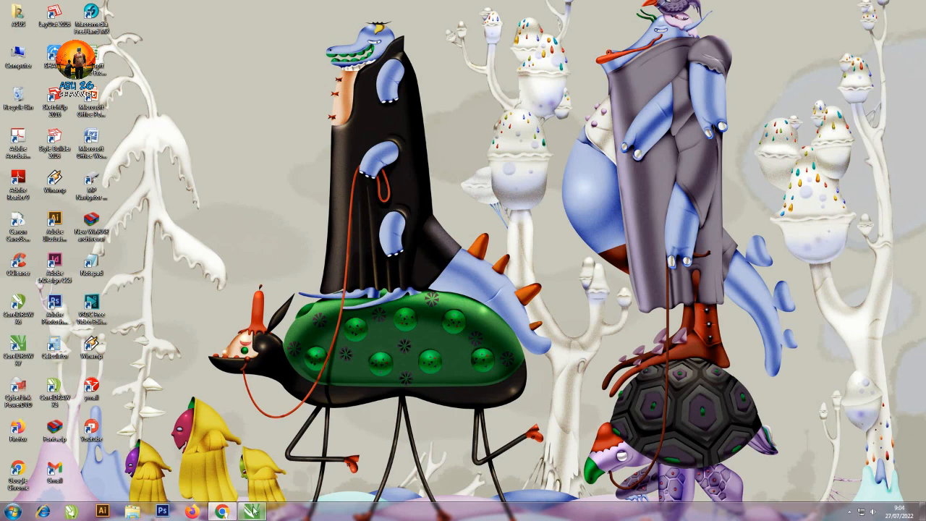
# Switch to CorelDRAW X7 and create a new A4 document in portrait orientation, 210 by 297 mm
pyautogui.moveTo(256, 513)
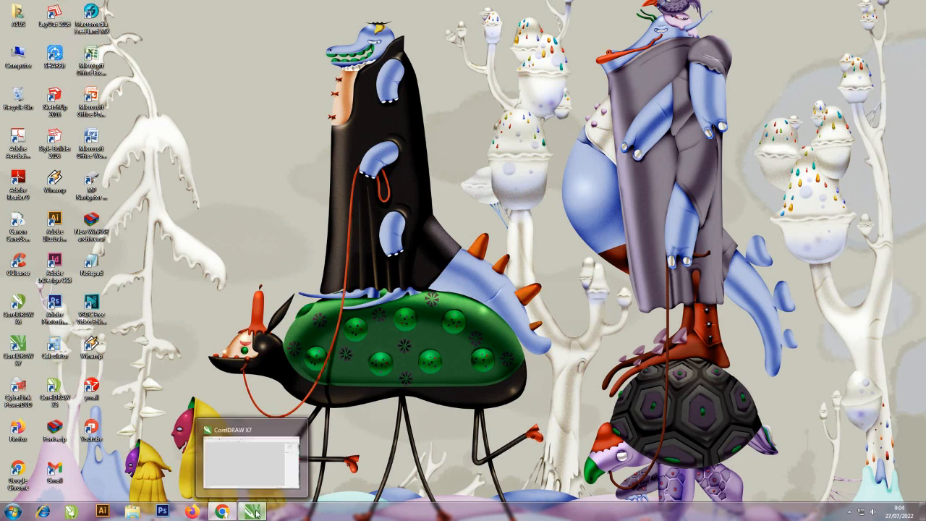
pyautogui.click(256, 513)
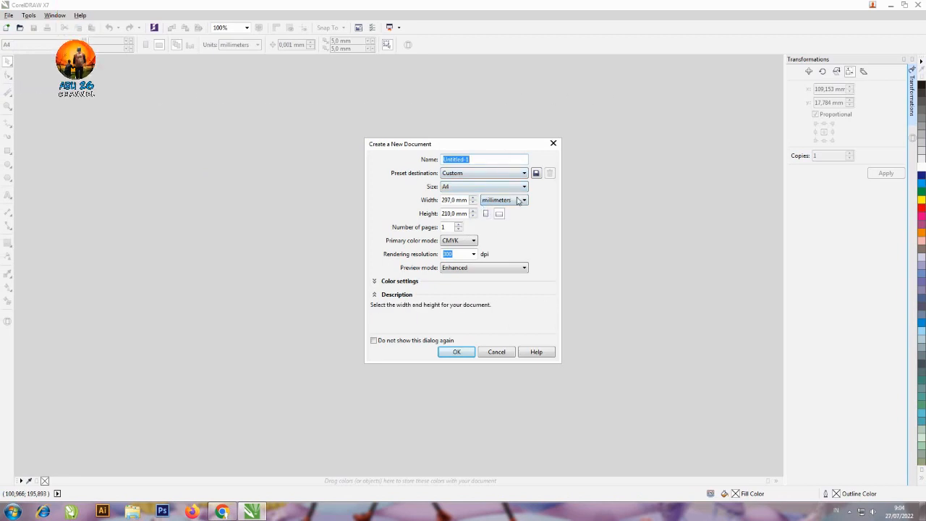
pyautogui.click(486, 214)
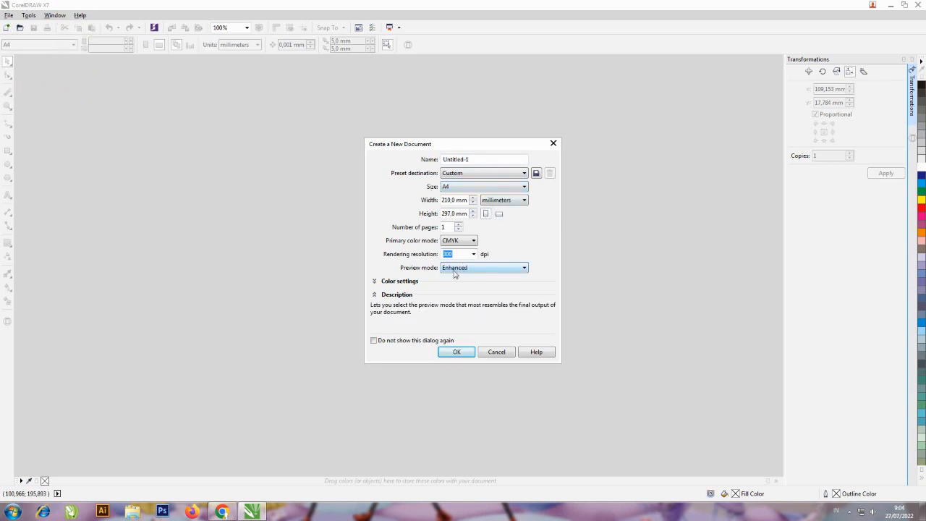
pyautogui.click(460, 352)
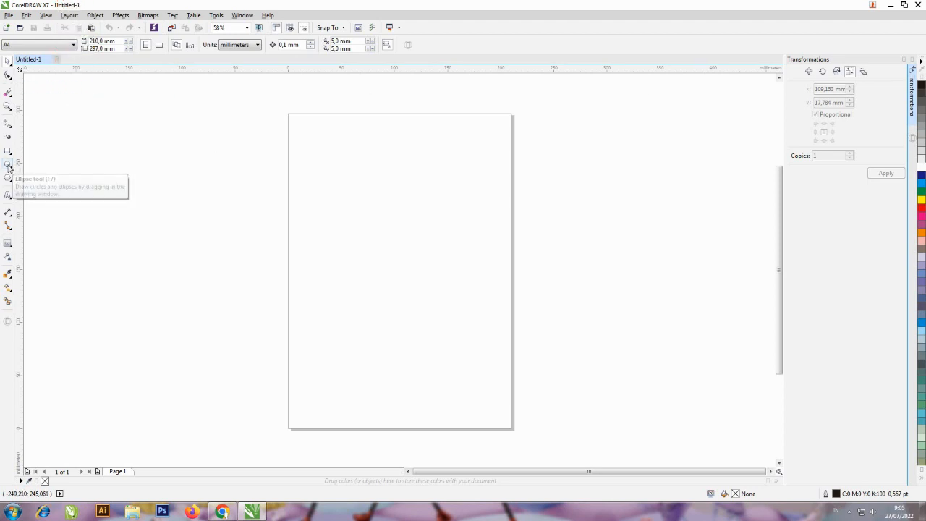
# Draw a circle about 38 mm in diameter with the Ellipse tool and move it to the upper-left area of the page
pyautogui.click(8, 165)
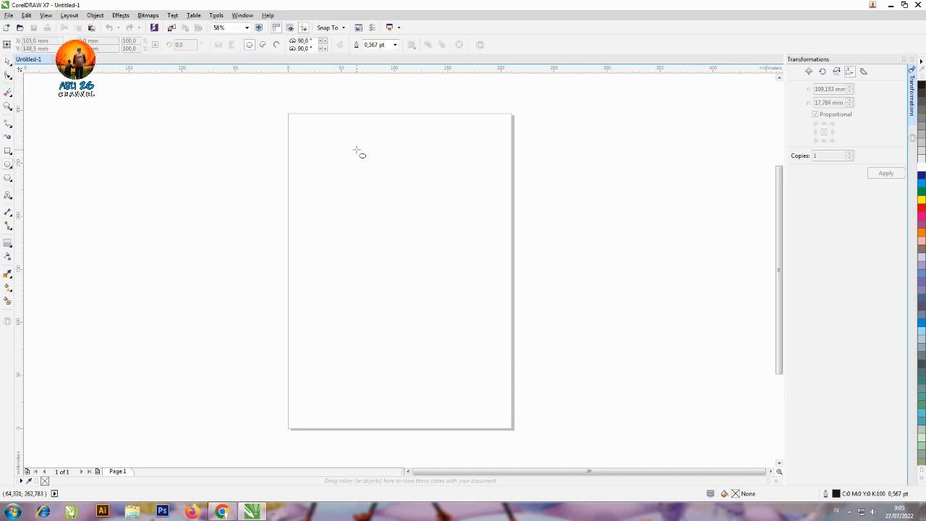
pyautogui.moveTo(356, 151); pyautogui.dragTo(386, 182)
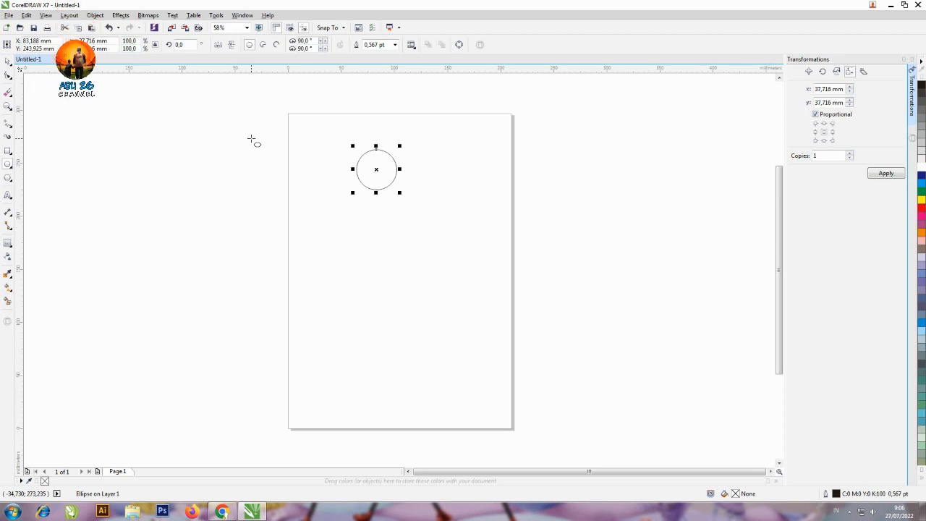
pyautogui.press('space')
pyautogui.click(408, 112)
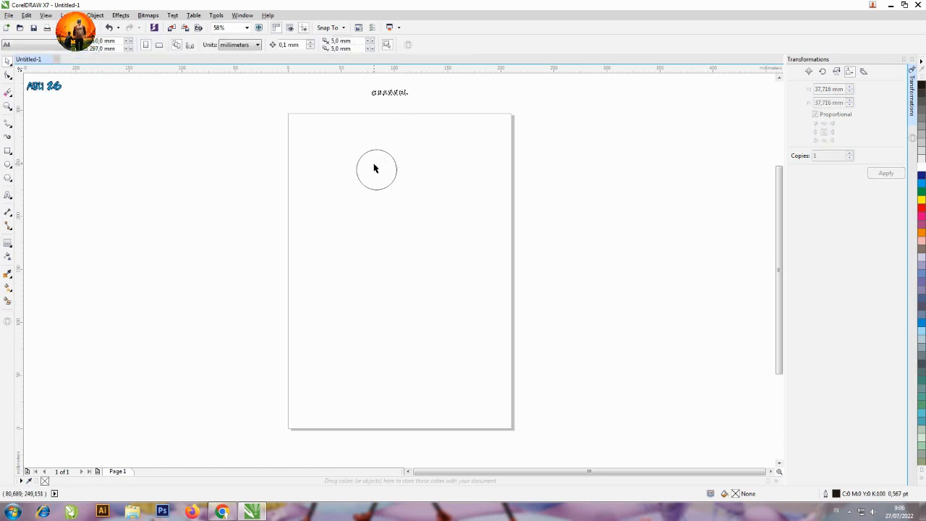
pyautogui.click(374, 166)
pyautogui.moveTo(384, 170); pyautogui.dragTo(341, 149)
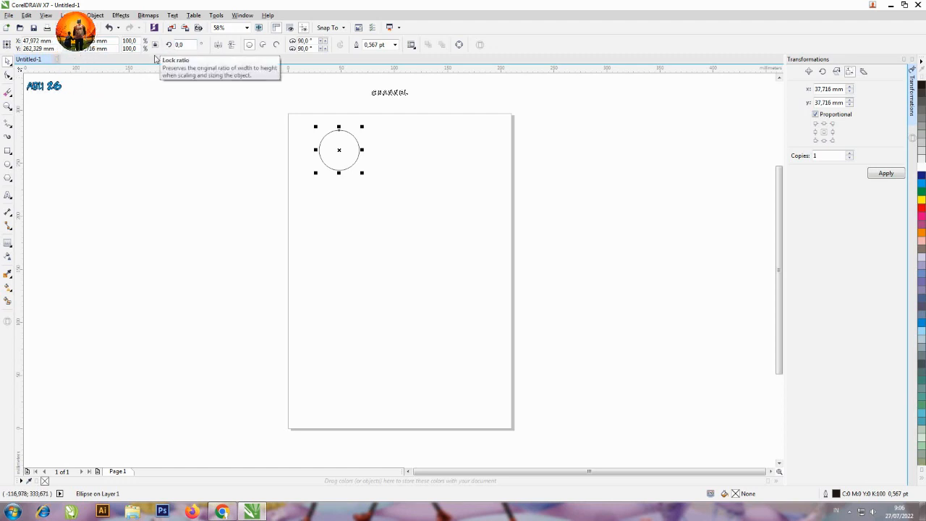
# Set the circle's width and height to 35 mm
pyautogui.click(93, 42)
pyautogui.write('35')
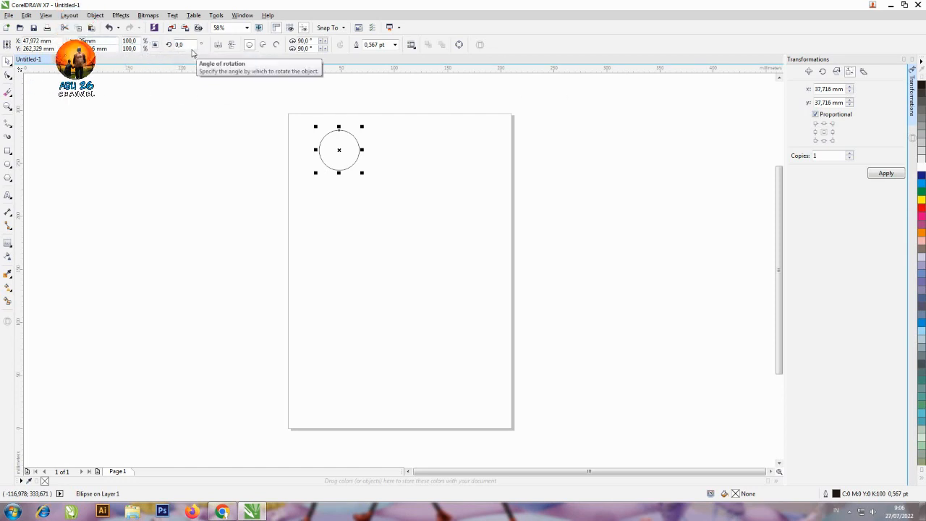
pyautogui.press('Return')
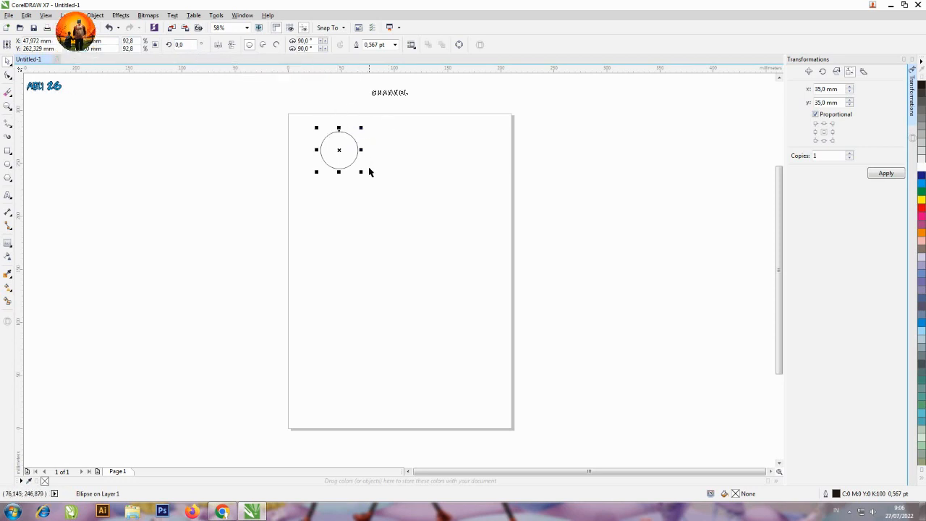
# Enlarge the circle to about 56 mm, and resize it proportionally to 35 mm with 0 copies using the Size transformation
pyautogui.moveTo(362, 171); pyautogui.dragTo(383, 193)
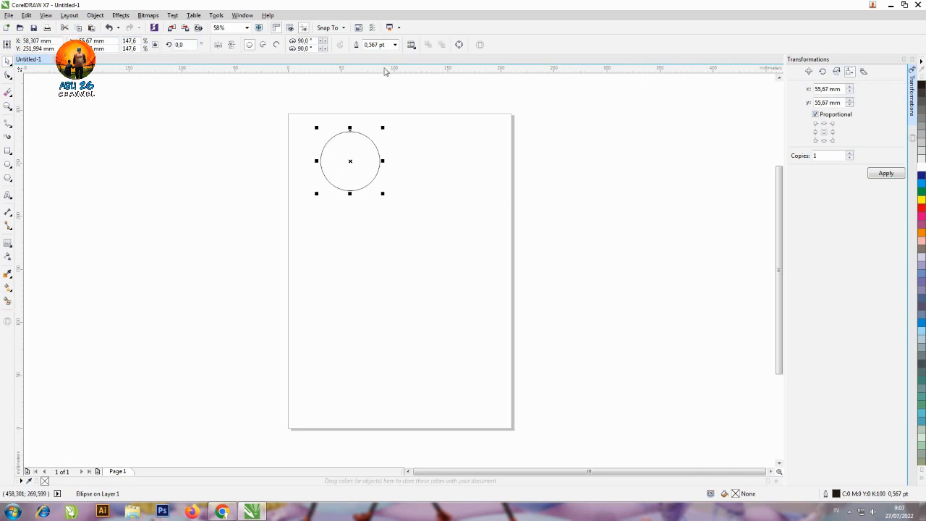
pyautogui.click(97, 16)
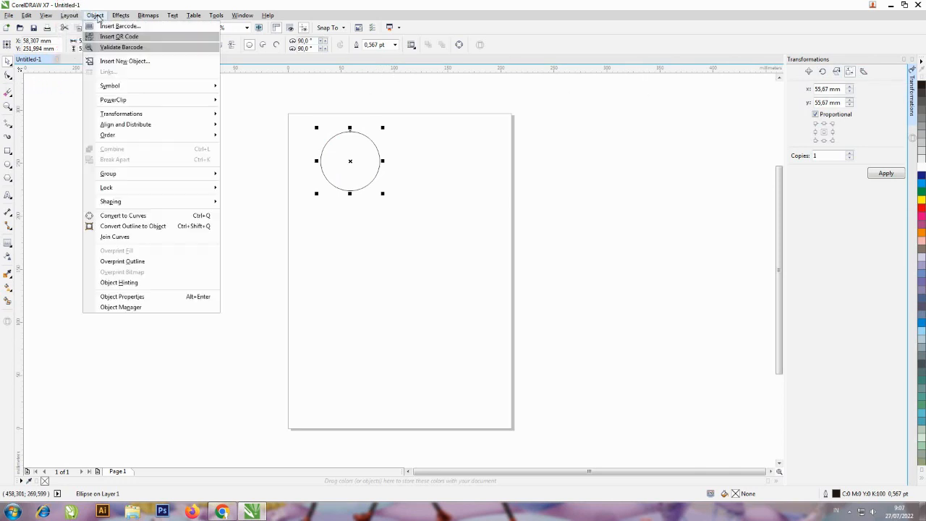
pyautogui.moveTo(127, 113)
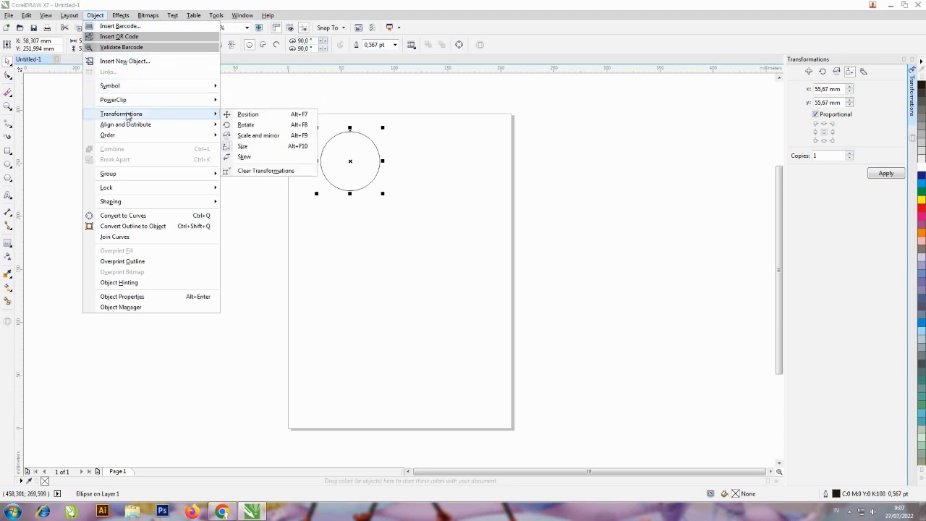
pyautogui.click(661, 119)
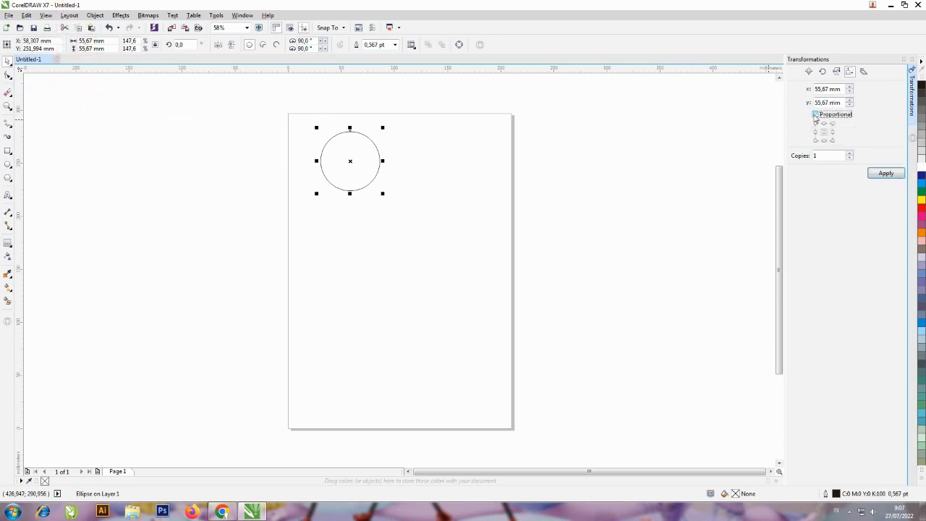
pyautogui.click(849, 158)
pyautogui.doubleClick(824, 89)
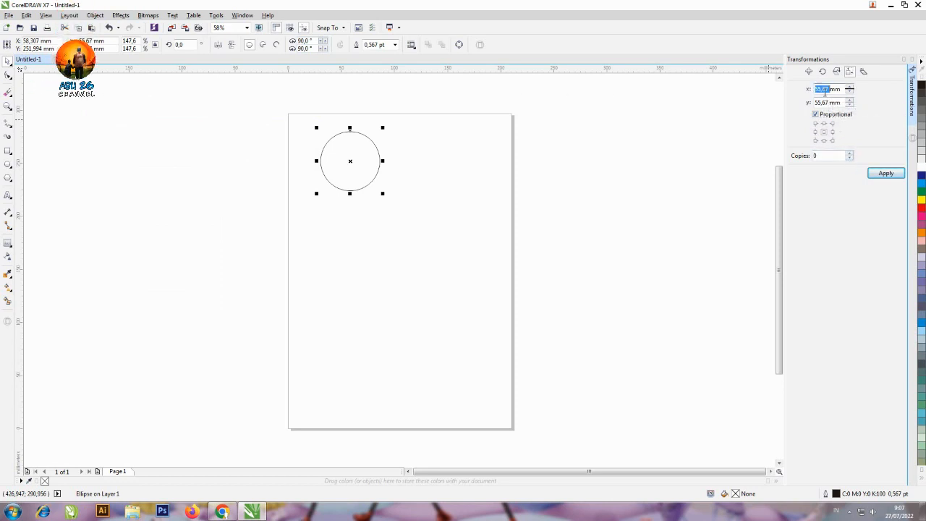
pyautogui.write('35')
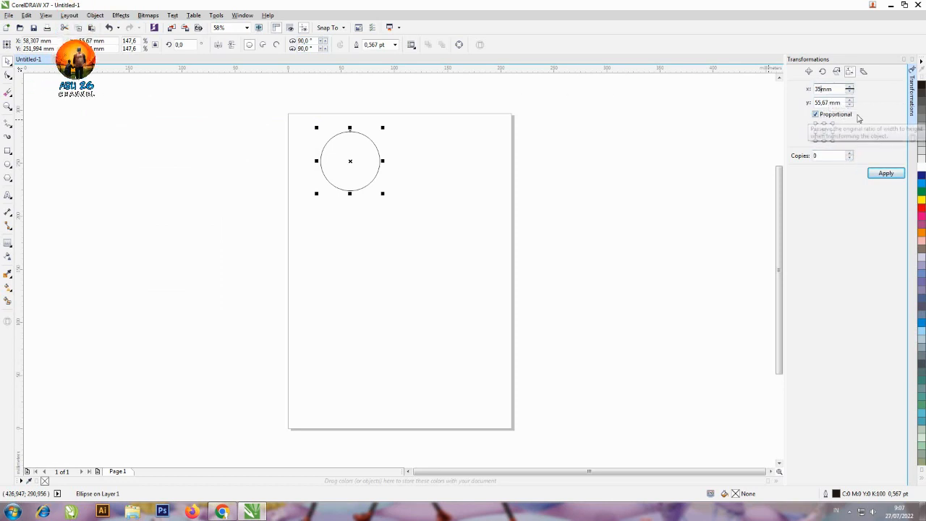
pyautogui.press('Return')
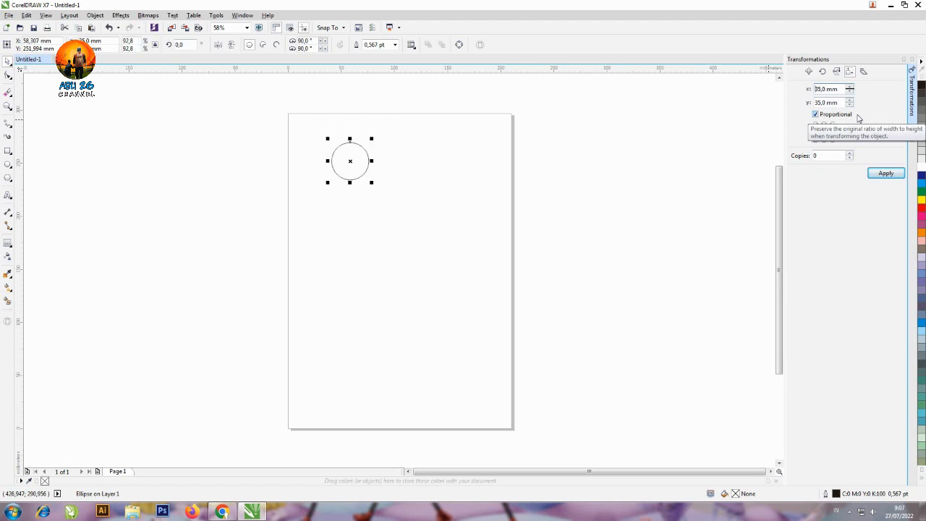
# Set the 35 mm circle's outline width to 1.0 pt
pyautogui.click(624, 150)
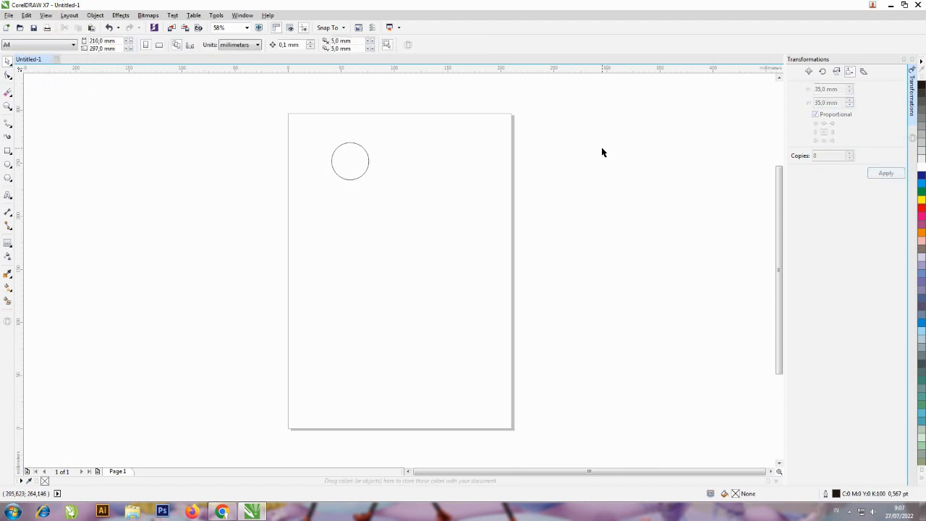
pyautogui.press('F4')
pyautogui.click(554, 168)
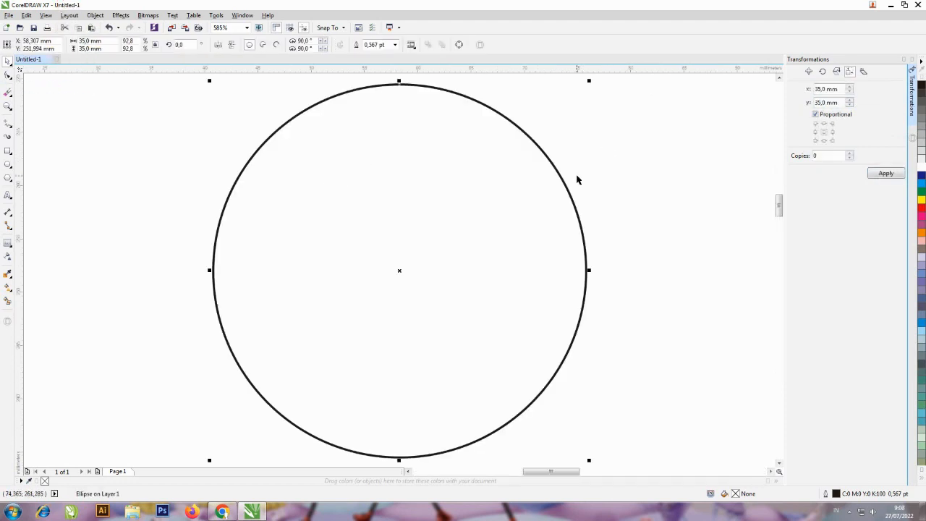
pyautogui.click(649, 156)
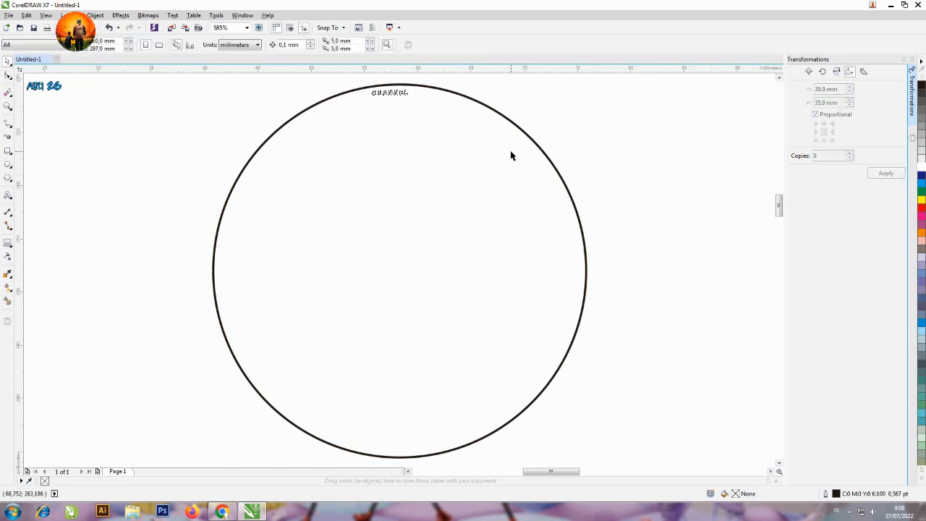
pyautogui.click(511, 152)
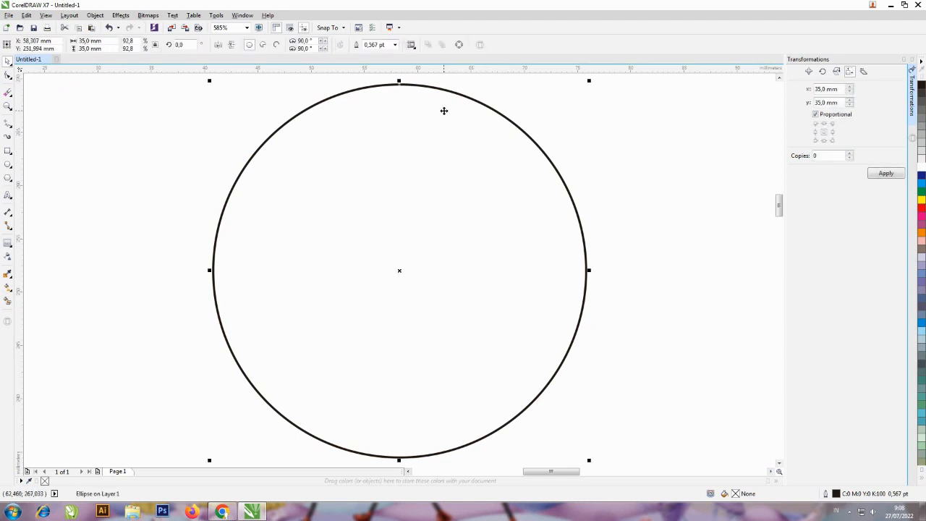
pyautogui.click(395, 45)
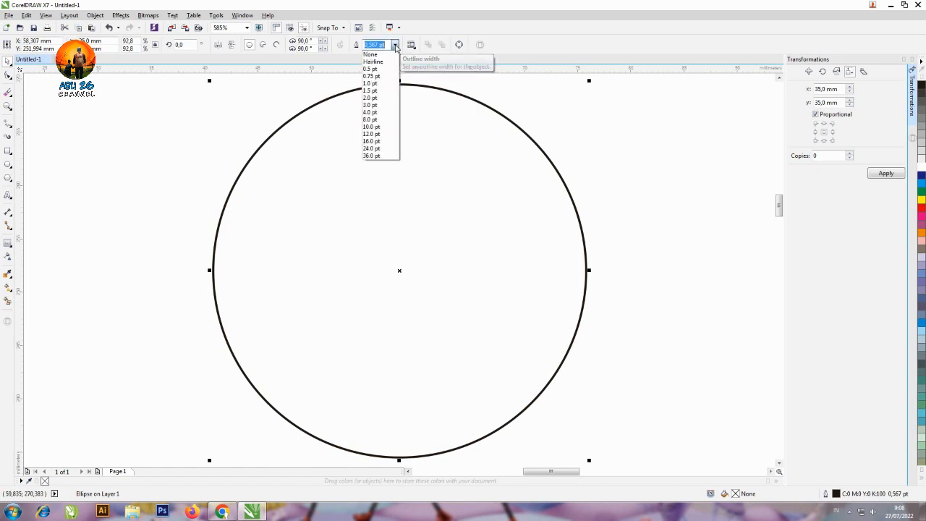
pyautogui.click(382, 84)
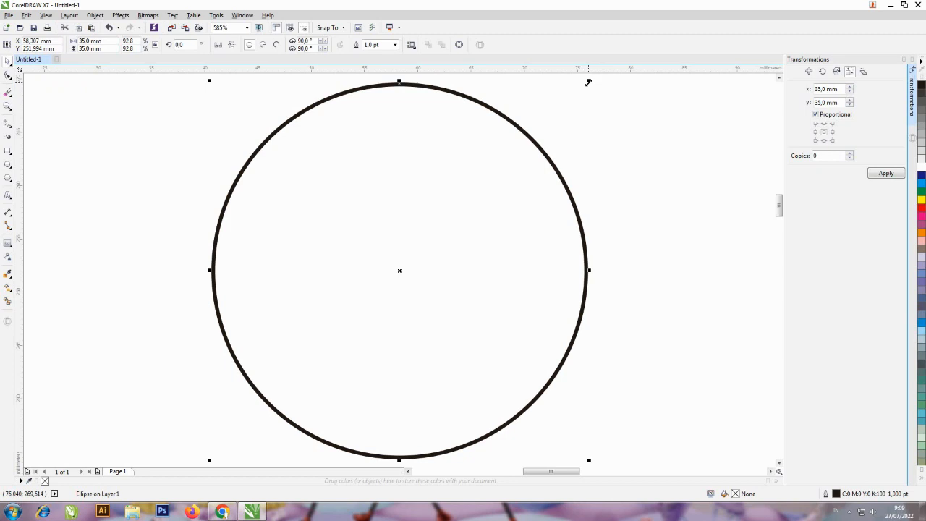
# Create a smaller concentric copy of the circle, about 33 mm in diameter, just inside the original
pyautogui.moveTo(588, 83); pyautogui.dragTo(579, 89)
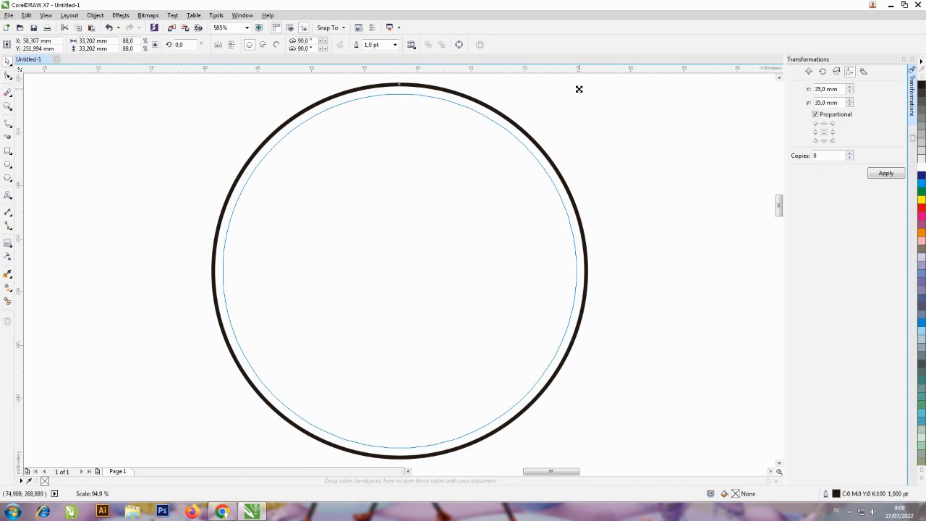
pyautogui.moveTo(579, 89); pyautogui.dragTo(579, 89)
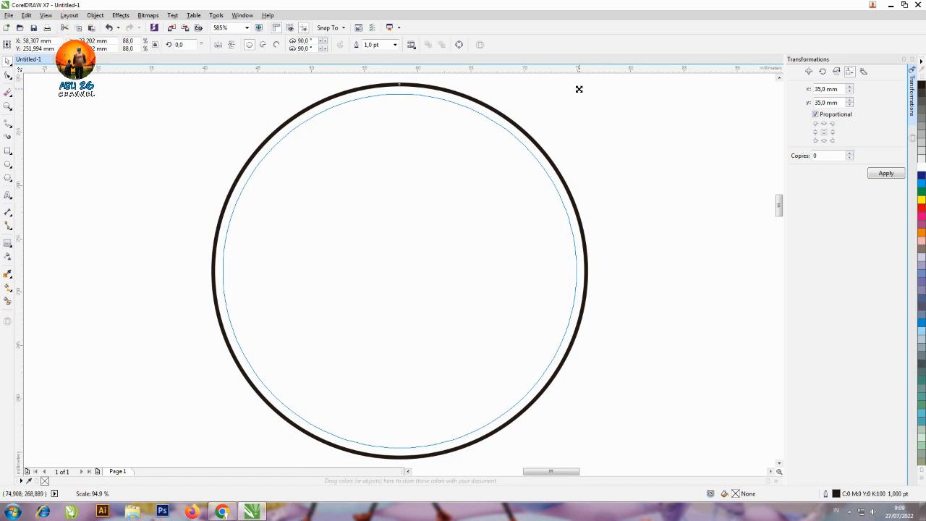
pyautogui.moveTo(578, 89); pyautogui.dragTo(578, 89)
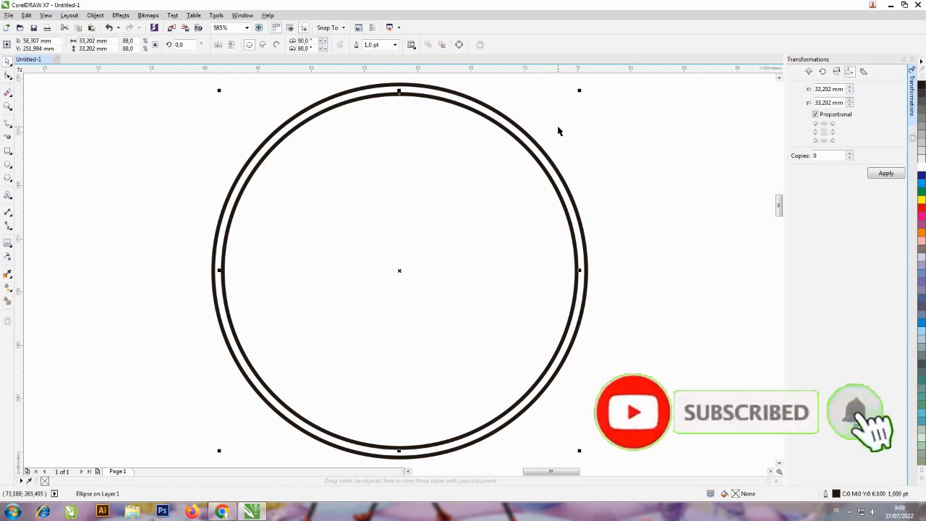
pyautogui.click(606, 133)
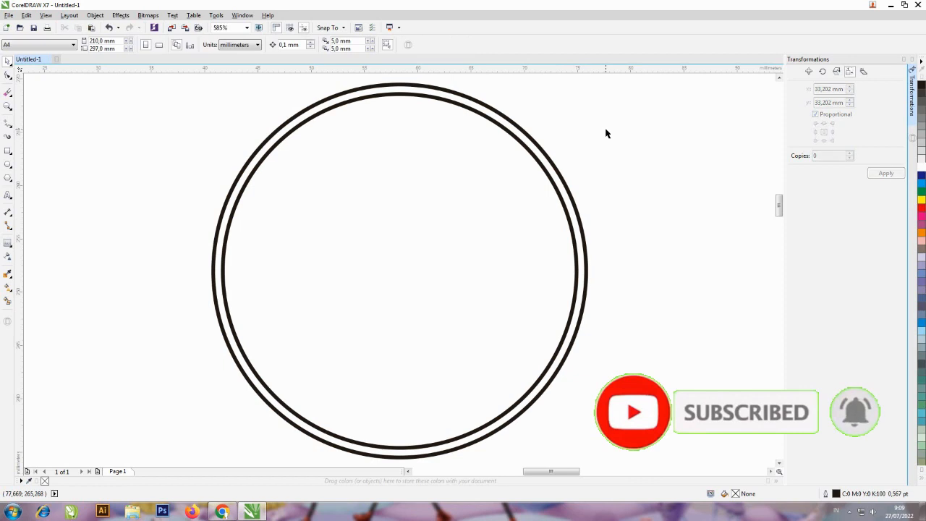
# Thicken the outer circle's outline, trying 1.5 pt and settling on 2.0 pt
pyautogui.click(489, 112)
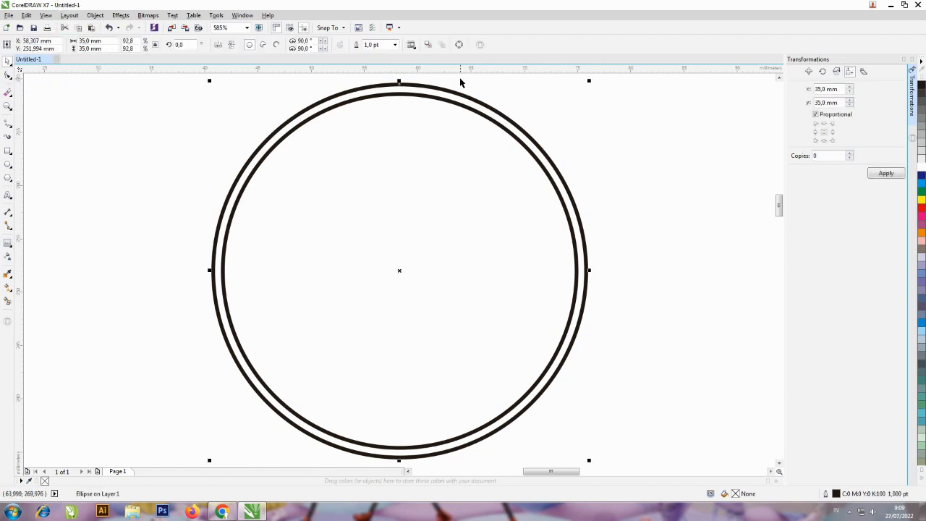
pyautogui.click(395, 45)
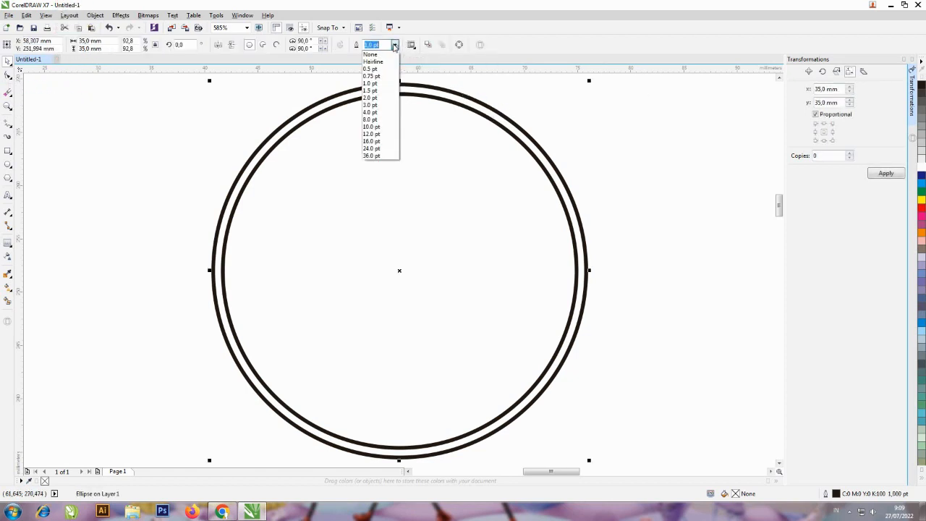
pyautogui.click(376, 90)
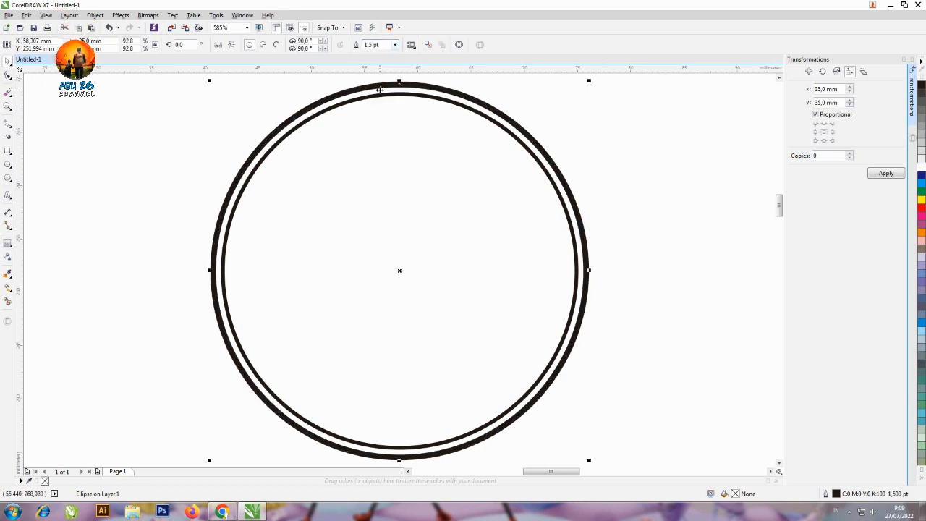
pyautogui.click(394, 45)
pyautogui.click(387, 98)
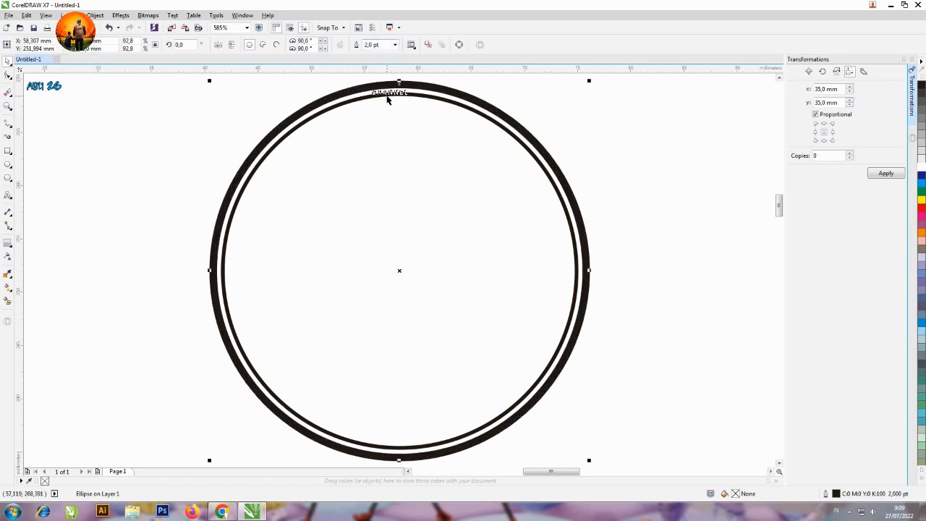
pyautogui.click(591, 128)
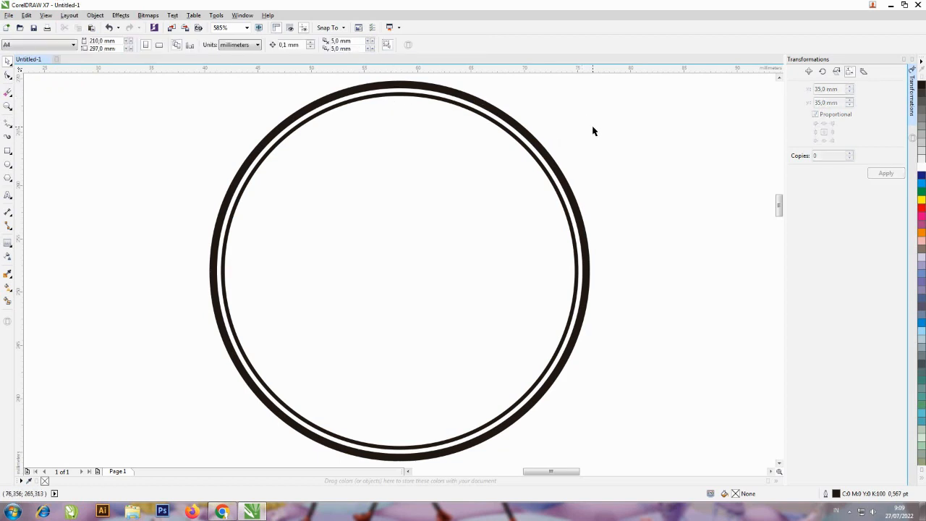
# Create a concentric copy of the inner circle scaled down to about 22 mm in diameter
pyautogui.click(477, 117)
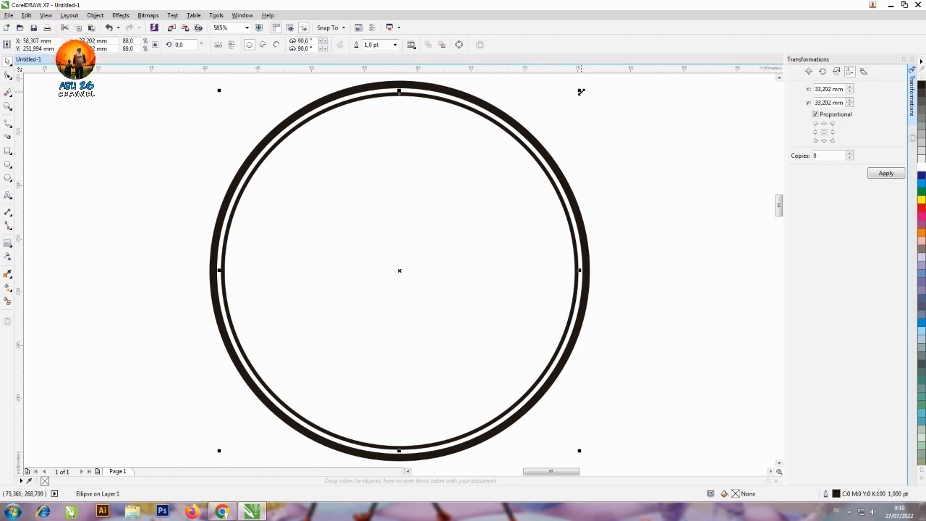
pyautogui.moveTo(581, 92); pyautogui.dragTo(525, 125)
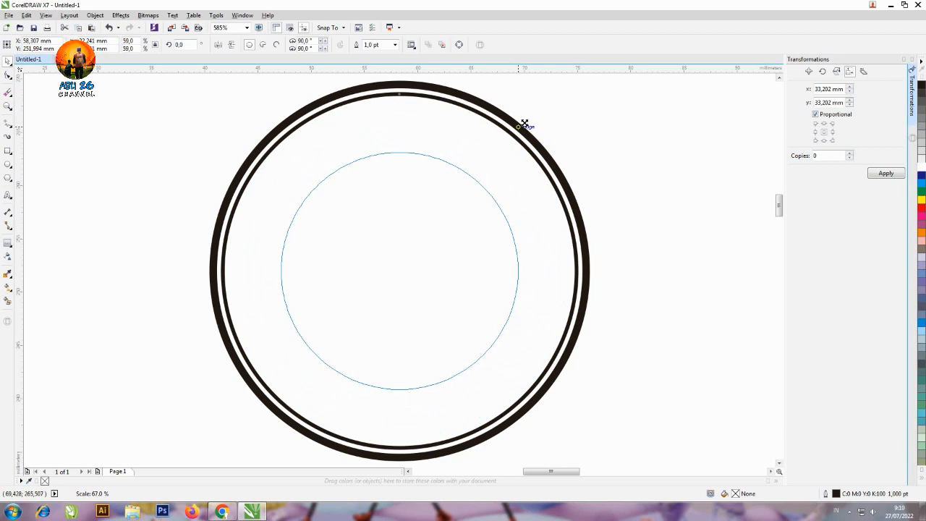
pyautogui.moveTo(525, 125); pyautogui.dragTo(525, 125)
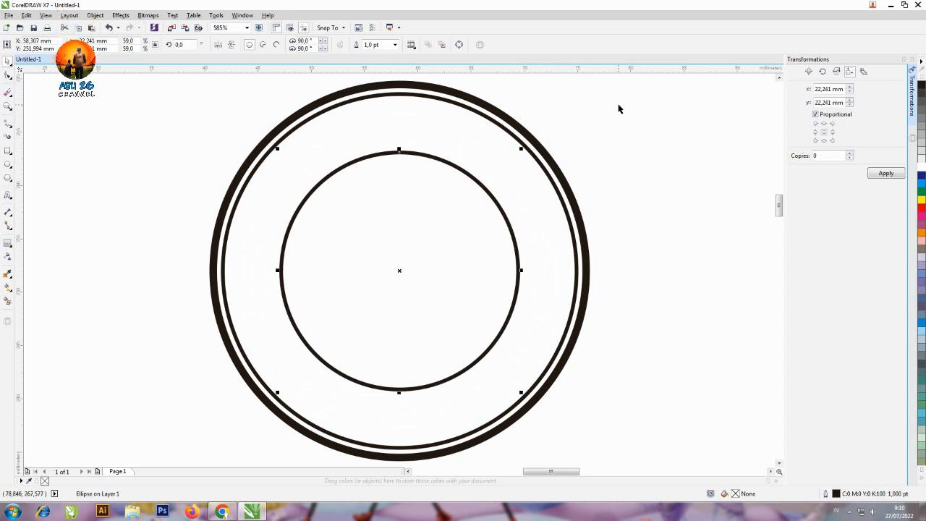
pyautogui.scroll(-2, 603, 130)
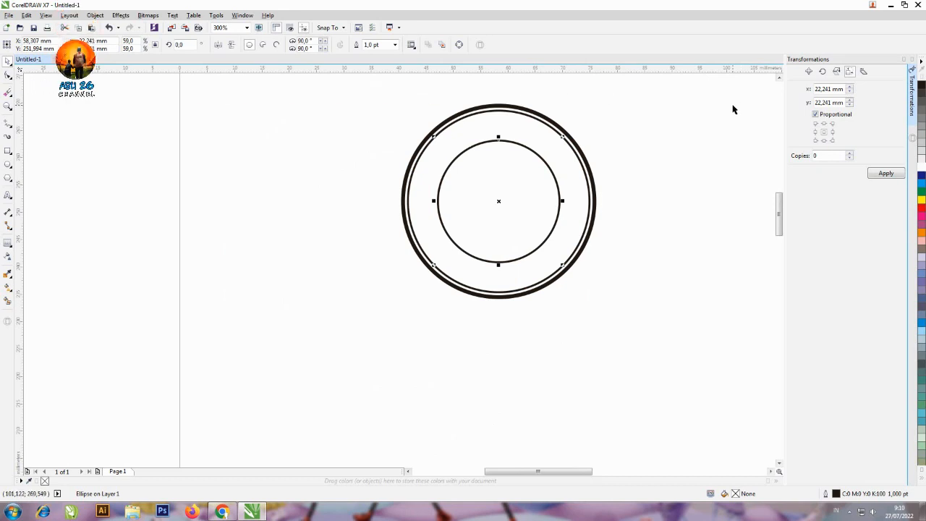
pyautogui.hotkey('shift', 'F2')
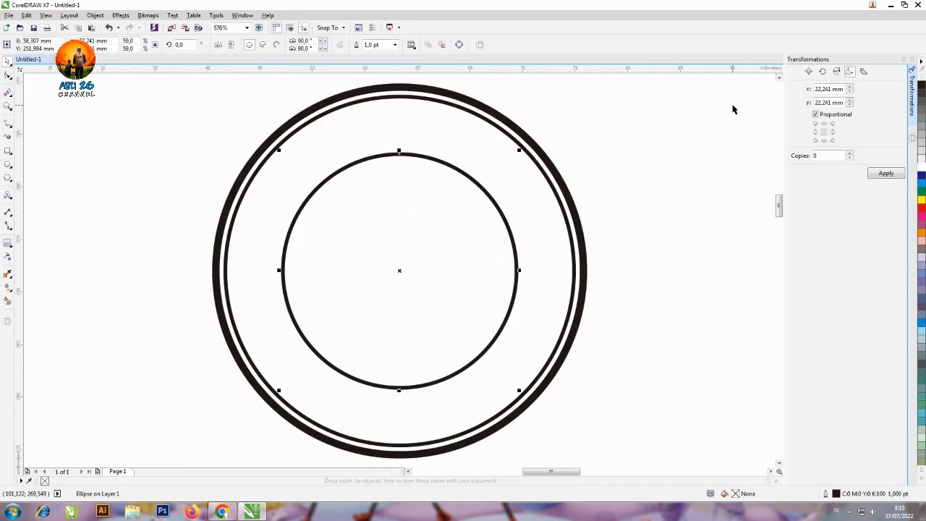
pyautogui.press('F3')
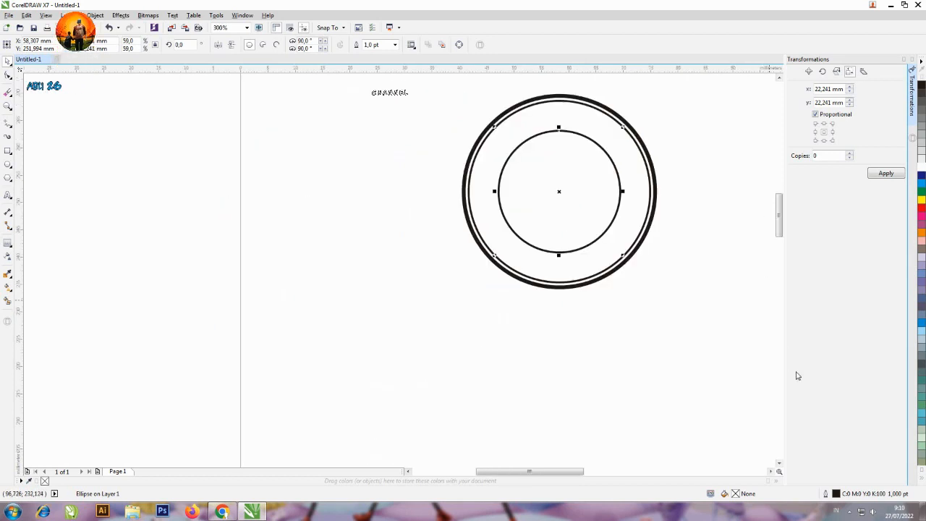
pyautogui.click(770, 471)
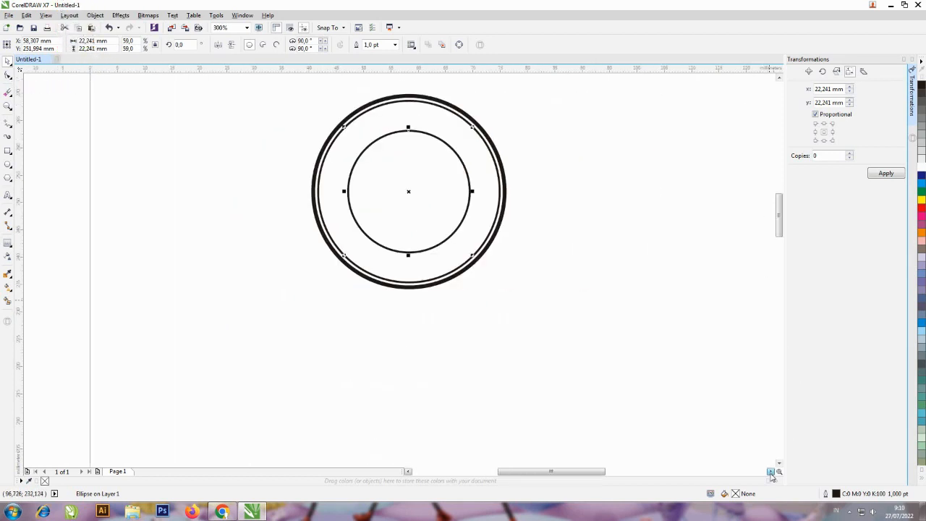
pyautogui.click(778, 77)
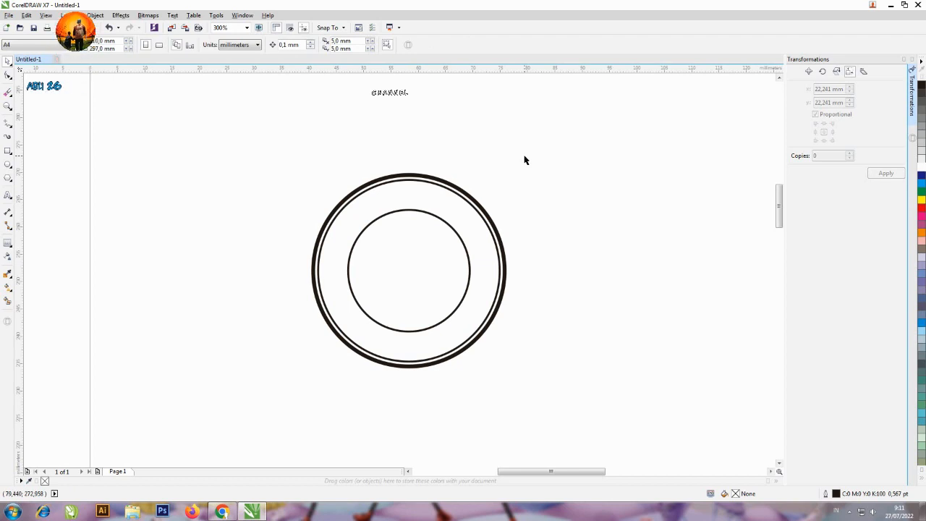
# Add the artistic text RUKUN TETANGGA across the upper part of the circles
pyautogui.press('F4')
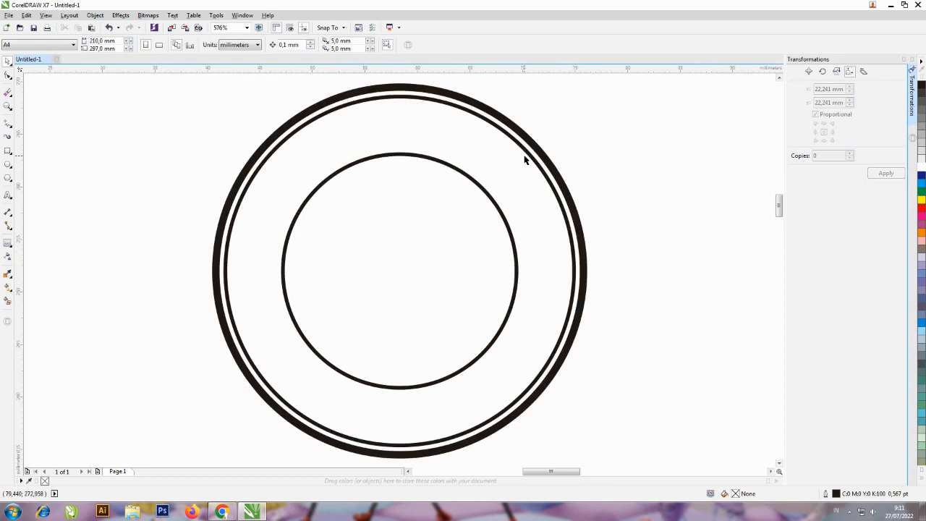
pyautogui.click(8, 195)
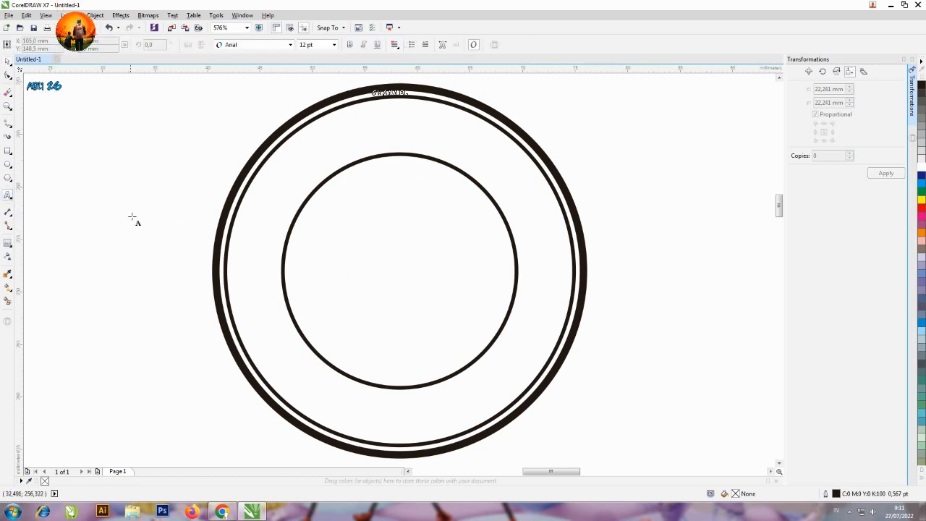
pyautogui.click(136, 203)
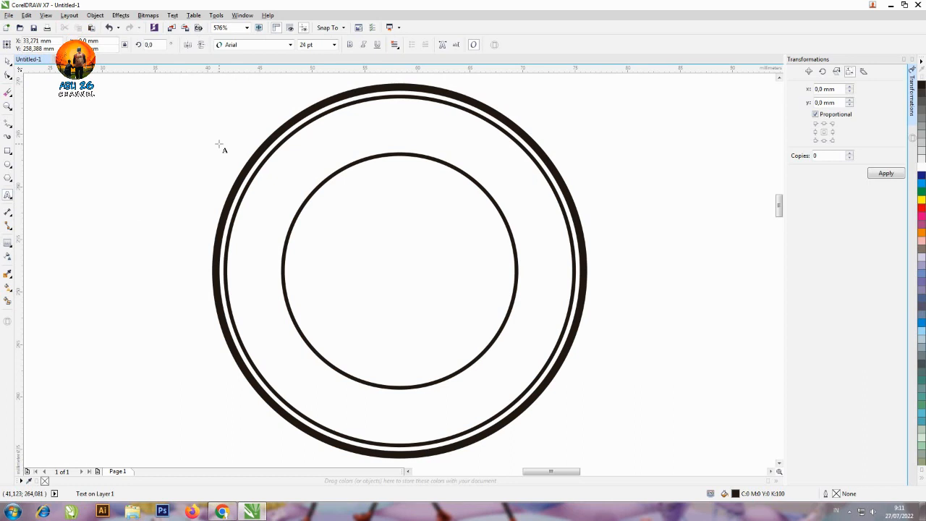
pyautogui.write('RUKUN')
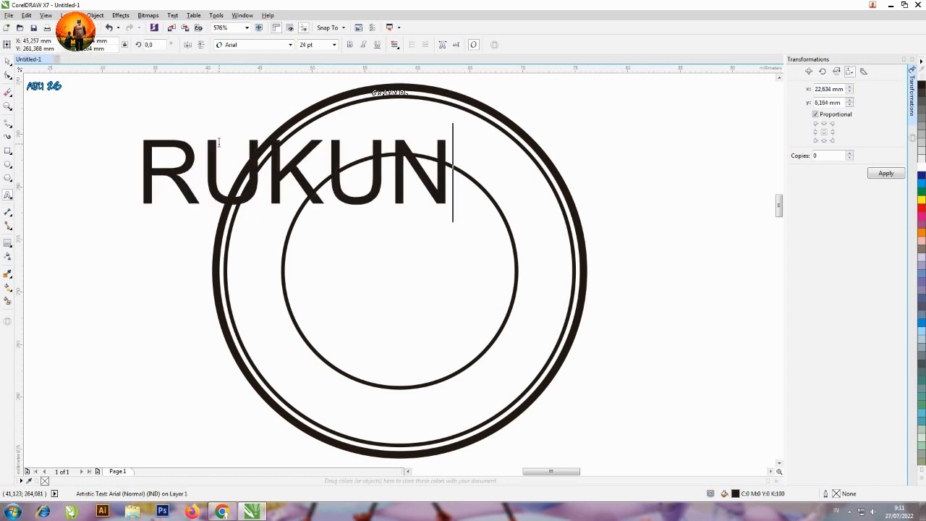
pyautogui.write(' TETANGG')
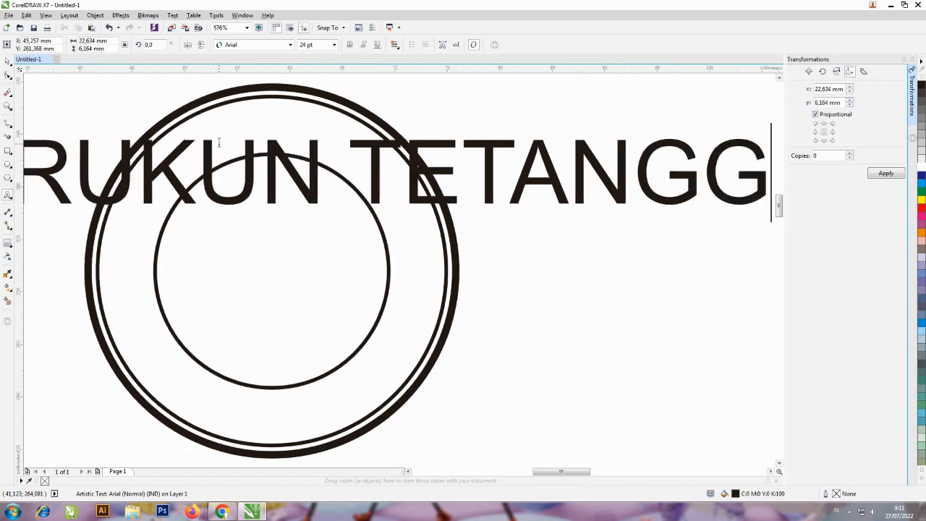
pyautogui.write('A')
pyautogui.press('Escape')
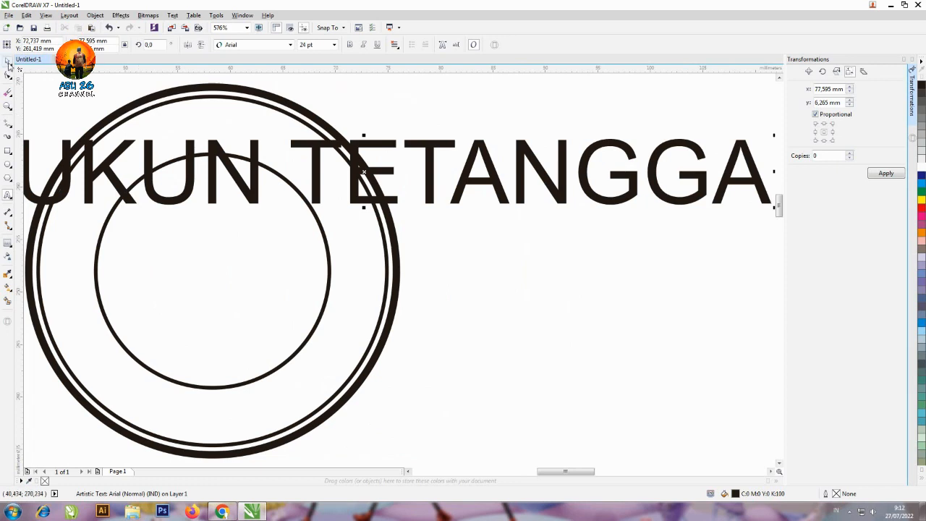
# Set the RUKUN TETANGGA text to 12 pt and move it up across the top of the rings
pyautogui.click(8, 62)
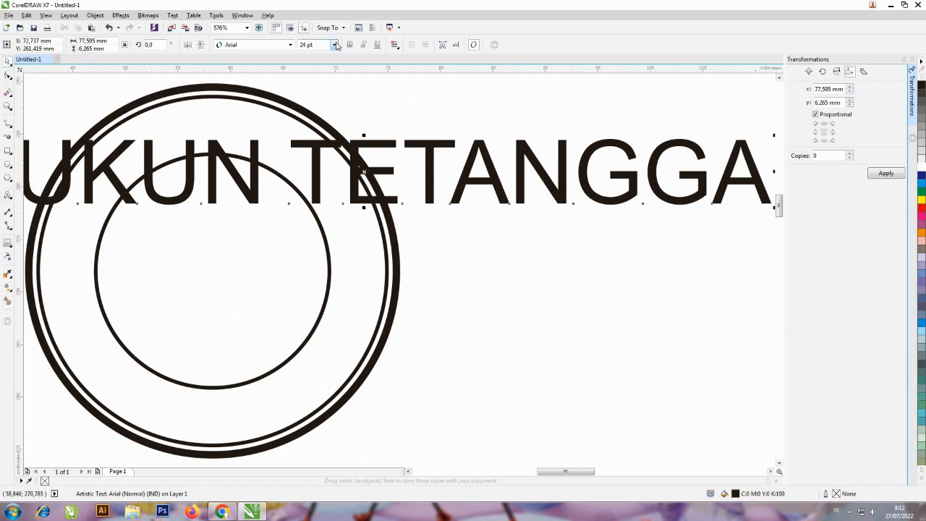
pyautogui.click(335, 45)
pyautogui.click(327, 101)
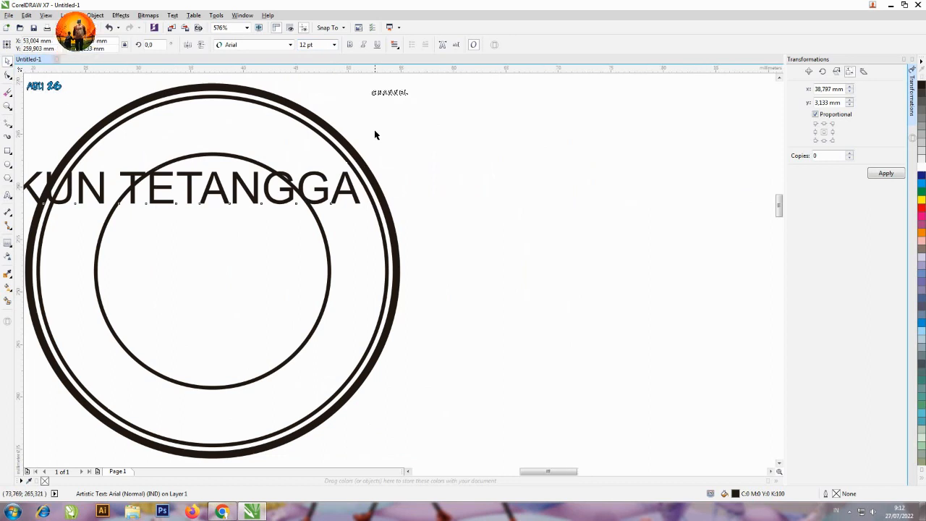
pyautogui.hscroll(-3, 375, 131)
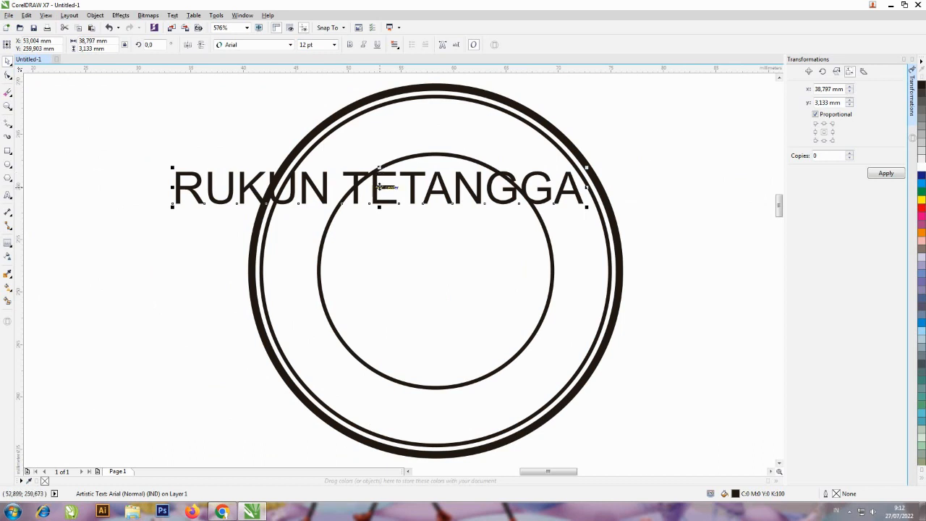
pyautogui.moveTo(379, 186); pyautogui.dragTo(460, 112)
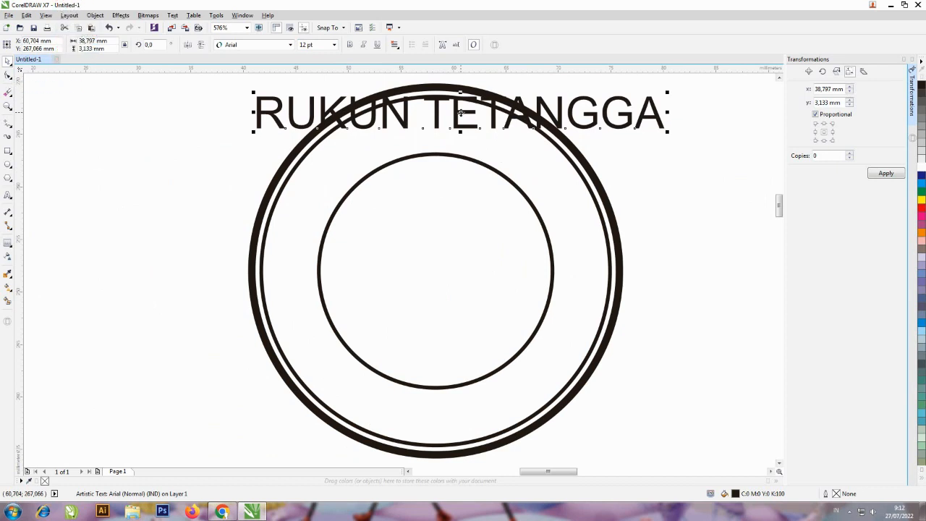
# Place a copy of the text across the bottom of the rings and shift the upper text left to roughly centre it
pyautogui.moveTo(460, 111); pyautogui.dragTo(466, 227)
pyautogui.rightClick(466, 227)
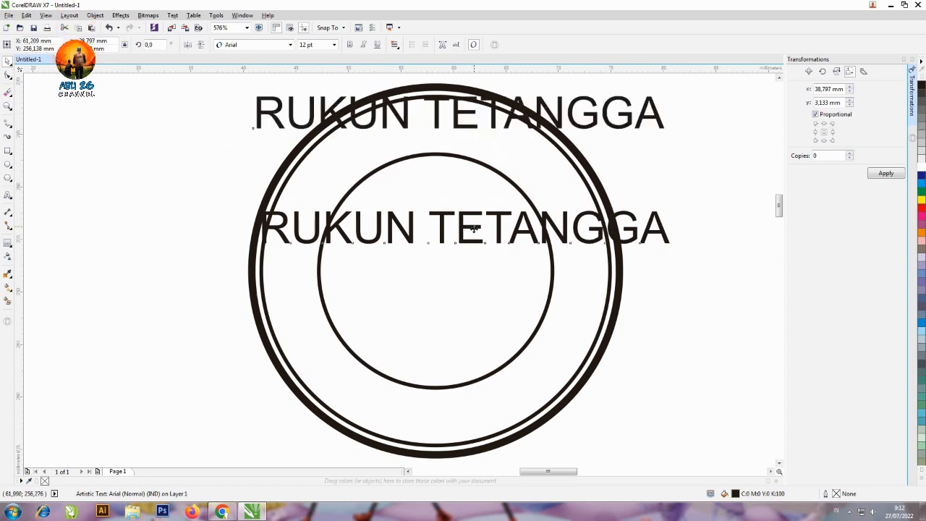
pyautogui.moveTo(474, 226); pyautogui.dragTo(464, 418)
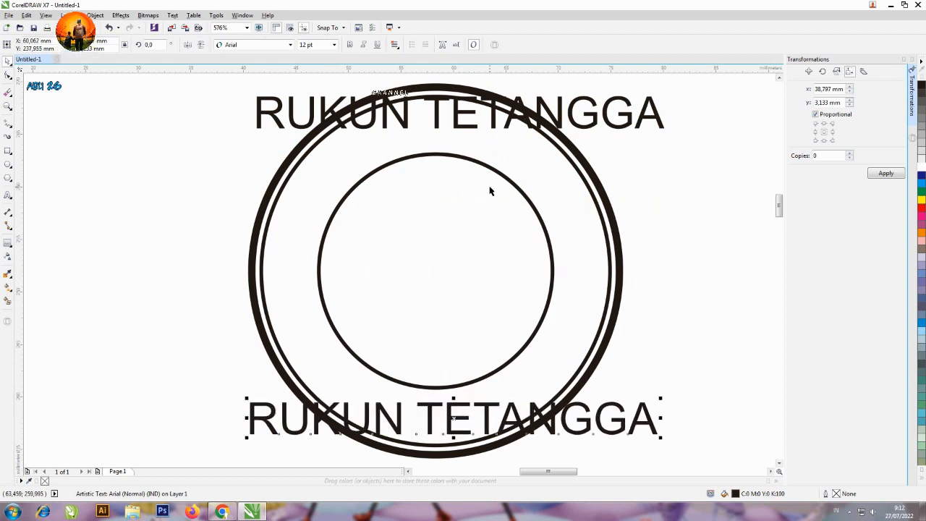
pyautogui.click(559, 117)
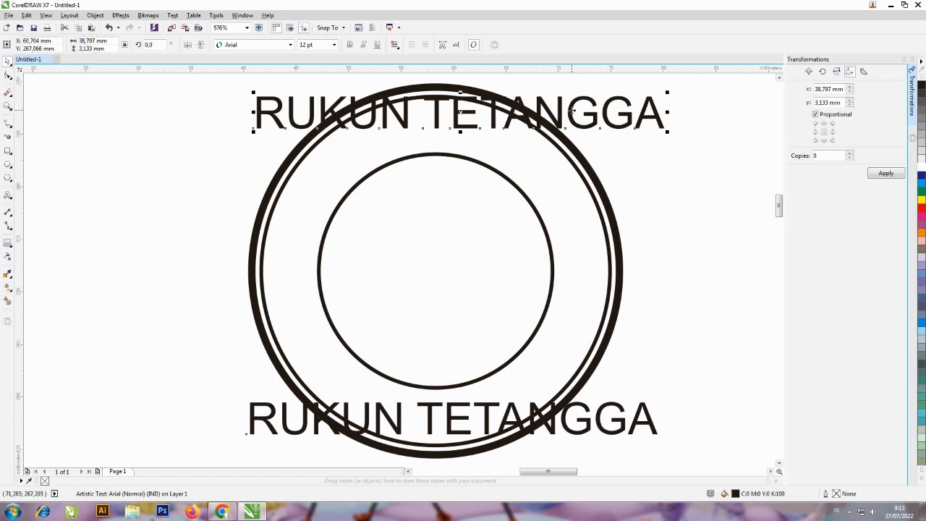
pyautogui.moveTo(571, 110); pyautogui.dragTo(536, 105)
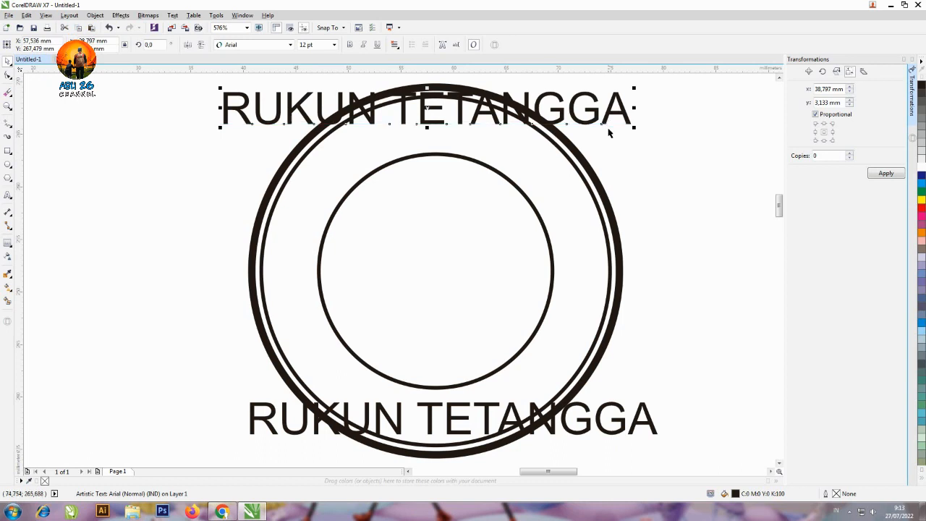
# Fit the upper RUKUN TETANGGA text to the path of the middle circle, just inside the thick outer ring
pyautogui.keyDown('shift'); pyautogui.click(565, 157); pyautogui.keyUp('shift')
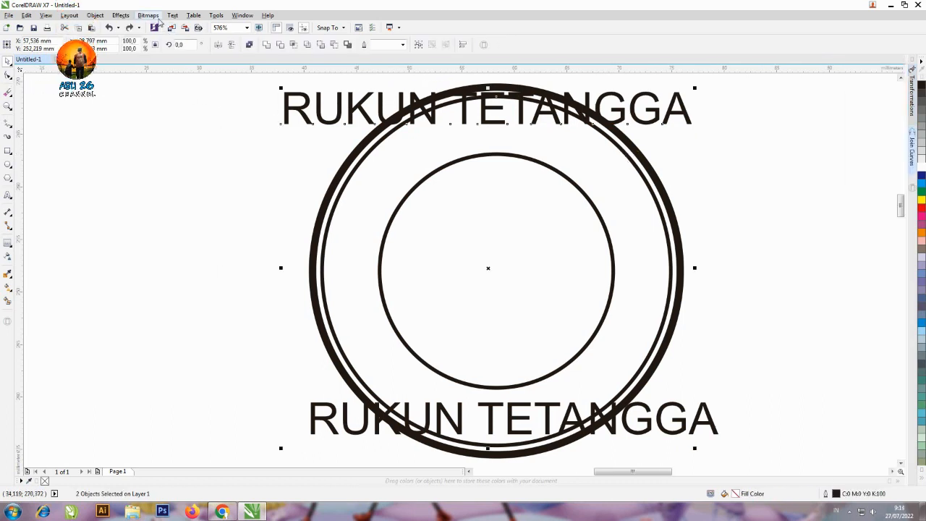
pyautogui.click(173, 15)
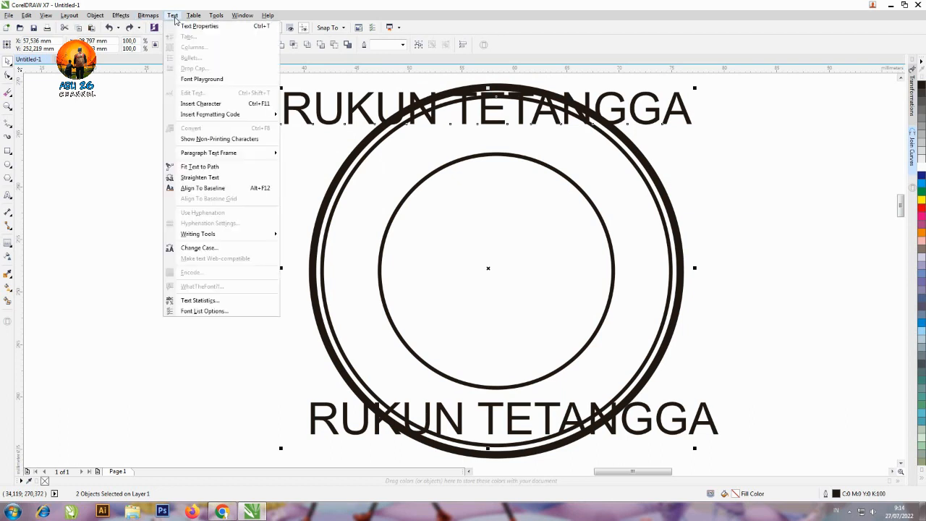
pyautogui.click(212, 167)
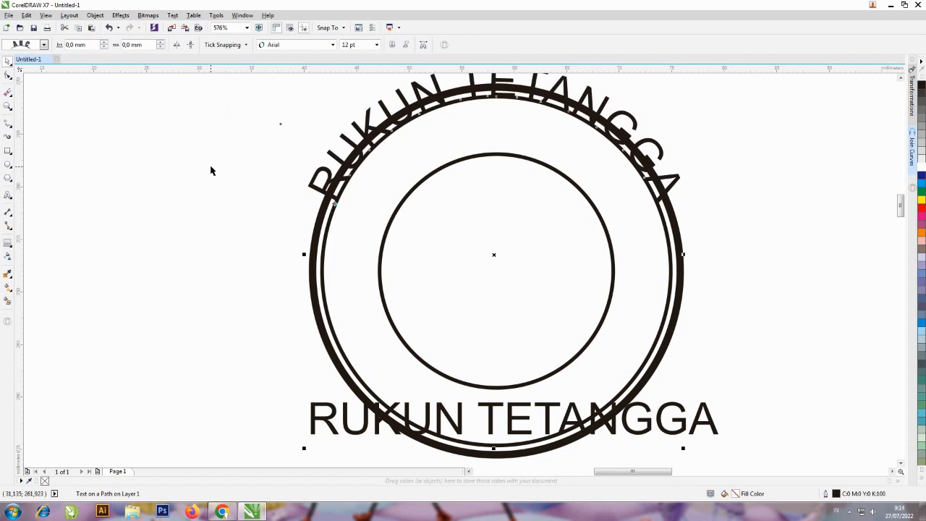
pyautogui.hotkey('ctrl', 'z')
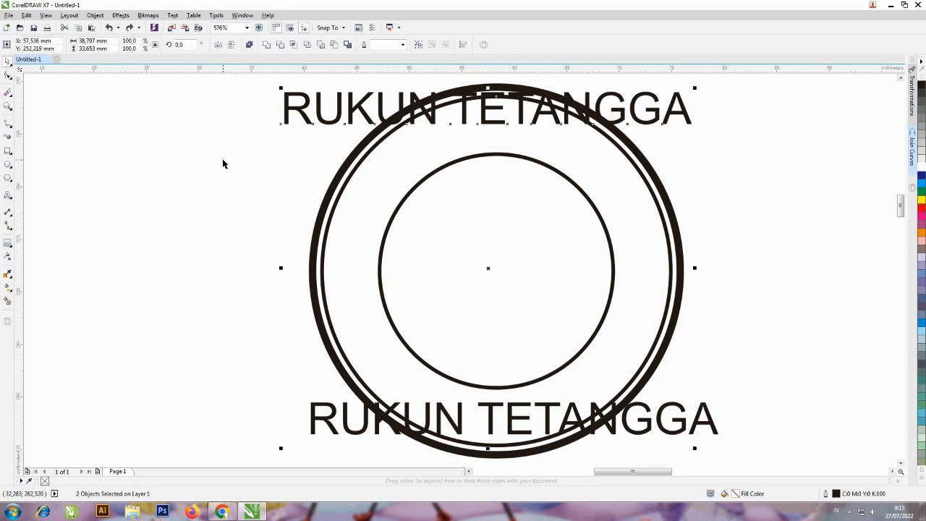
pyautogui.click(172, 15)
pyautogui.click(203, 157)
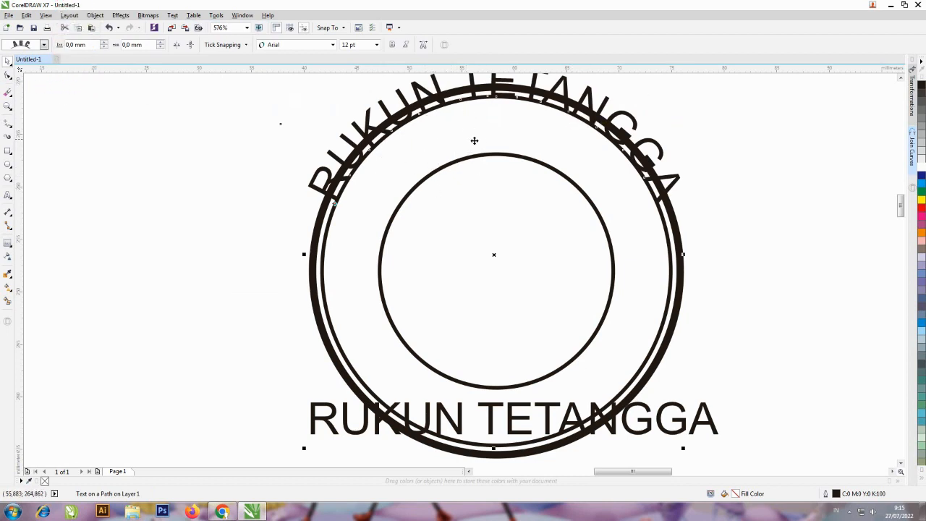
# Set the curved text's distance from its path to about -4.3 mm so it sits between the middle and inner circles
pyautogui.click(105, 48)
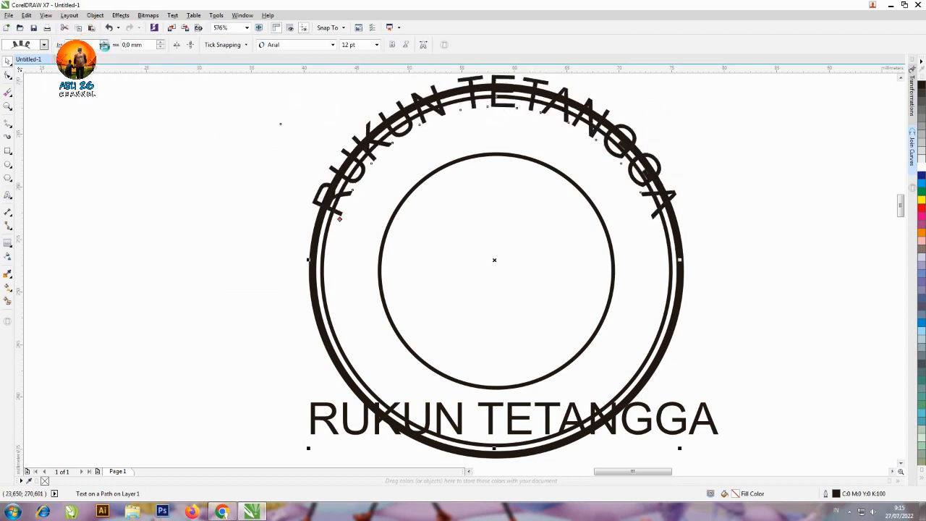
pyautogui.click(104, 48)
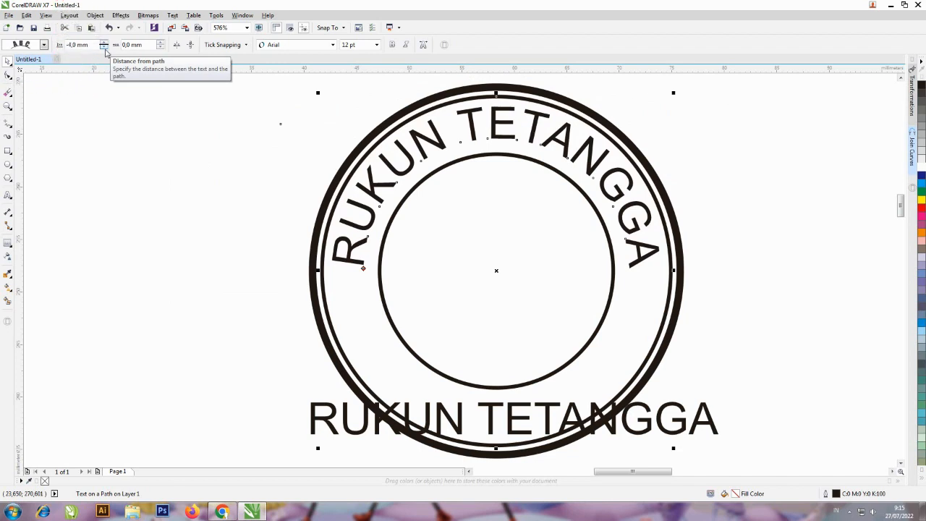
pyautogui.click(105, 48)
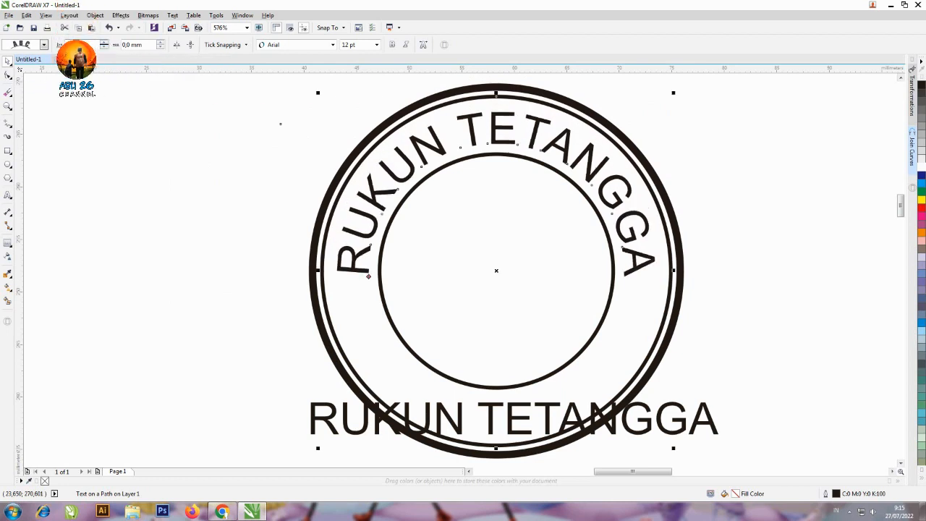
pyautogui.click(104, 48)
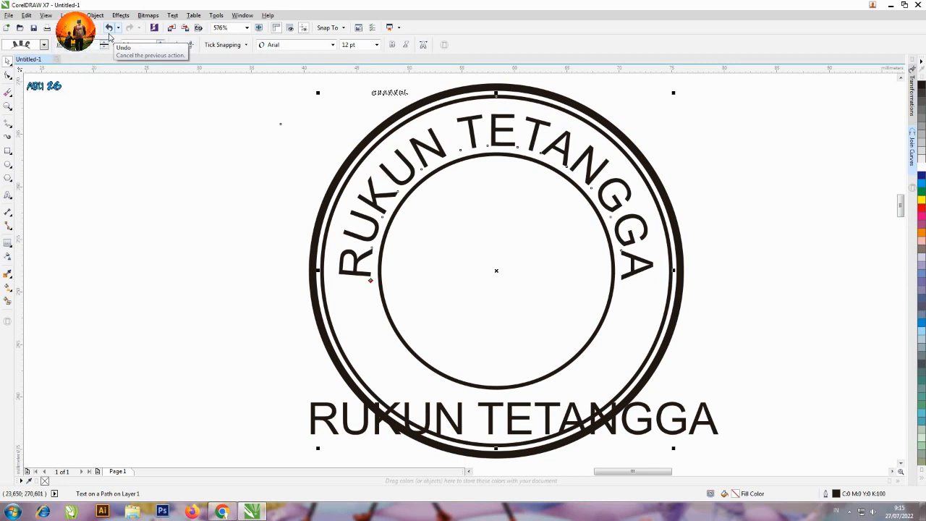
pyautogui.write('34')
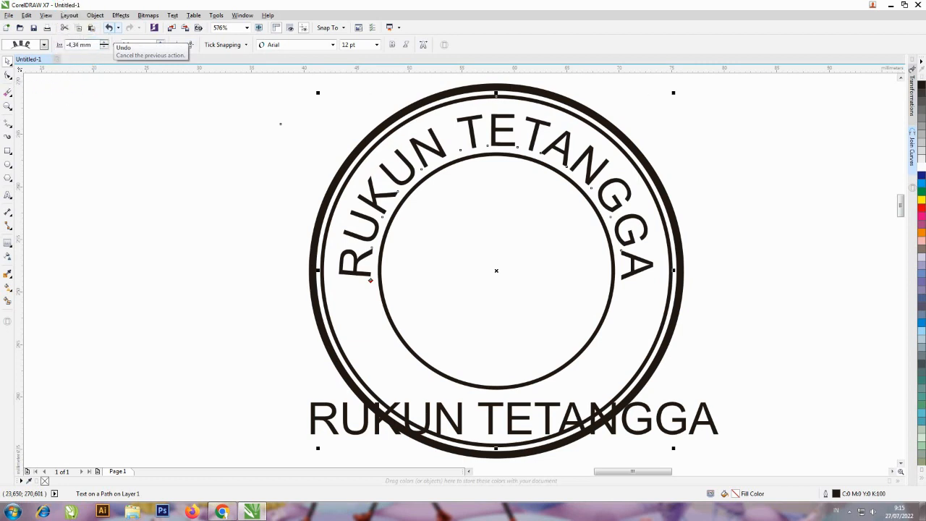
pyautogui.press('BackSpace')
pyautogui.press('Return')
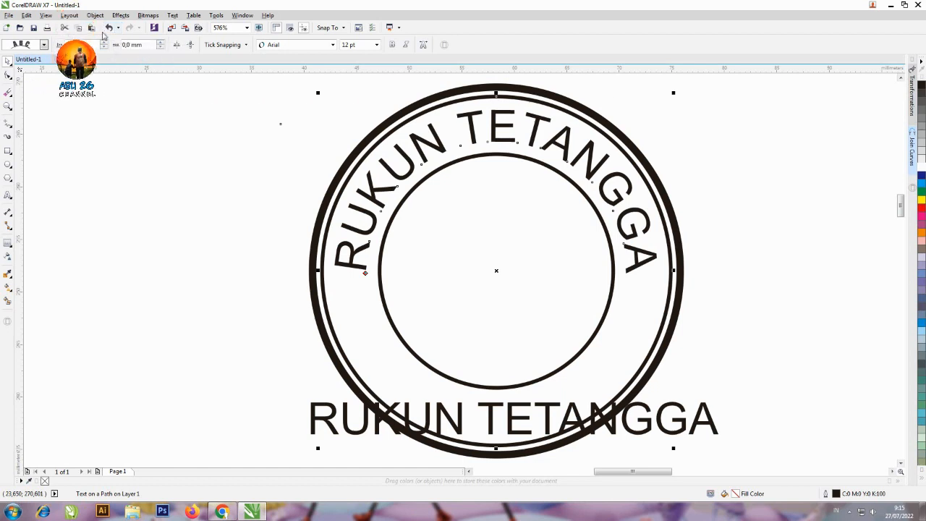
pyautogui.click(148, 180)
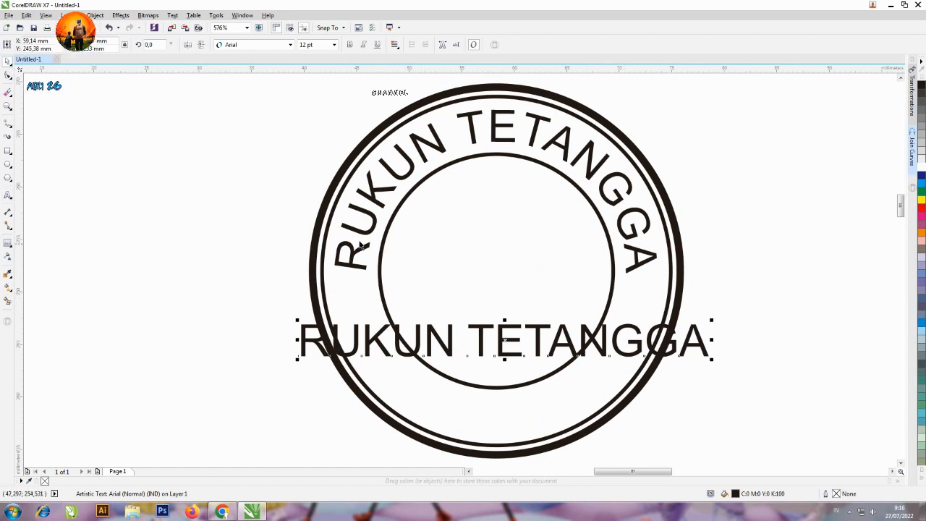
# Replace the straight lower RUKUN TETANGGA text with DESA BAHAGIA
pyautogui.click(8, 196)
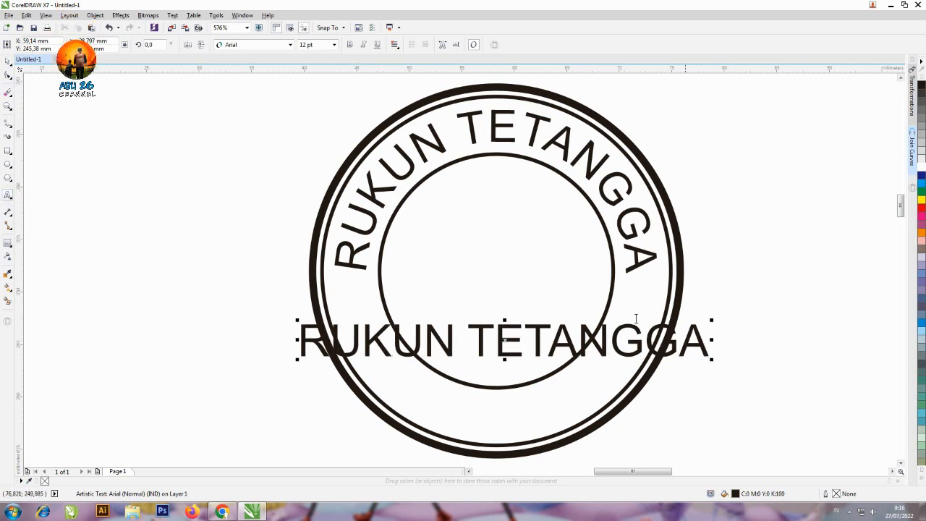
pyautogui.moveTo(315, 337); pyautogui.dragTo(718, 340)
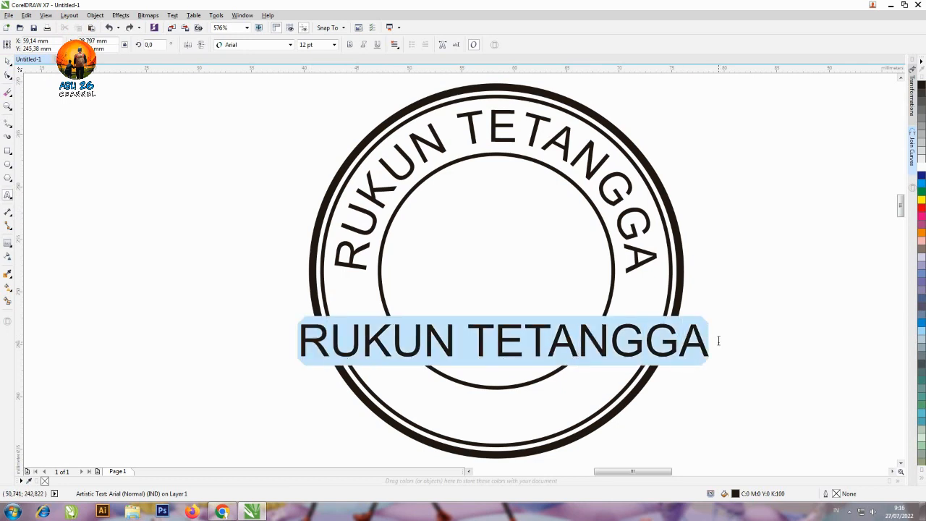
pyautogui.write('K')
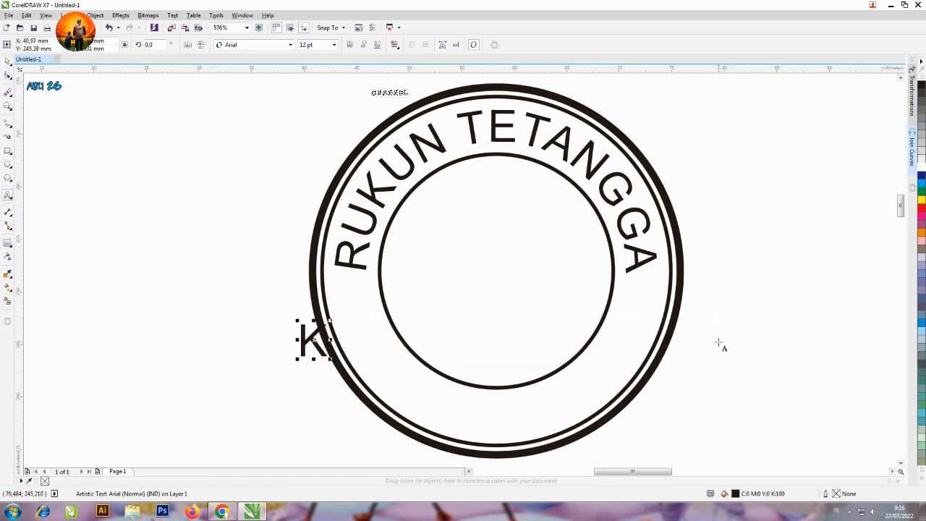
pyautogui.press('BackSpace')
pyautogui.write('DESA')
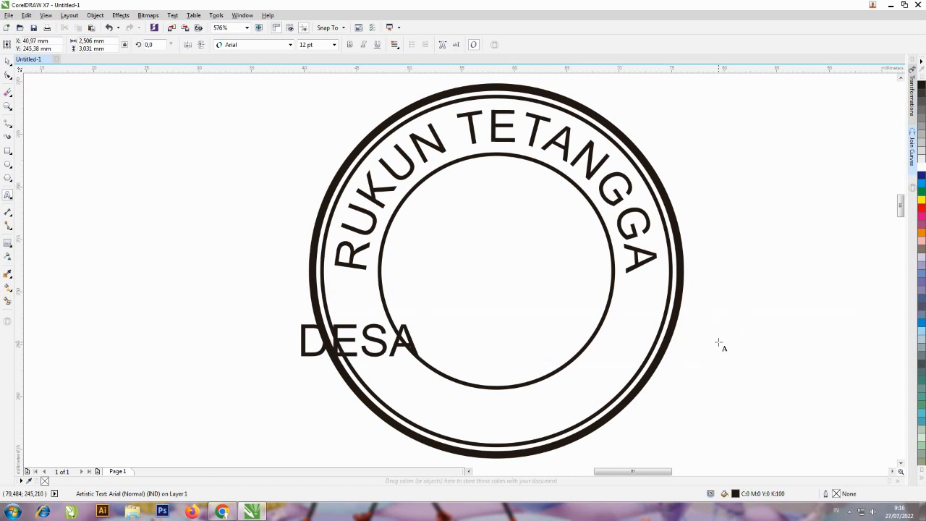
pyautogui.write(' BAHAGIA')
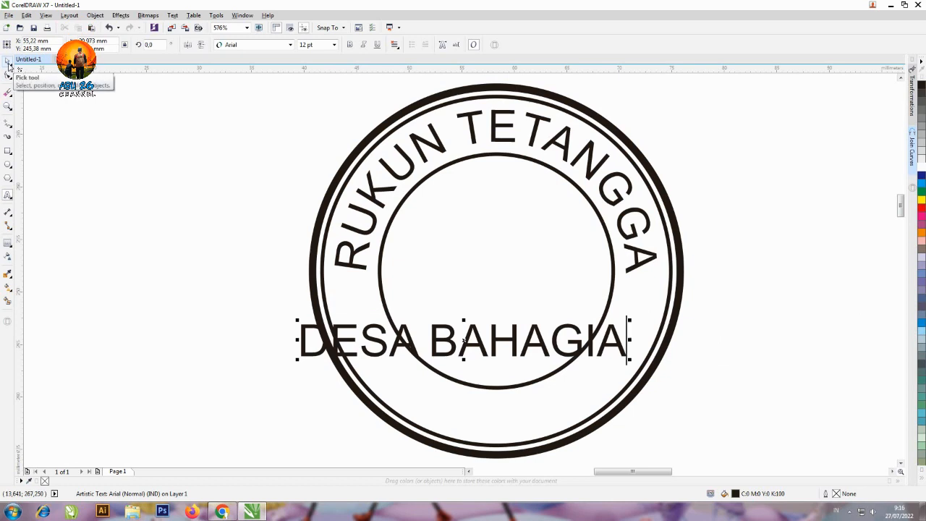
pyautogui.click(8, 63)
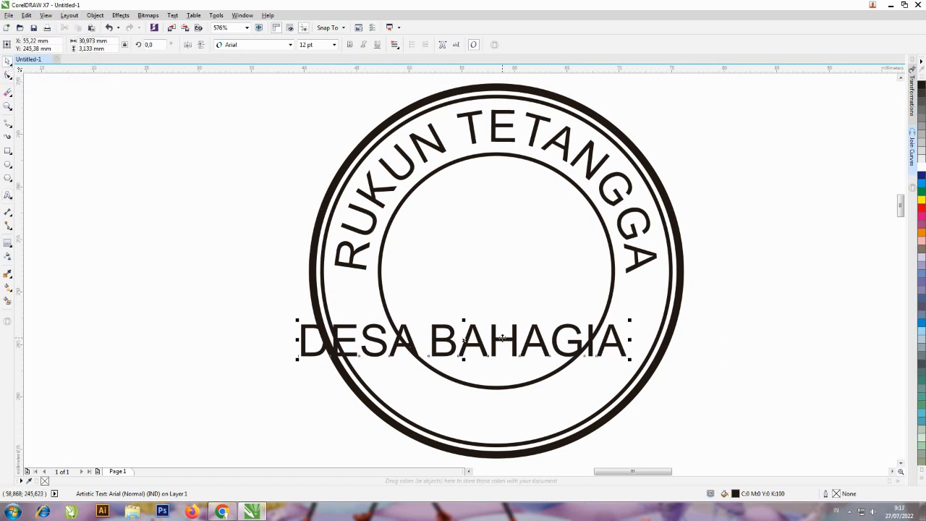
# Fit the DESA BAHAGIA text to the path of the middle circle and mirror it horizontally and vertically
pyautogui.keyDown('shift'); pyautogui.click(660, 334); pyautogui.keyUp('shift')
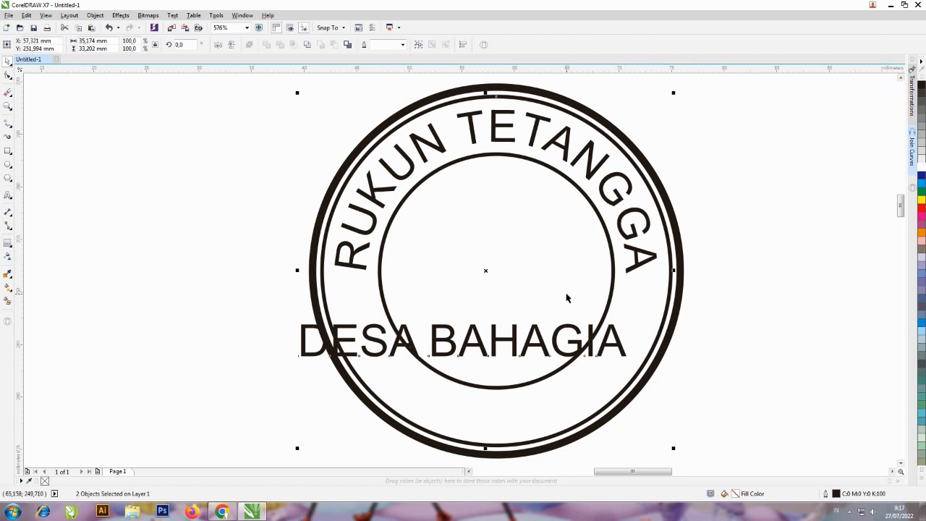
pyautogui.click(172, 15)
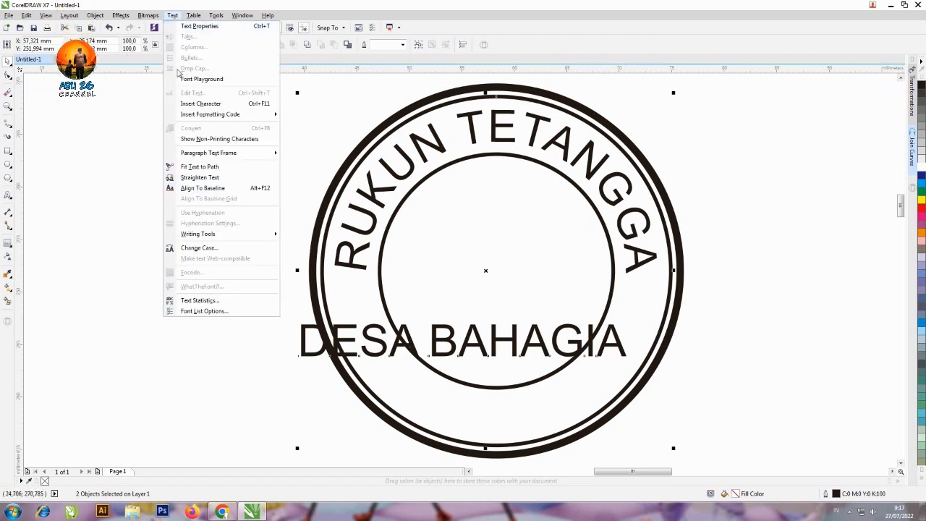
pyautogui.click(200, 166)
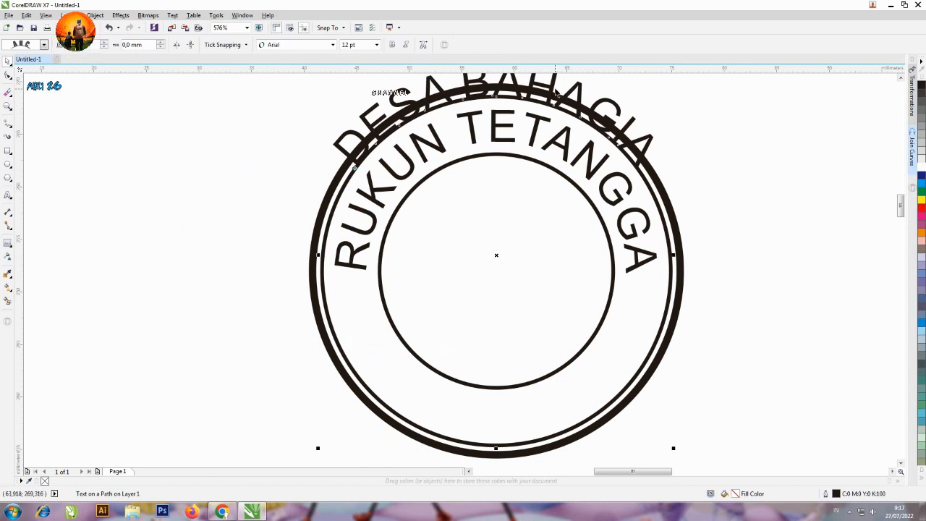
pyautogui.click(178, 46)
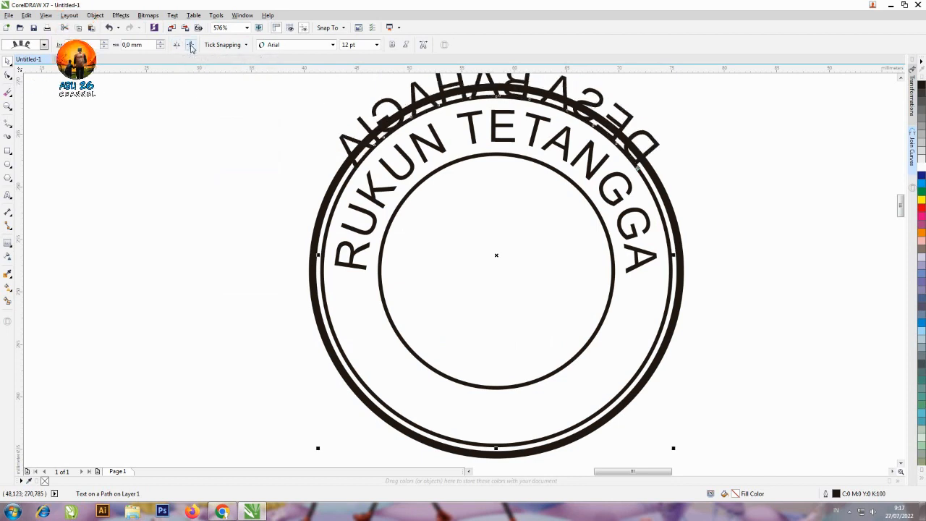
pyautogui.click(191, 46)
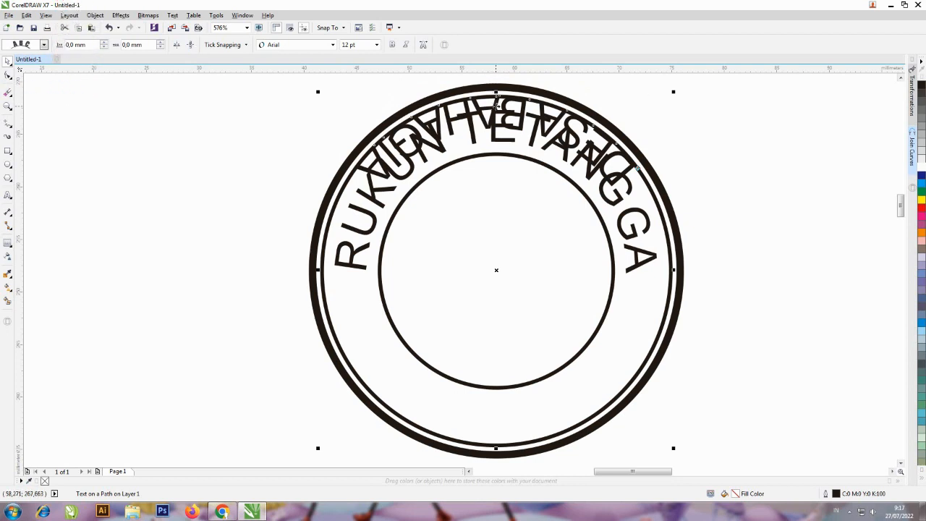
# Move the mirrored DESA BAHAGIA text along its path to the bottom of the ring, with an offset of about 47.6 mm
pyautogui.click(9, 76)
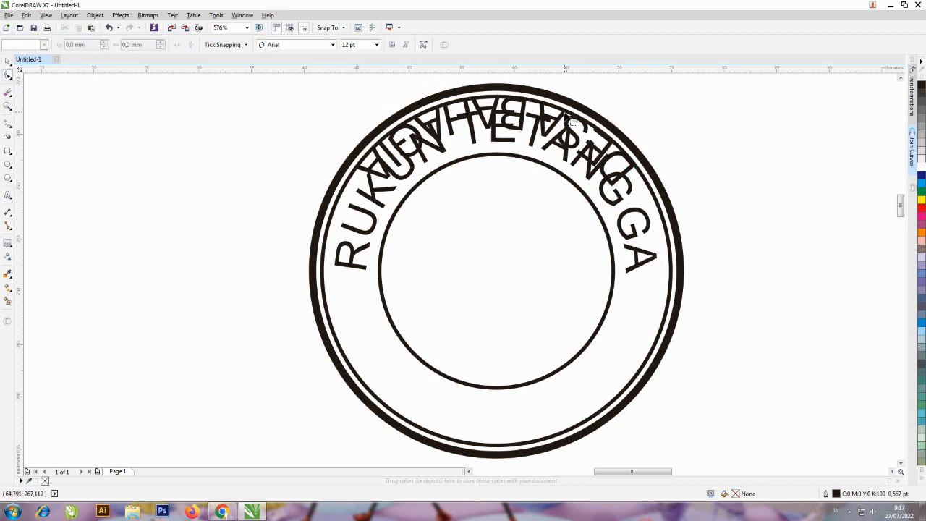
pyautogui.click(526, 108)
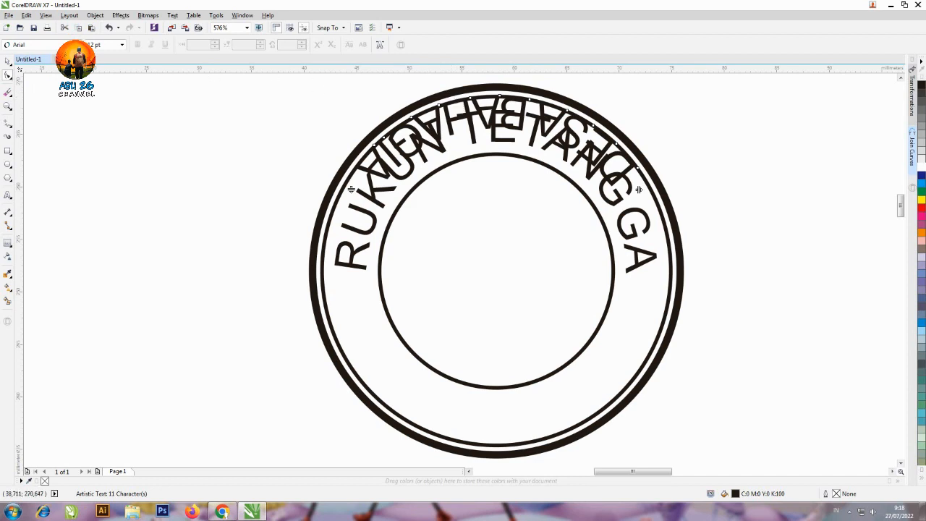
pyautogui.click(8, 62)
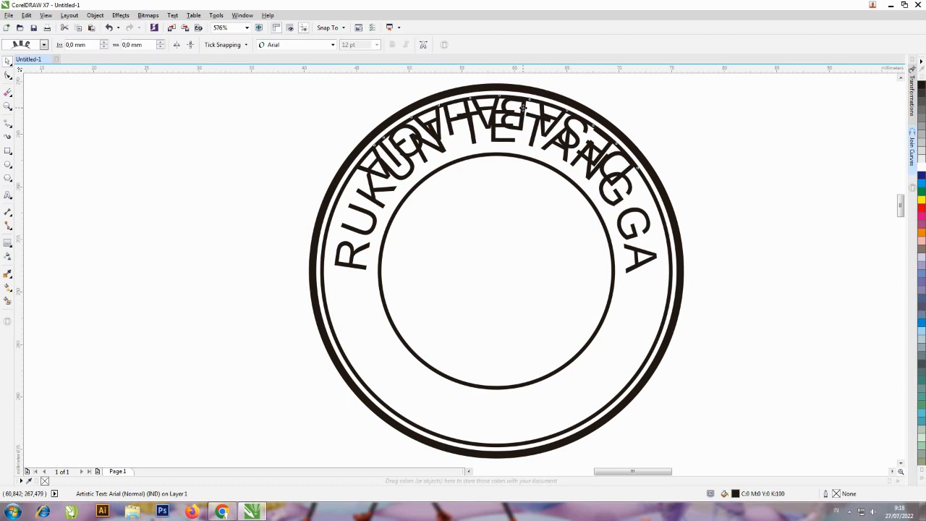
pyautogui.moveTo(550, 120); pyautogui.dragTo(477, 422)
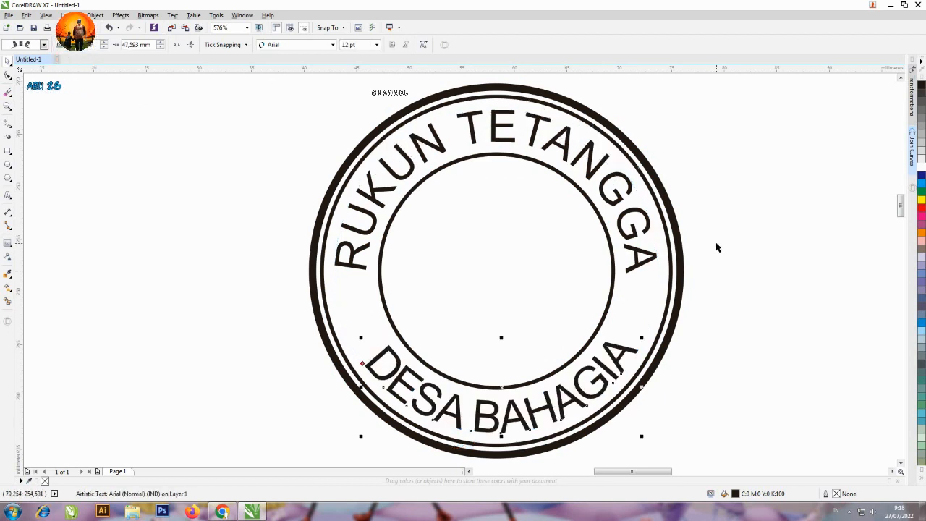
pyautogui.click(716, 242)
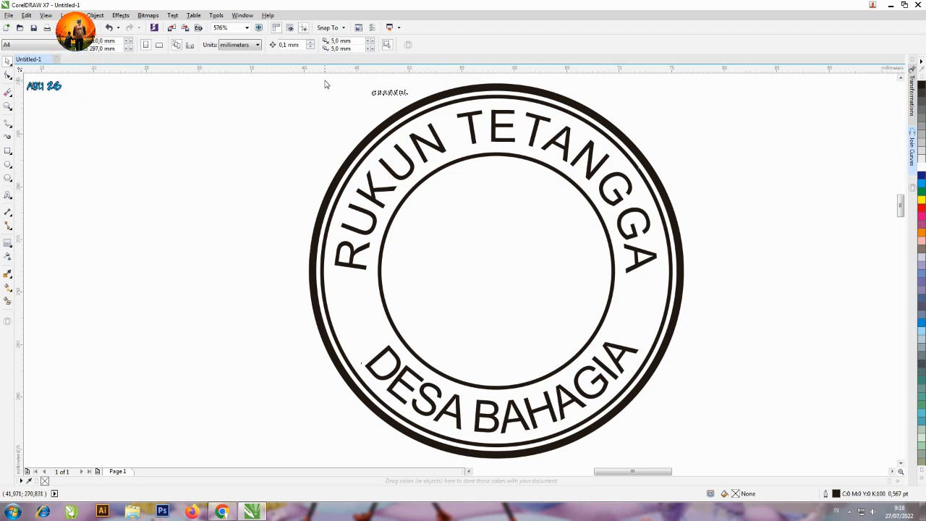
# Place a horizontal guideline at about 245 mm across the ends of DESA BAHAGIA and slightly widen the text's letter spacing
pyautogui.moveTo(325, 75); pyautogui.dragTo(326, 347)
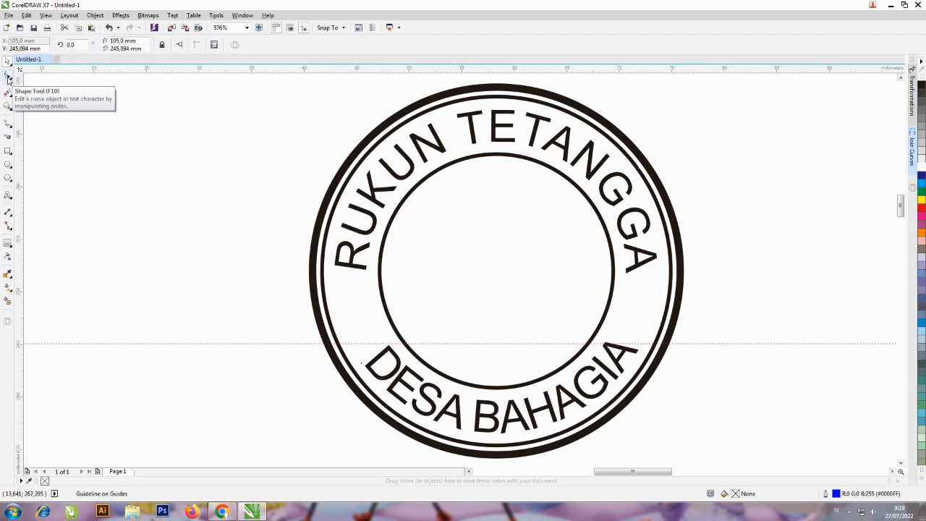
pyautogui.click(8, 77)
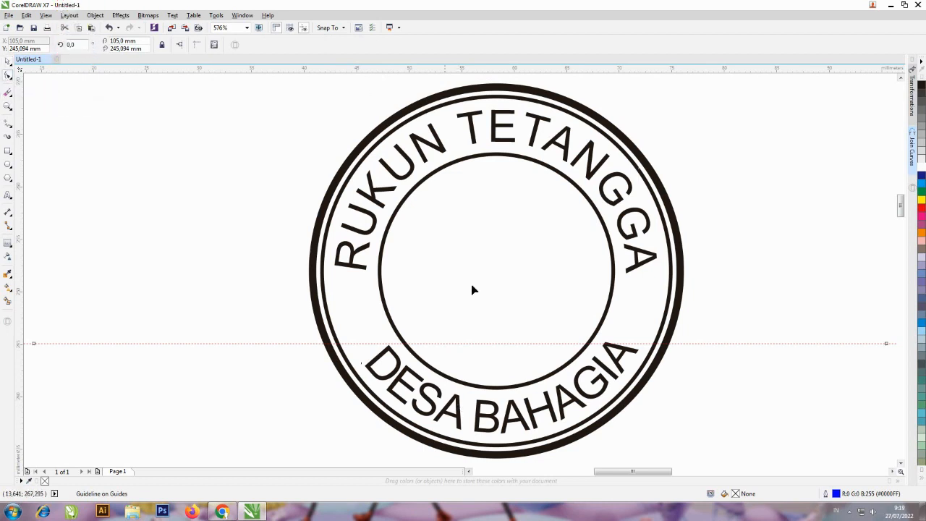
pyautogui.click(621, 361)
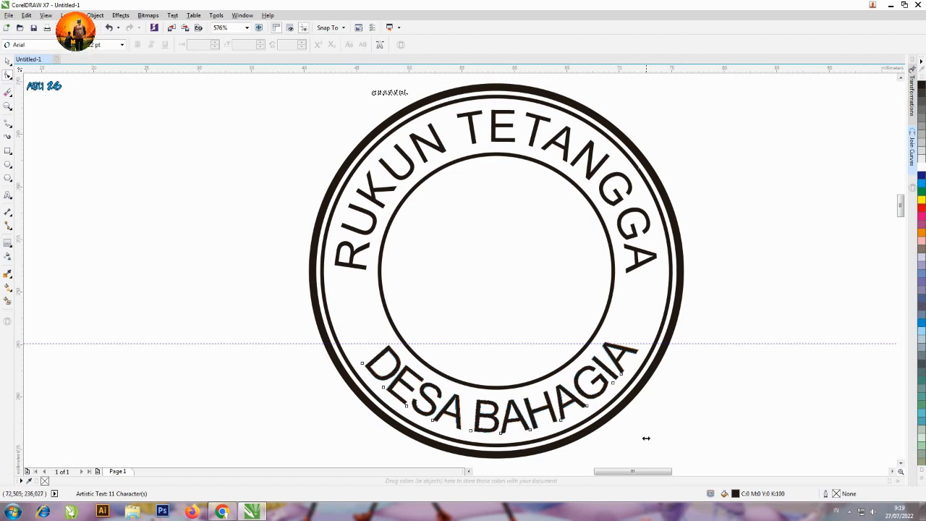
pyautogui.moveTo(655, 434); pyautogui.dragTo(658, 443)
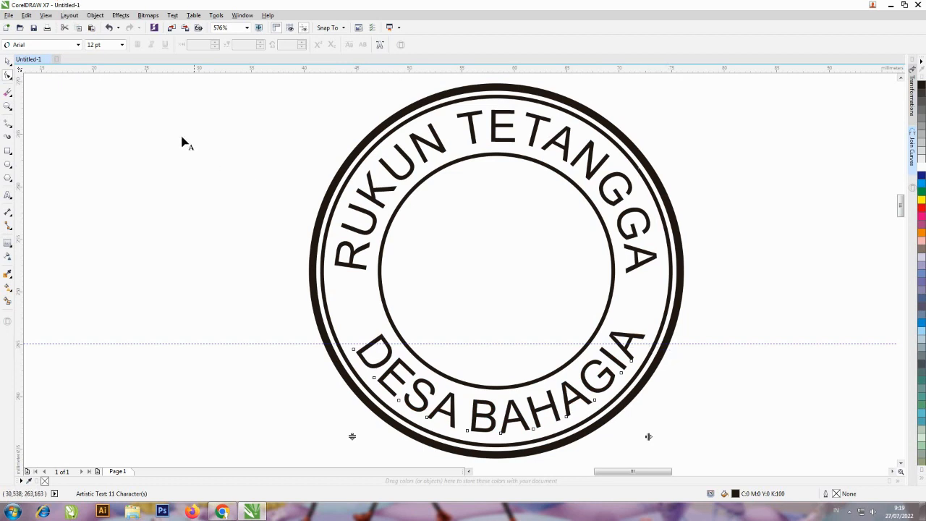
# Set the DESA BAHAGIA text's path offset to 48.093 mm and delete the horizontal guideline
pyautogui.click(9, 62)
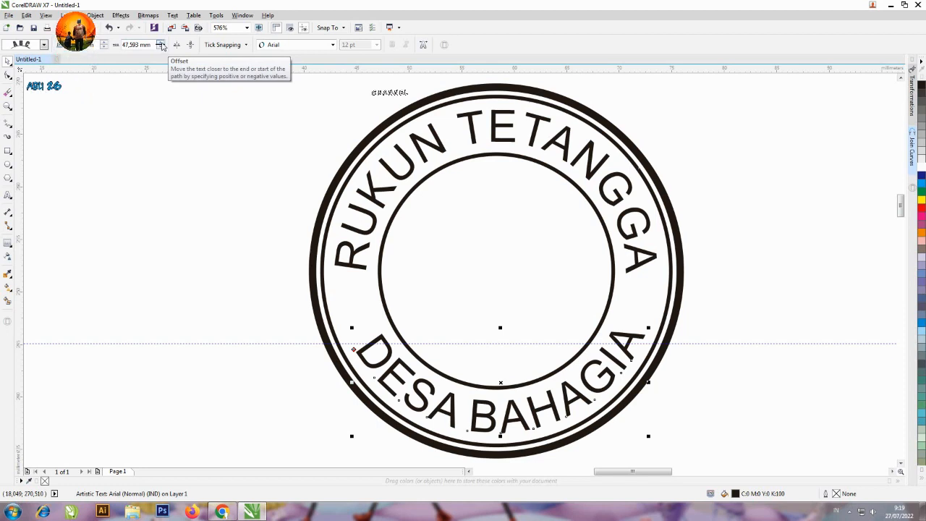
pyautogui.click(162, 44)
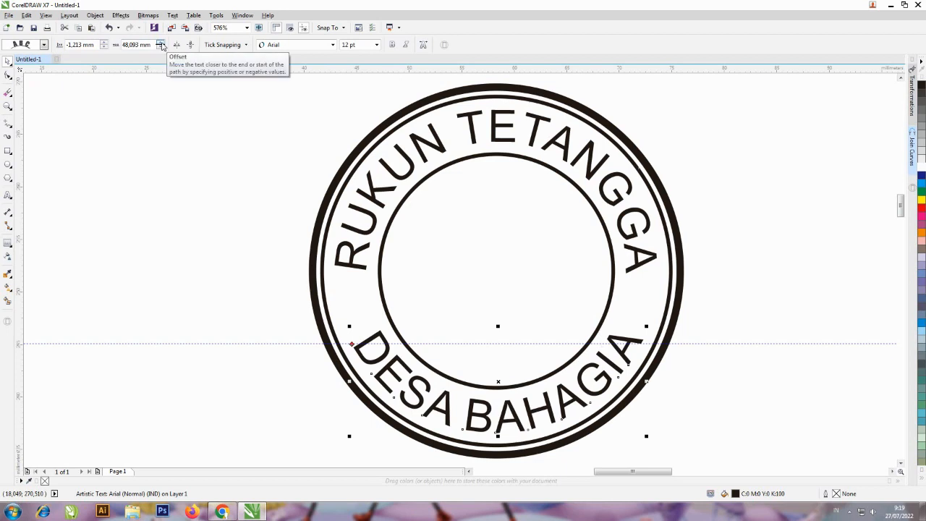
pyautogui.click(254, 381)
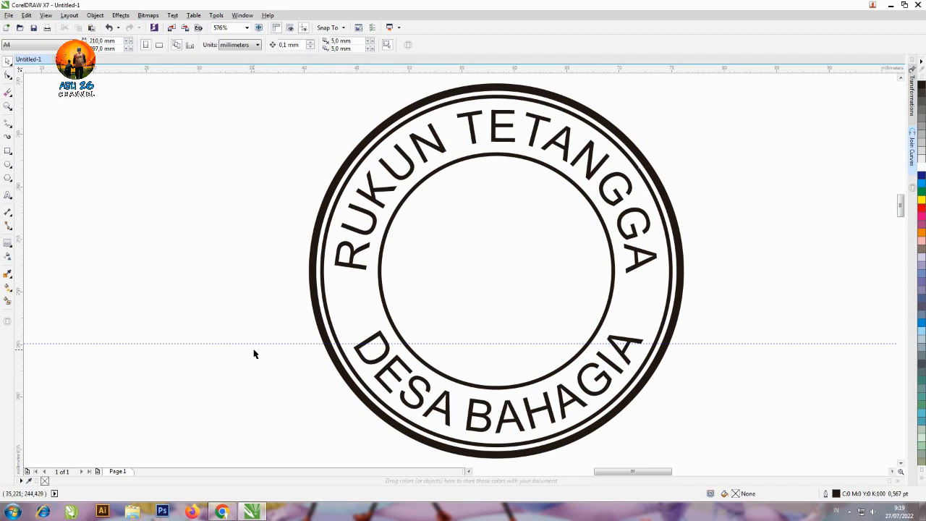
pyautogui.click(258, 345)
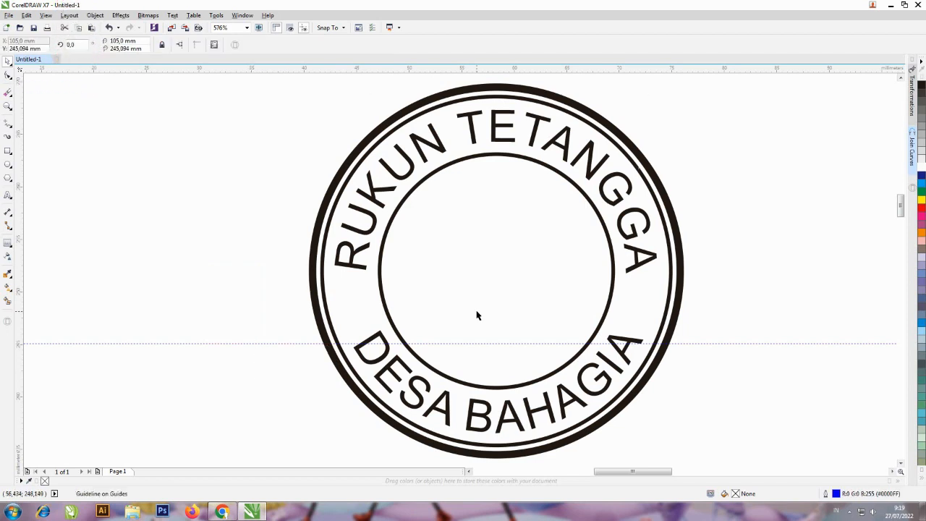
pyautogui.press('Delete')
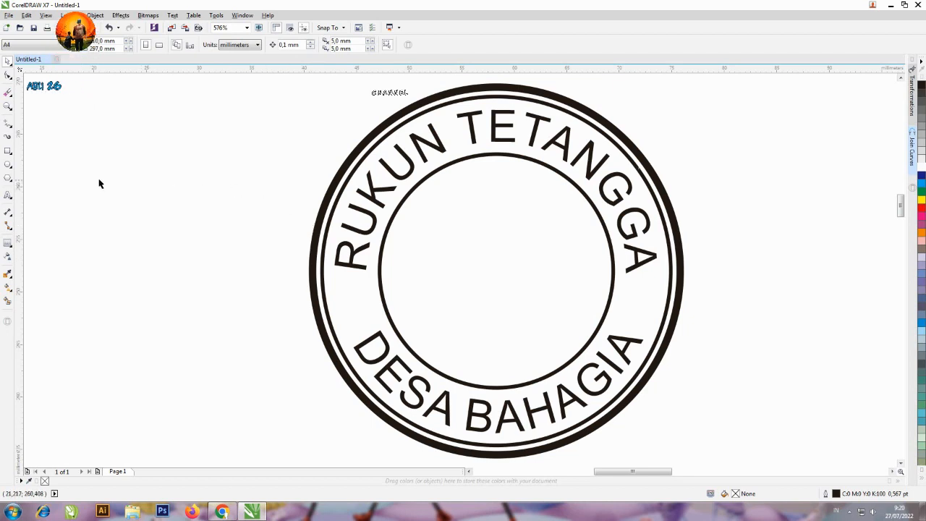
# Draw a five-sided polygon about 6 mm wide in the empty area beside the upper left of the stamp
pyautogui.click(9, 180)
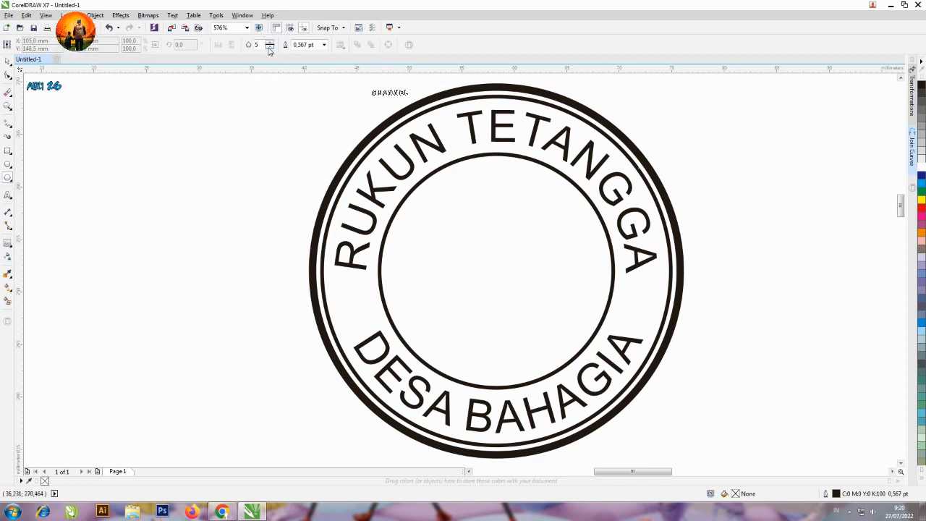
pyautogui.click(251, 44)
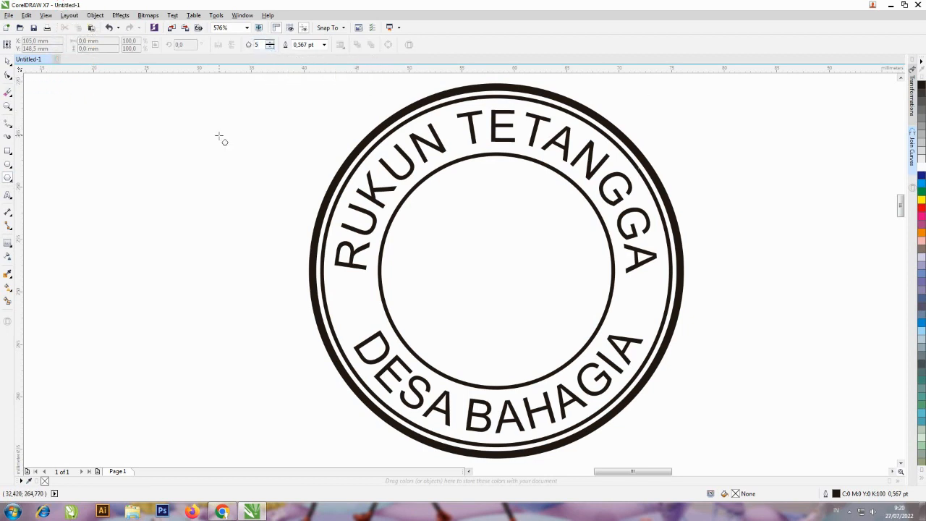
pyautogui.click(177, 133)
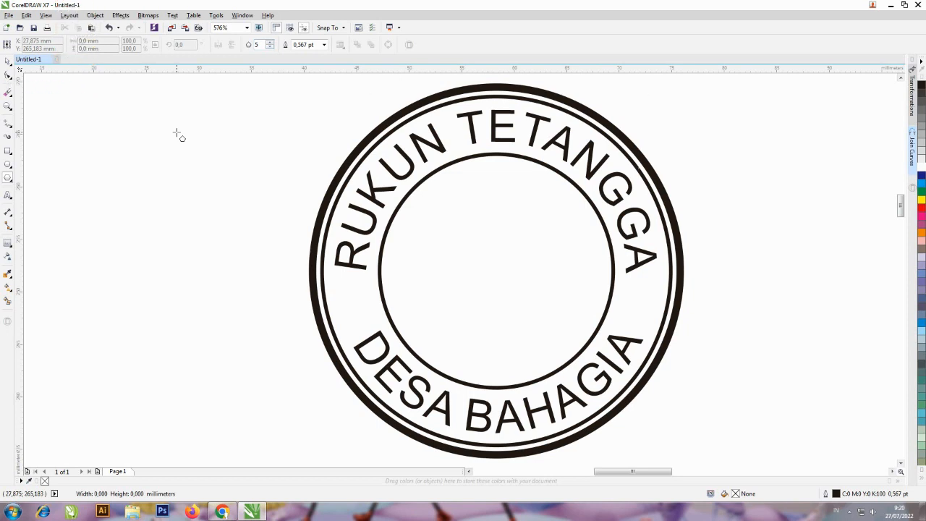
pyautogui.moveTo(177, 134); pyautogui.dragTo(234, 200)
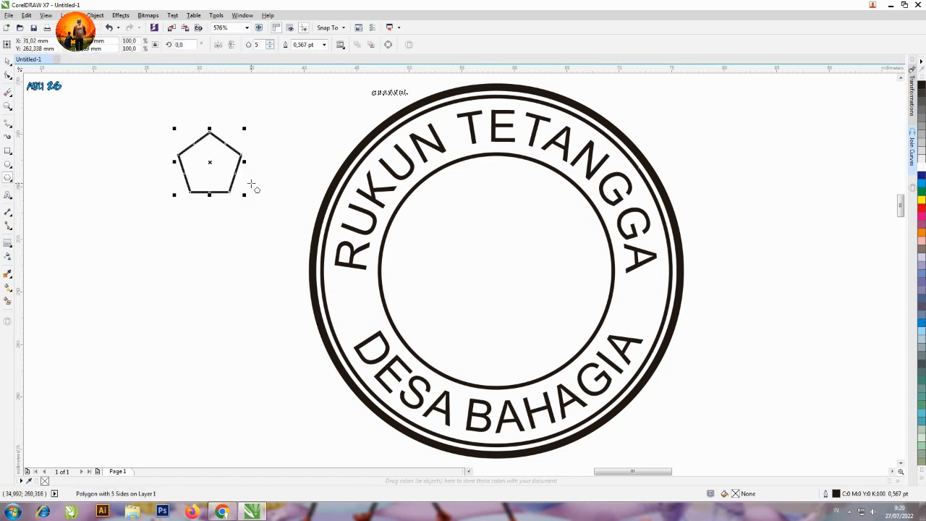
# Reshape the pentagon into a five-pointed star by pulling a side's midpoint node inward, and deselect it
pyautogui.click(9, 76)
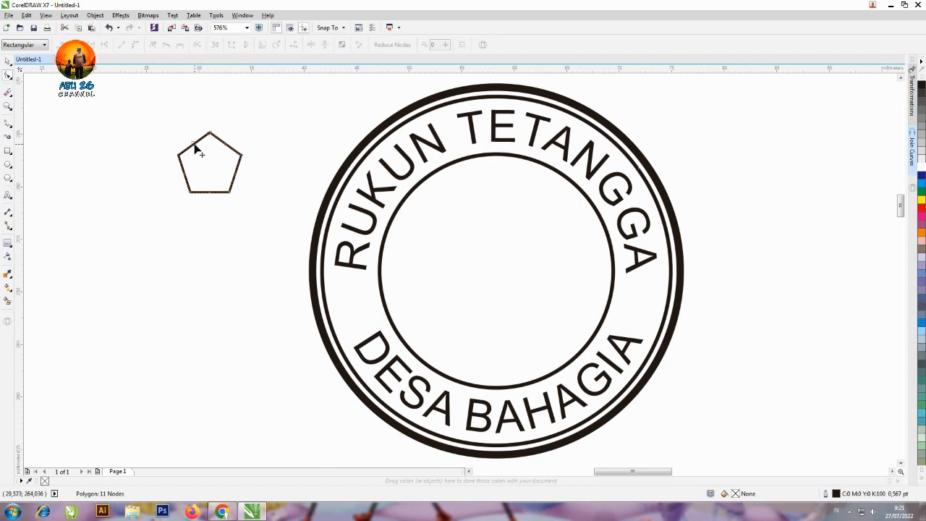
pyautogui.moveTo(194, 144); pyautogui.dragTo(203, 155)
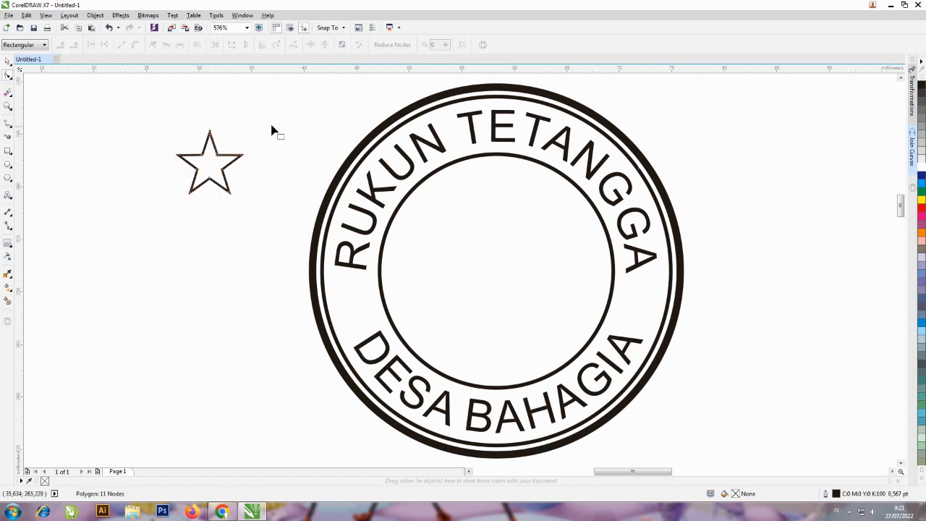
pyautogui.press('space')
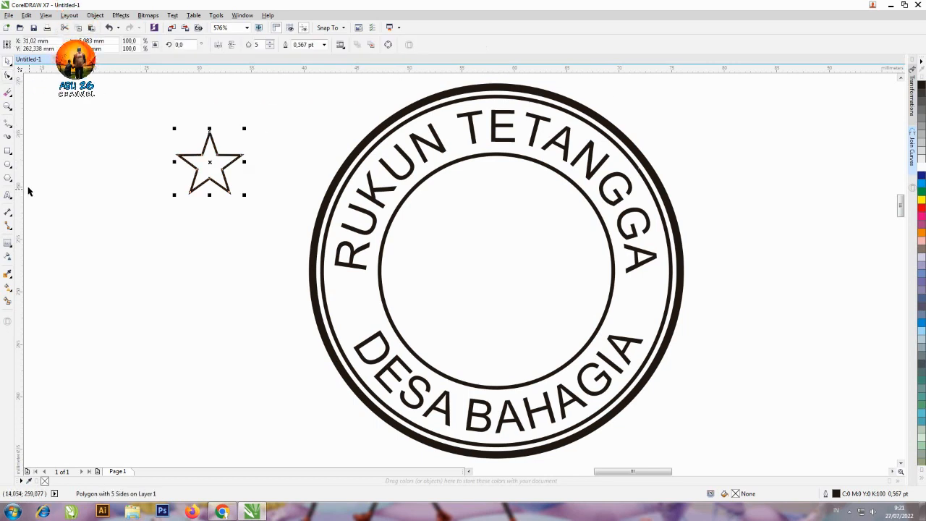
pyautogui.click(54, 173)
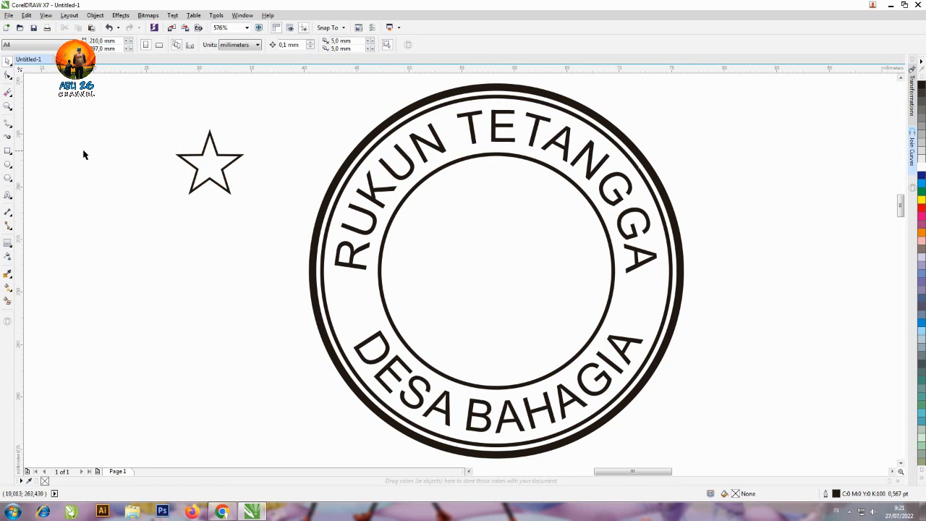
# Draw a five-pointed star about 7 mm wide with the Star tool below the existing star, and delete the polygon-based star
pyautogui.click(12, 184)
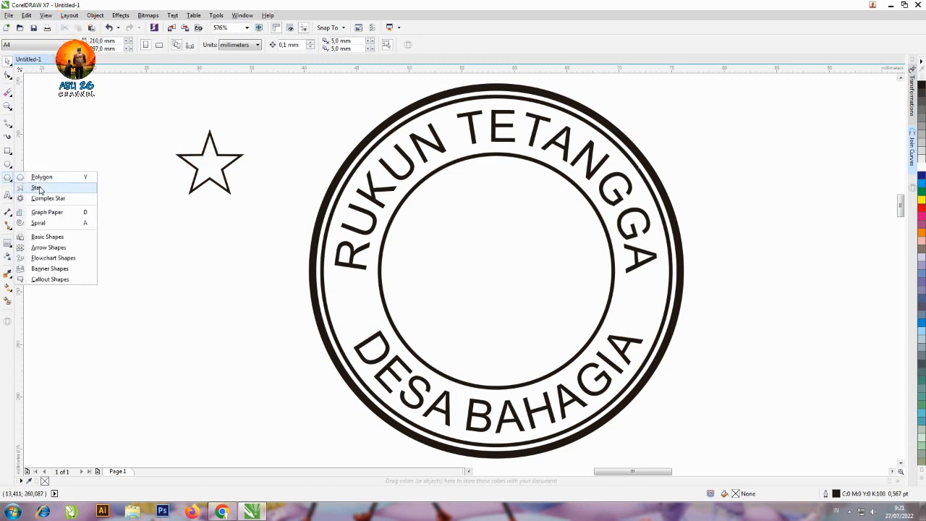
pyautogui.click(36, 187)
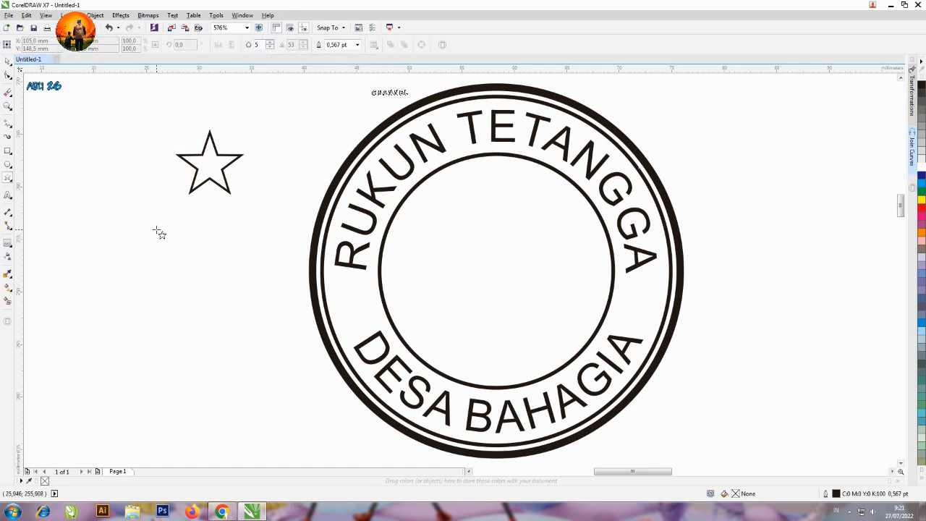
pyautogui.moveTo(158, 233)
pyautogui.mouseDown()
pyautogui.moveTo(190, 261)
pyautogui.moveTo(229, 267)
pyautogui.moveTo(255, 245)
pyautogui.moveTo(230, 289)
pyautogui.moveTo(230, 275)
pyautogui.moveTo(230, 309)
pyautogui.mouseUp()
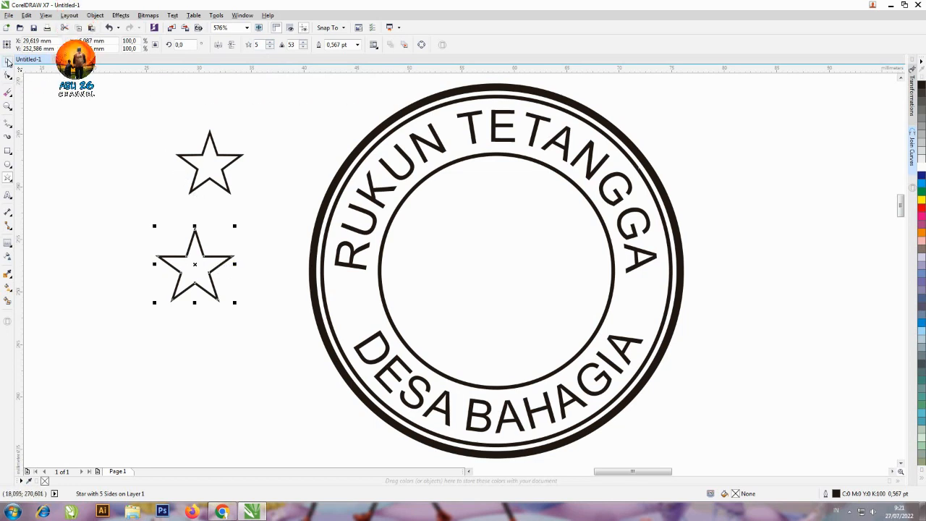
pyautogui.click(8, 62)
pyautogui.click(213, 169)
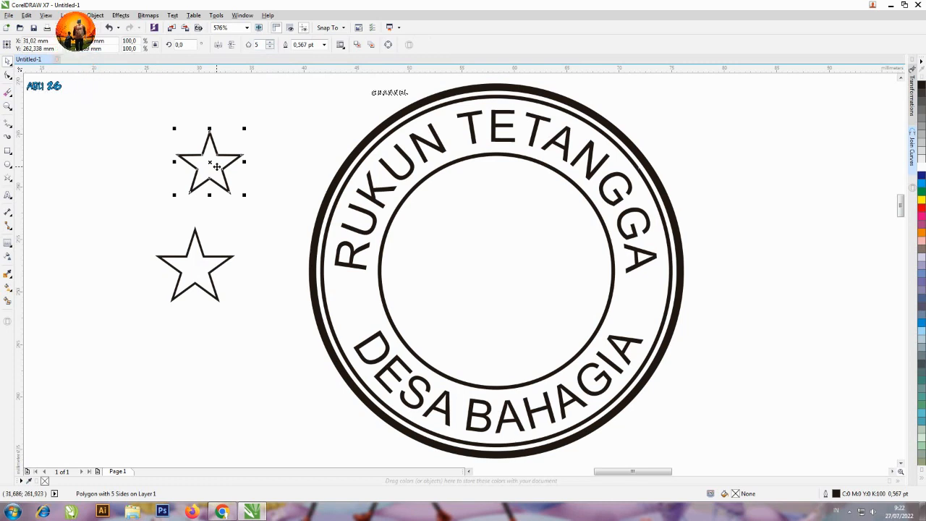
pyautogui.press('Delete')
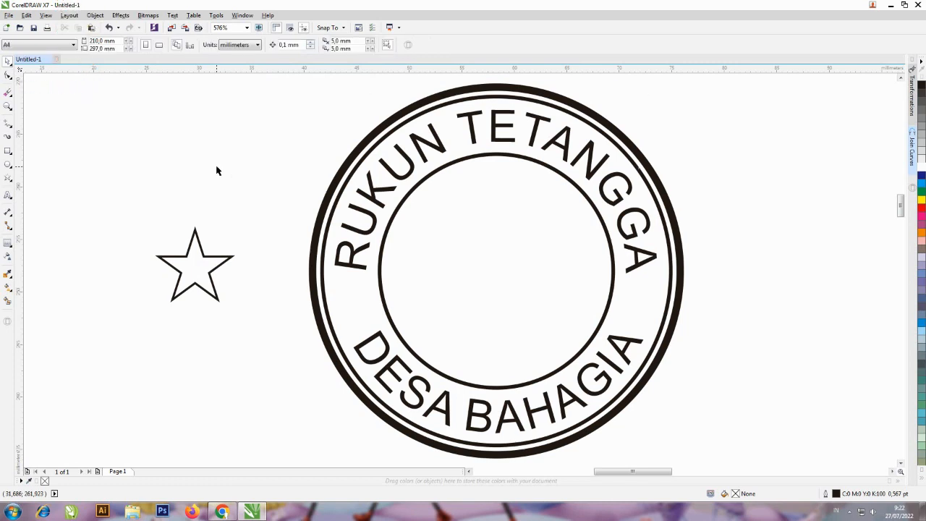
# Move the star into the left gap between the two curved texts and scale it to 40.7%, about 2.8 mm wide
pyautogui.click(188, 265)
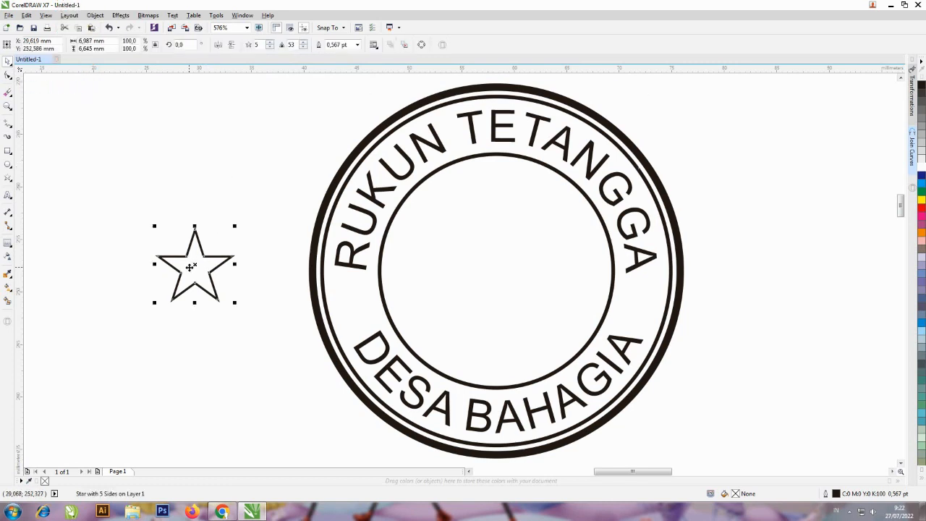
pyautogui.moveTo(188, 266); pyautogui.dragTo(348, 295)
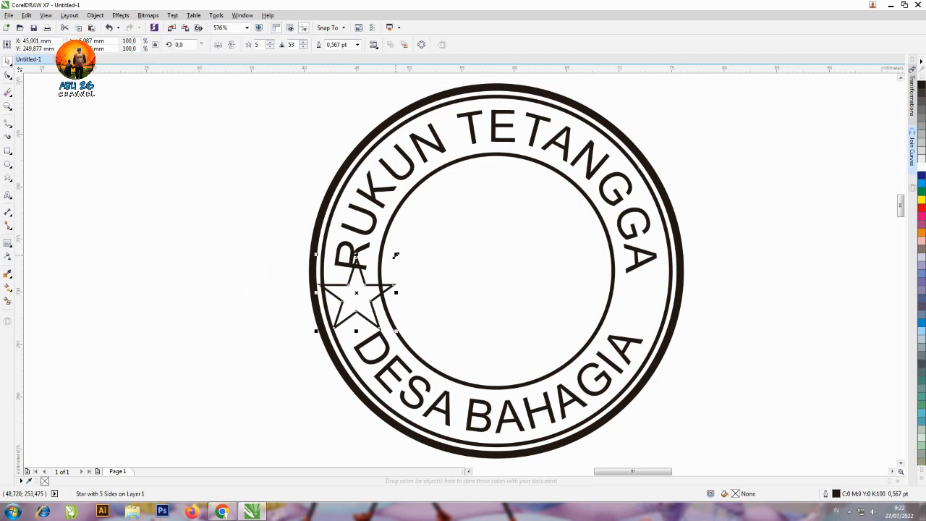
pyautogui.moveTo(396, 255); pyautogui.dragTo(374, 268)
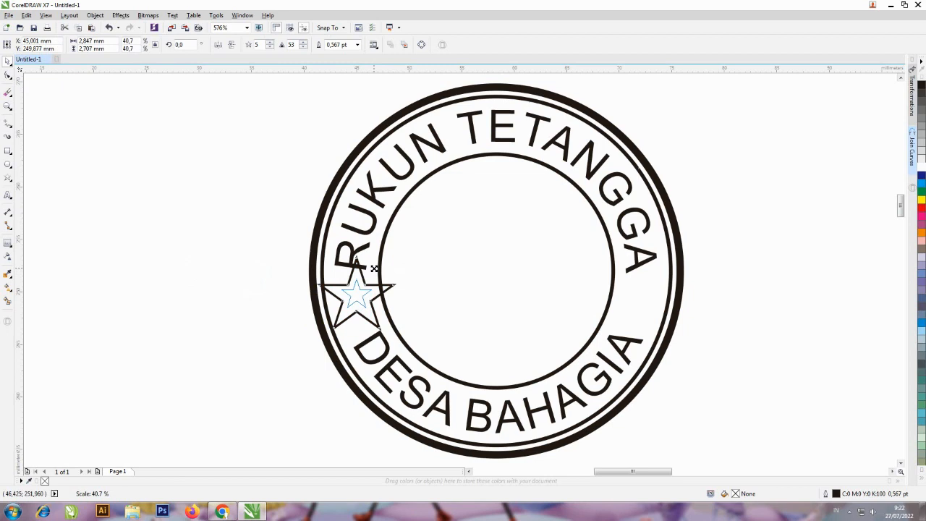
pyautogui.moveTo(374, 269); pyautogui.dragTo(374, 268)
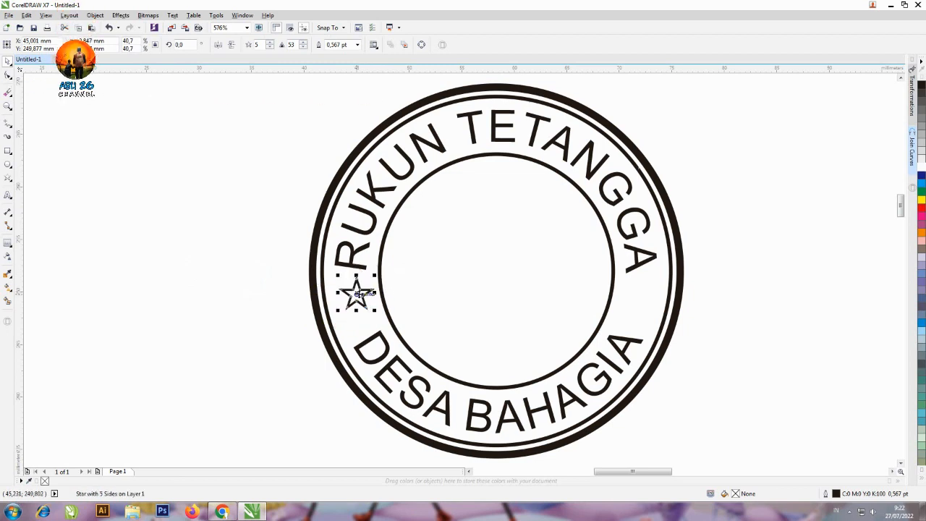
pyautogui.moveTo(354, 296); pyautogui.dragTo(351, 303)
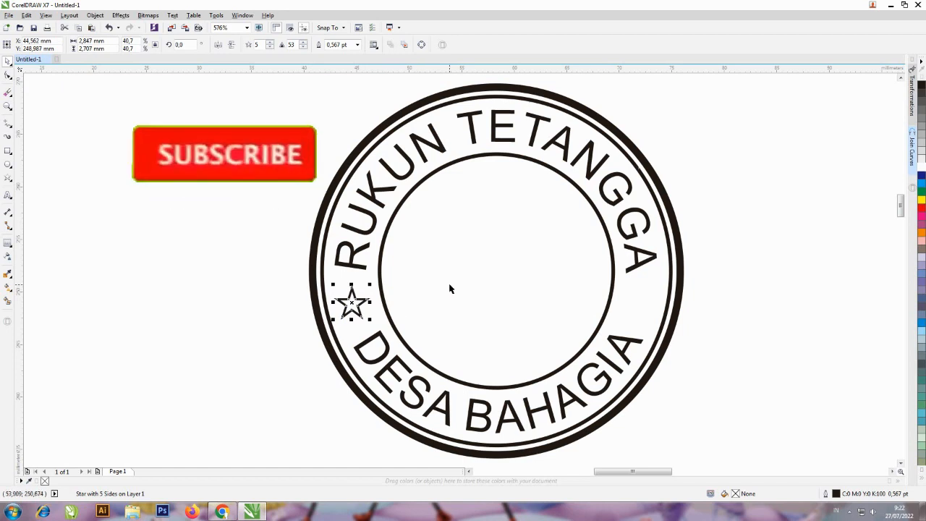
# Fill the small star with black, set its outline width to None, and deselect it
pyautogui.click(920, 87)
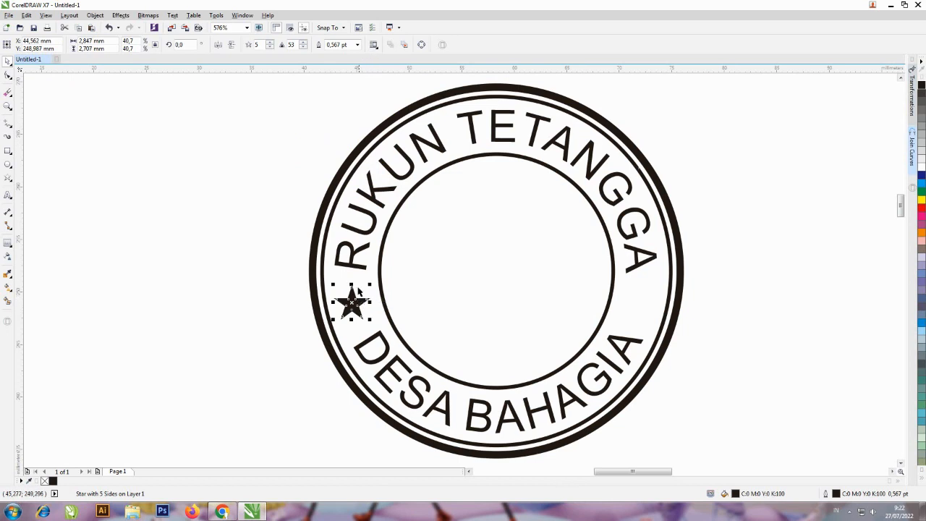
pyautogui.click(357, 44)
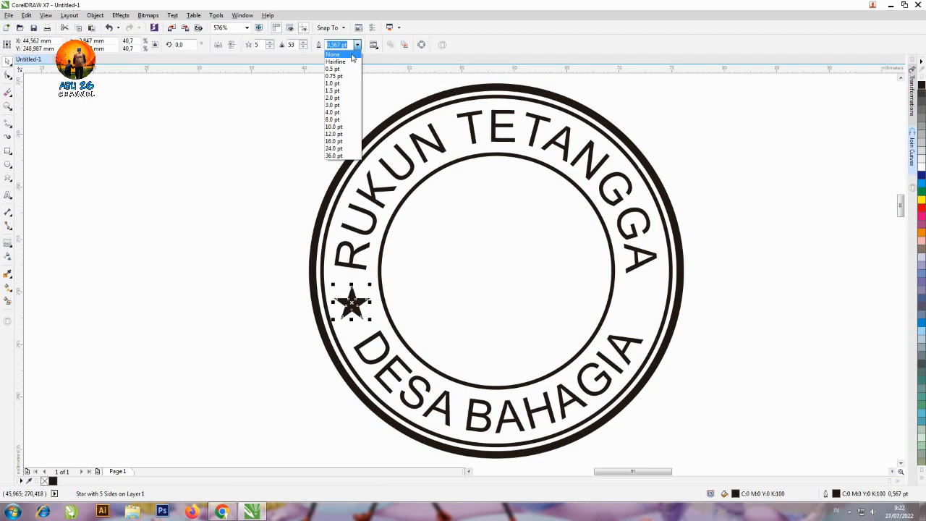
pyautogui.click(352, 56)
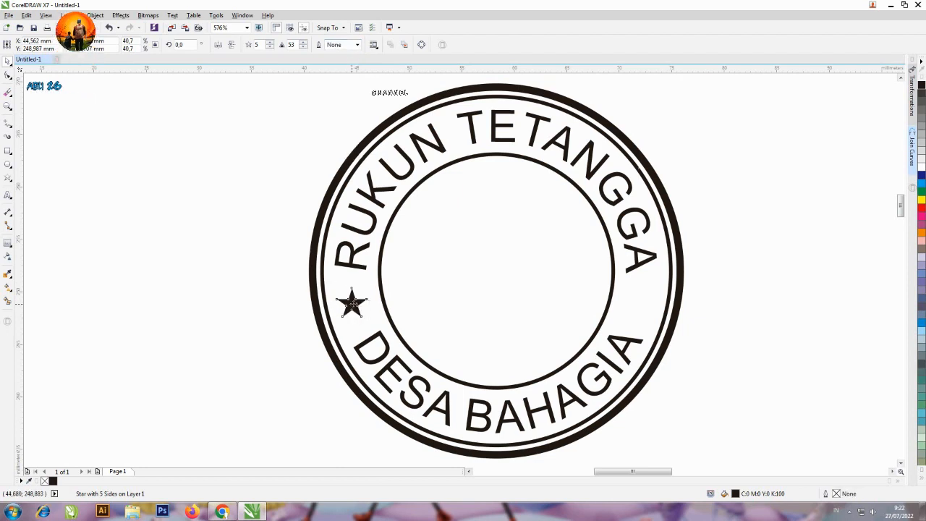
pyautogui.click(270, 314)
# Turn off snapping to objects and fine-position the black star at about X 44.8, Y 249.2 mm between the two texts' left ends
pyautogui.click(352, 304)
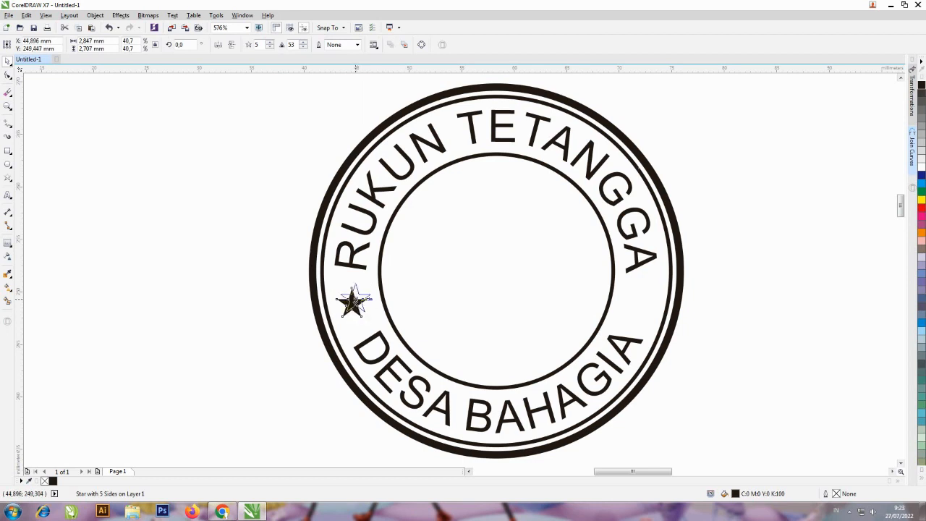
pyautogui.click(352, 304)
pyautogui.moveTo(352, 305)
pyautogui.mouseDown()
pyautogui.moveTo(369, 298)
pyautogui.moveTo(352, 304)
pyautogui.moveTo(352, 290)
pyautogui.moveTo(359, 301)
pyautogui.mouseUp()
pyautogui.click(343, 28)
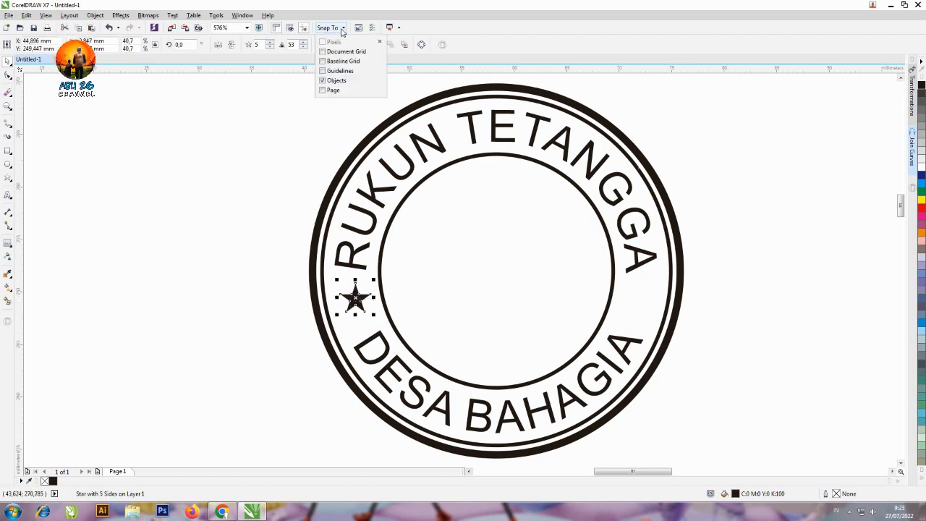
pyautogui.click(337, 81)
pyautogui.click(296, 139)
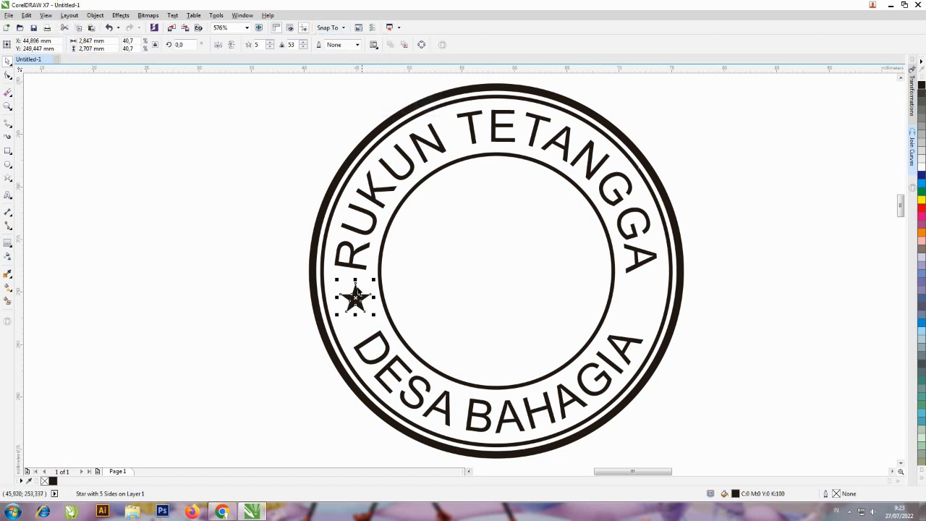
pyautogui.moveTo(355, 297); pyautogui.dragTo(355, 298)
pyautogui.moveTo(354, 298); pyautogui.dragTo(355, 298)
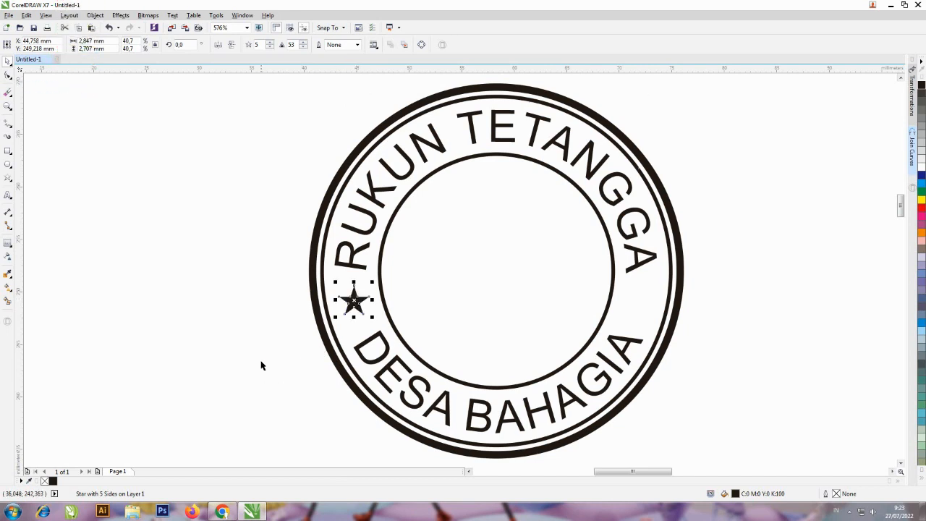
pyautogui.click(253, 327)
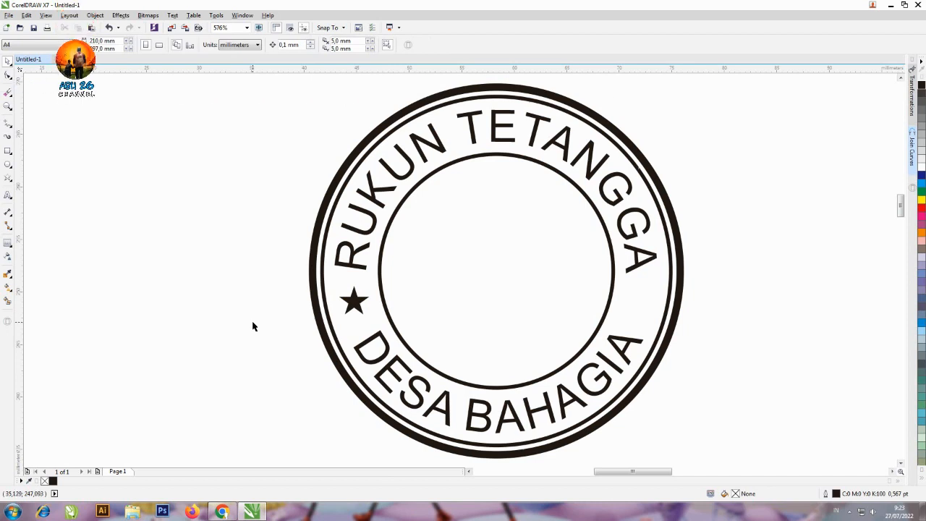
# Place a copy of the star at the same height in the right gap between the texts, at about X 71.9 mm
pyautogui.click(354, 301)
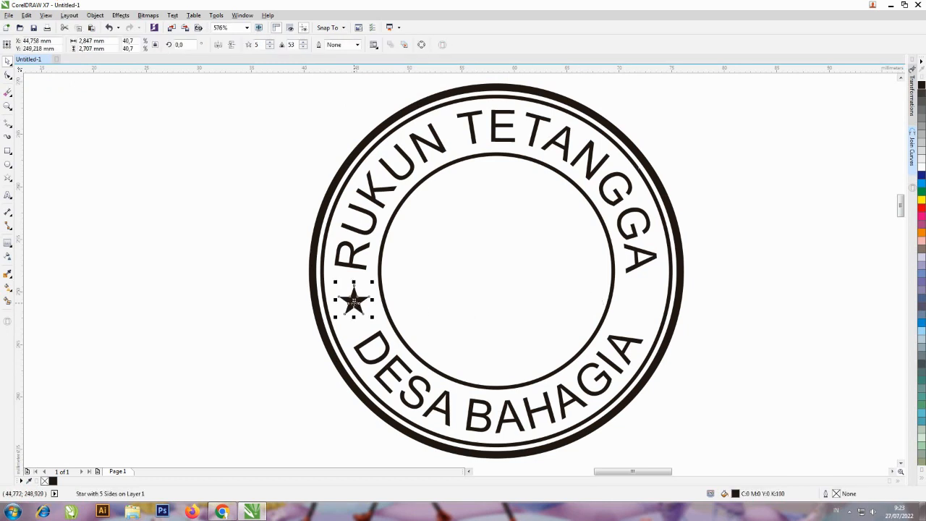
pyautogui.moveTo(354, 301); pyautogui.dragTo(639, 316)
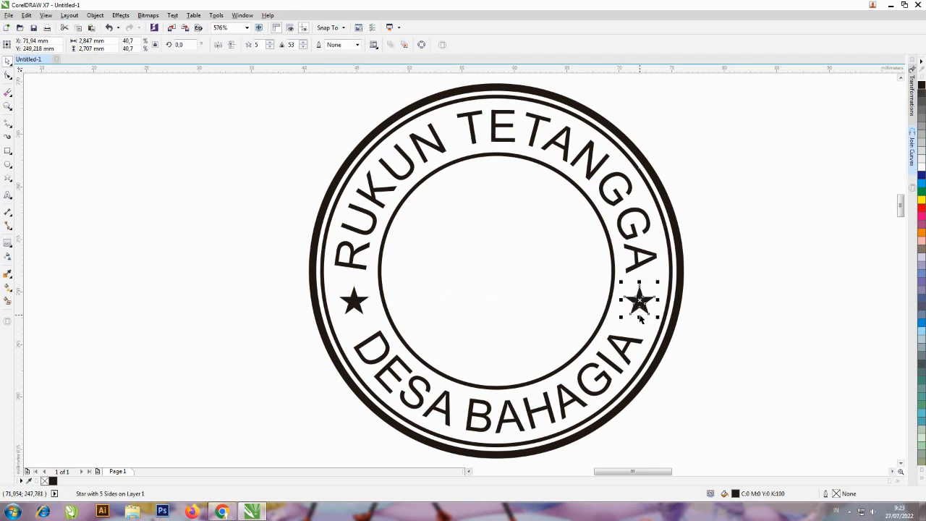
pyautogui.click(726, 259)
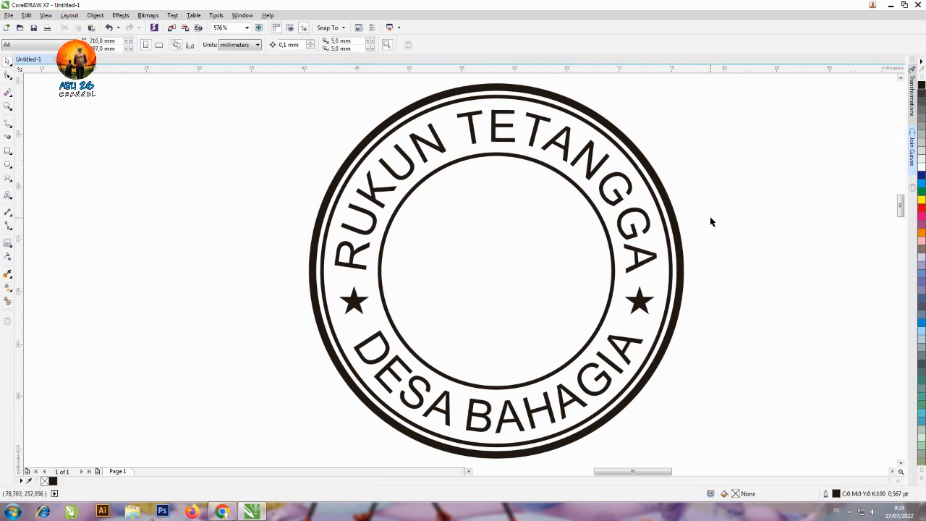
# Draw a rectangle about 26 mm wide and 6.5 mm tall across the inner circle and centre it on the circle in both directions
pyautogui.click(8, 150)
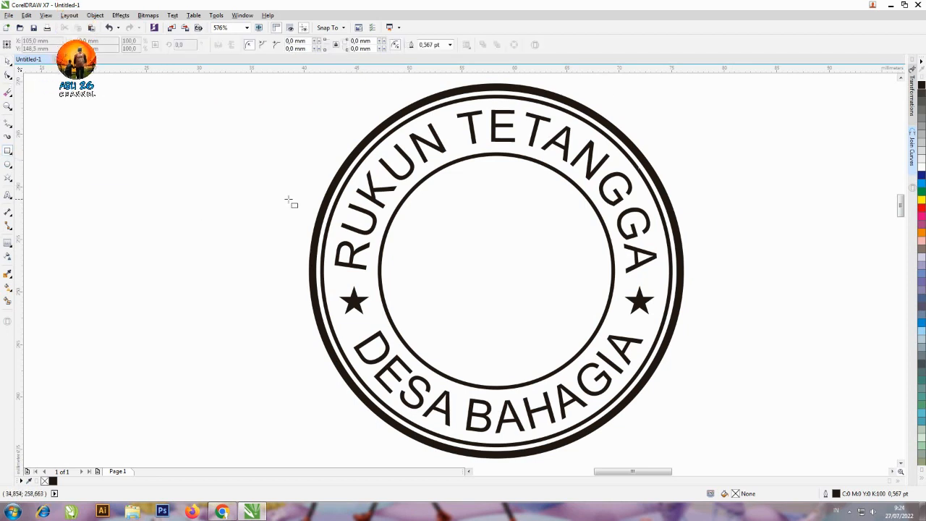
pyautogui.moveTo(360, 225); pyautogui.dragTo(638, 296)
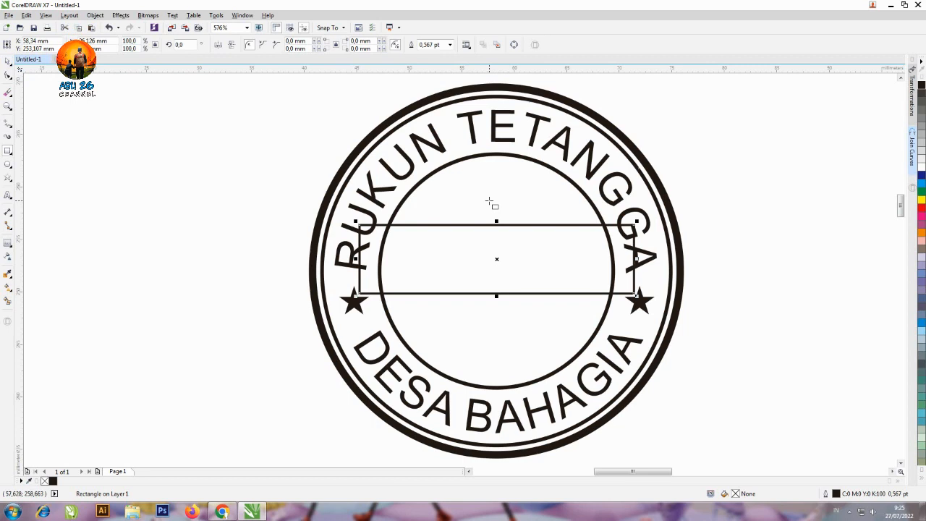
pyautogui.press('space')
pyautogui.keyDown('shift'); pyautogui.click(538, 164); pyautogui.keyUp('shift')
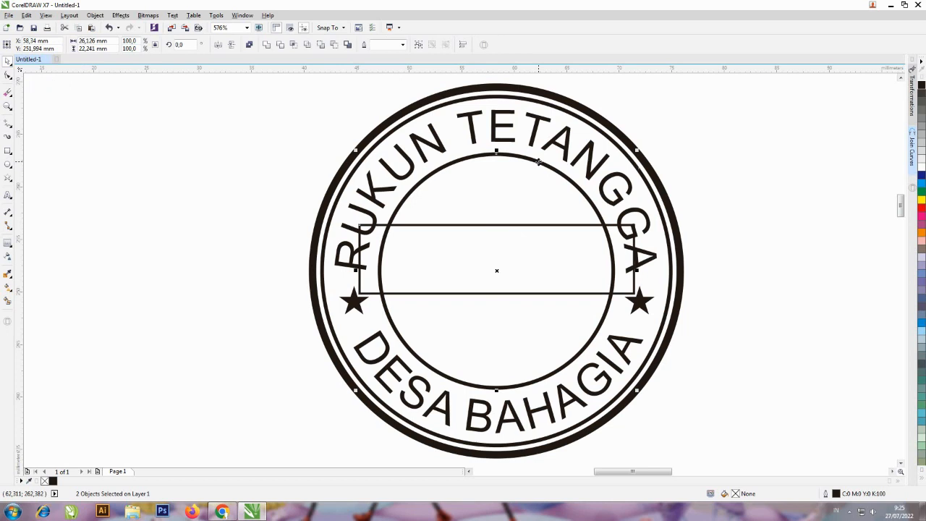
pyautogui.press('c')
pyautogui.press('e')
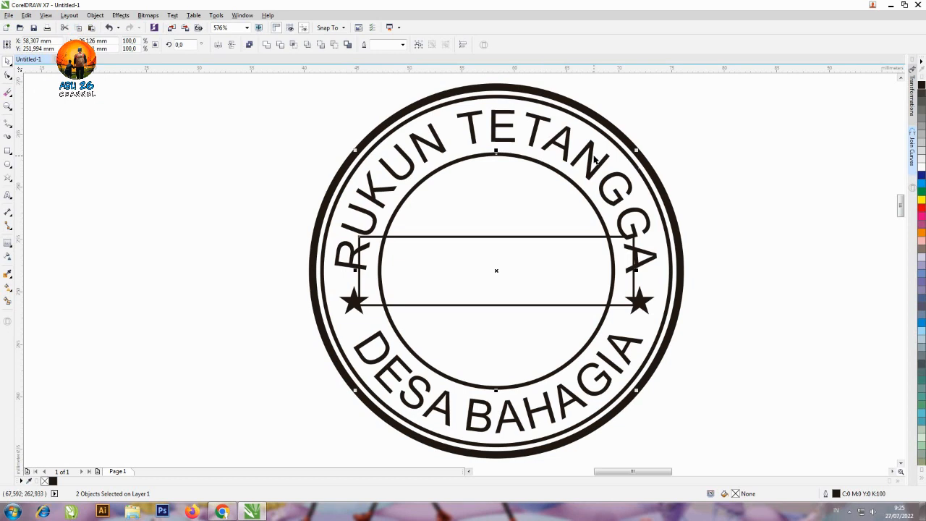
pyautogui.click(738, 160)
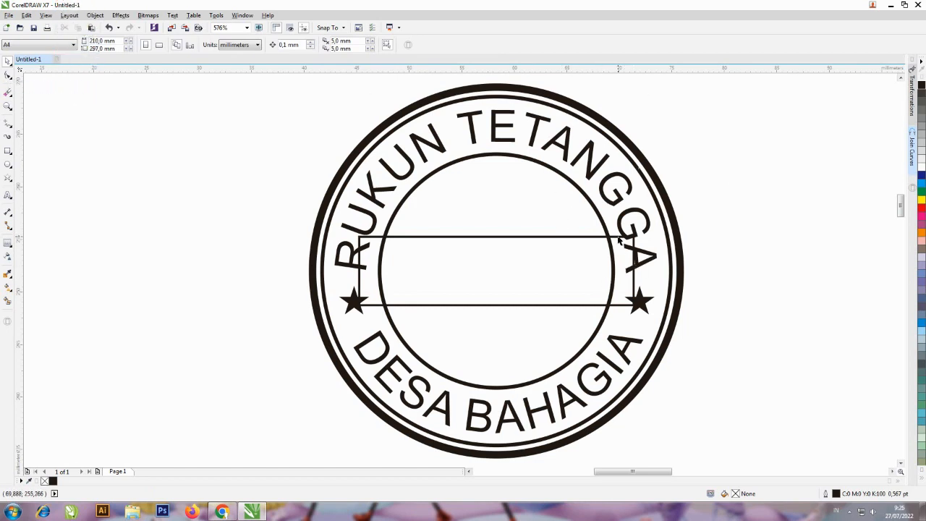
# Intersect the inner circle with the rectangle to create a band inside the circle, and delete the original rectangle
pyautogui.click(584, 196)
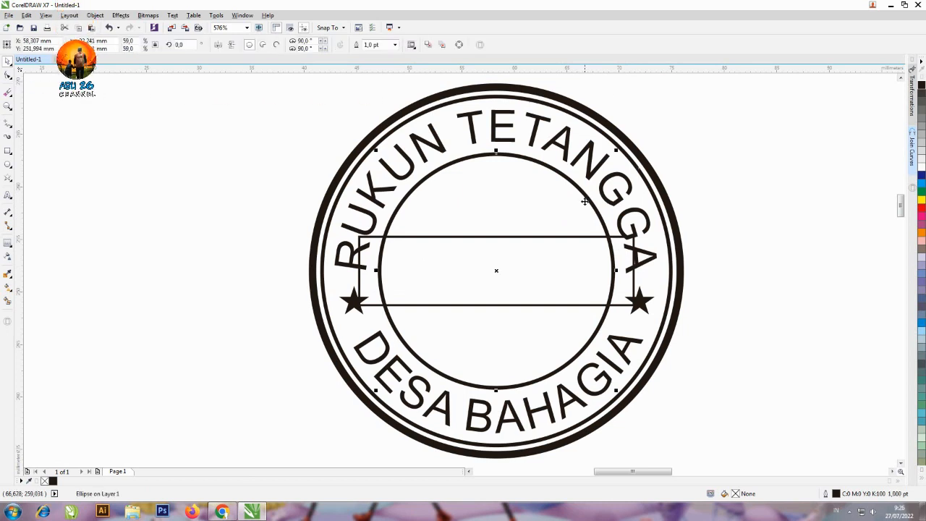
pyautogui.keyDown('shift'); pyautogui.click(618, 238); pyautogui.keyUp('shift')
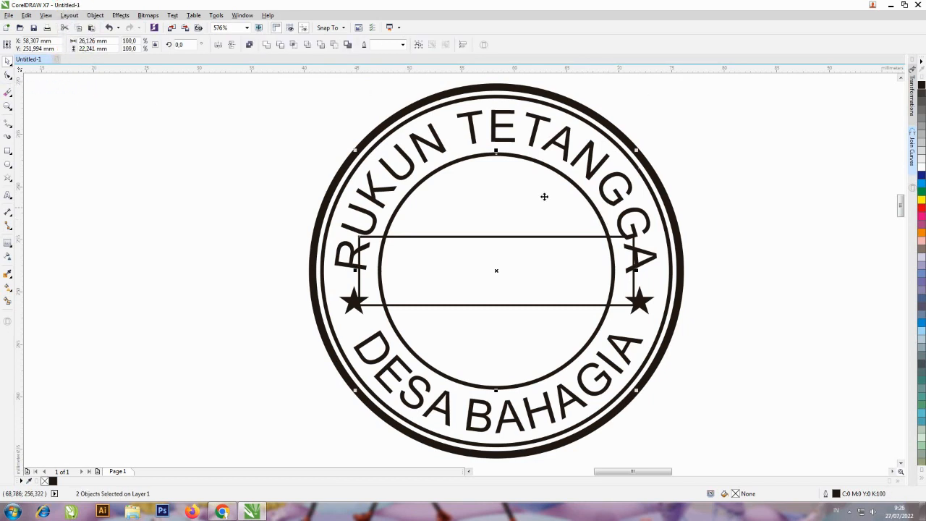
pyautogui.click(295, 48)
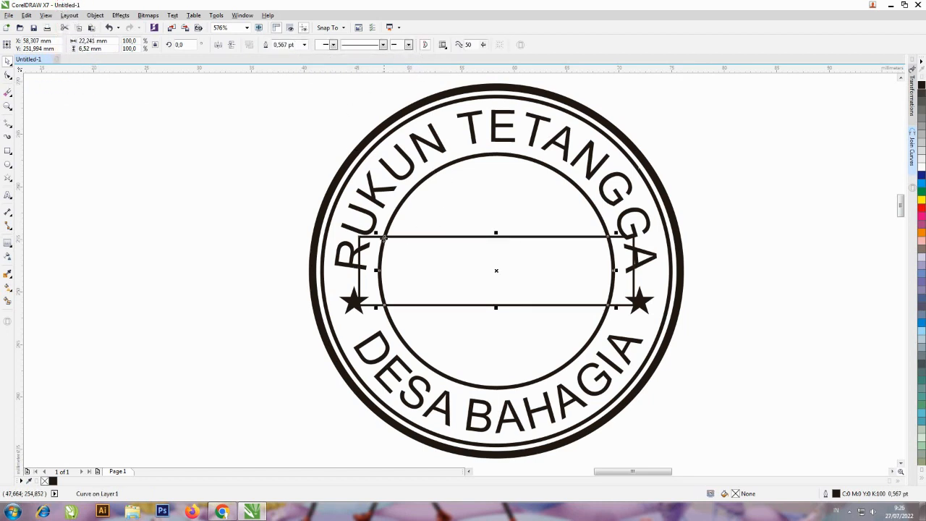
pyautogui.click(275, 207)
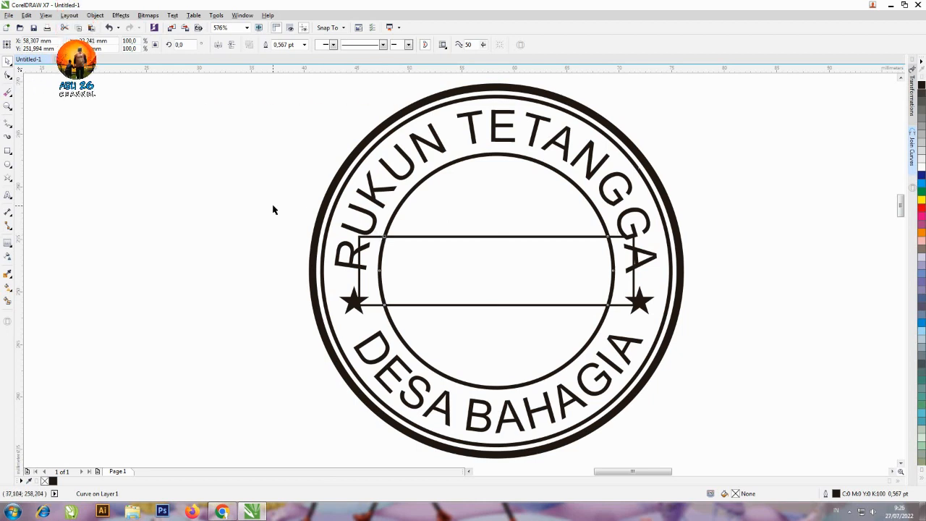
pyautogui.click(374, 238)
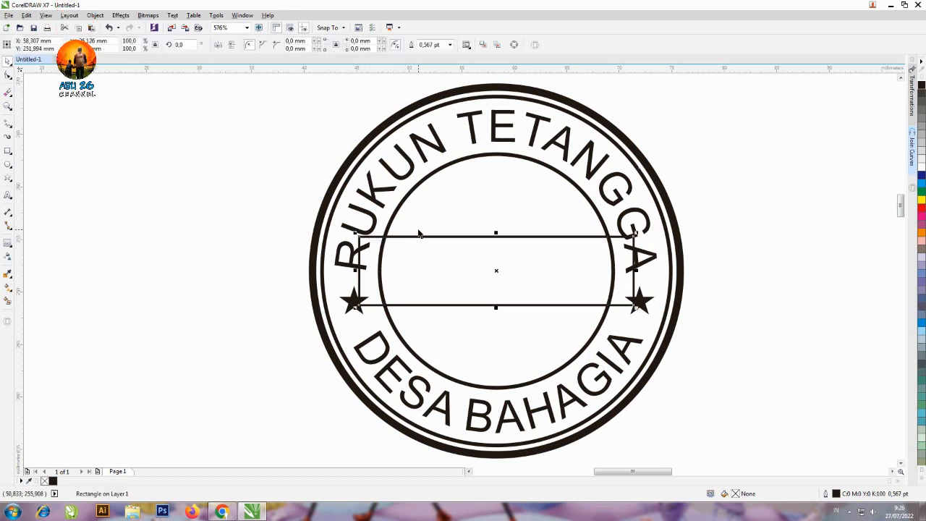
pyautogui.press('Delete')
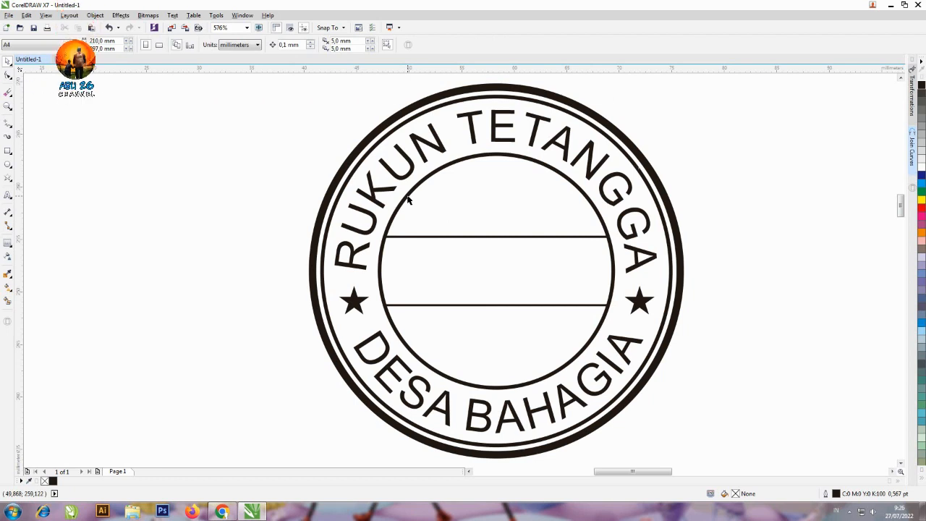
# Set the outline width of the band across the inner circle to 1.0 pt
pyautogui.click(428, 237)
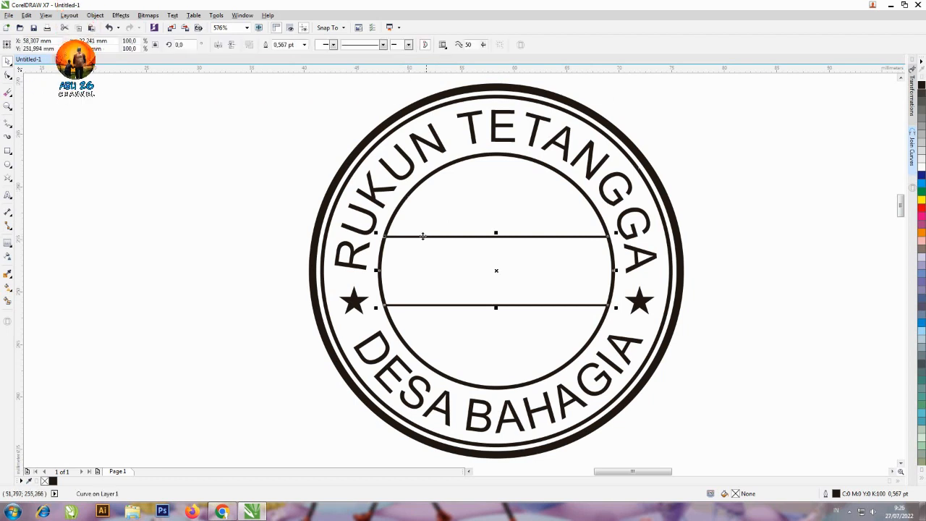
pyautogui.click(304, 45)
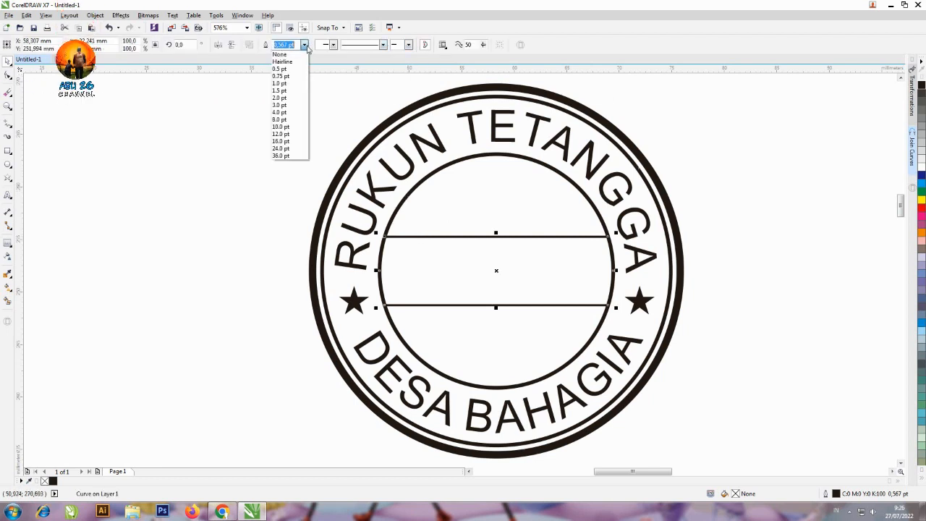
pyautogui.click(288, 84)
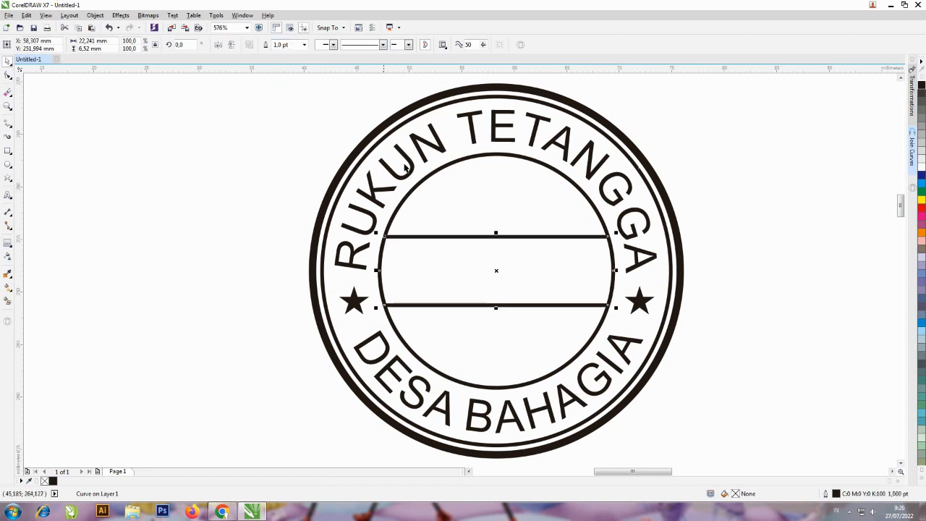
pyautogui.click(716, 166)
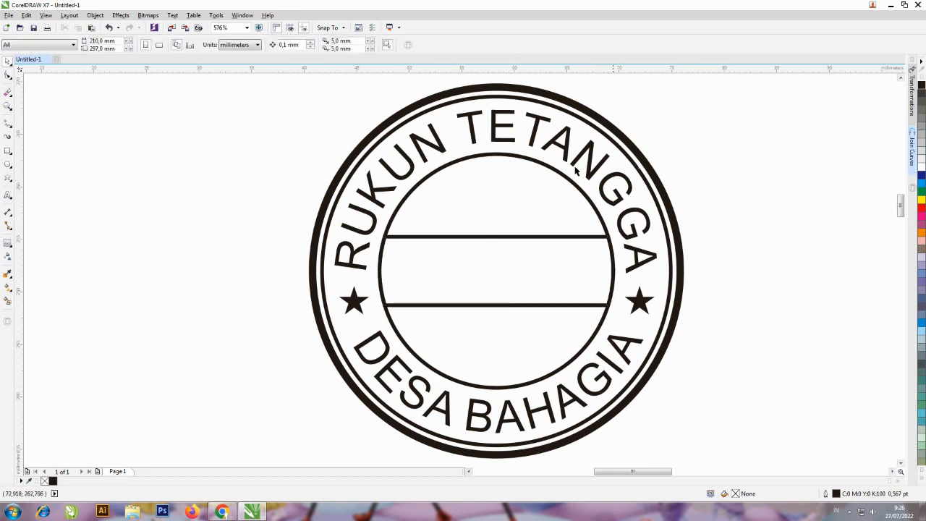
# Add the artistic text RT.005 in 24 pt Arial, starting in the empty area left of the stamp
pyautogui.click(7, 196)
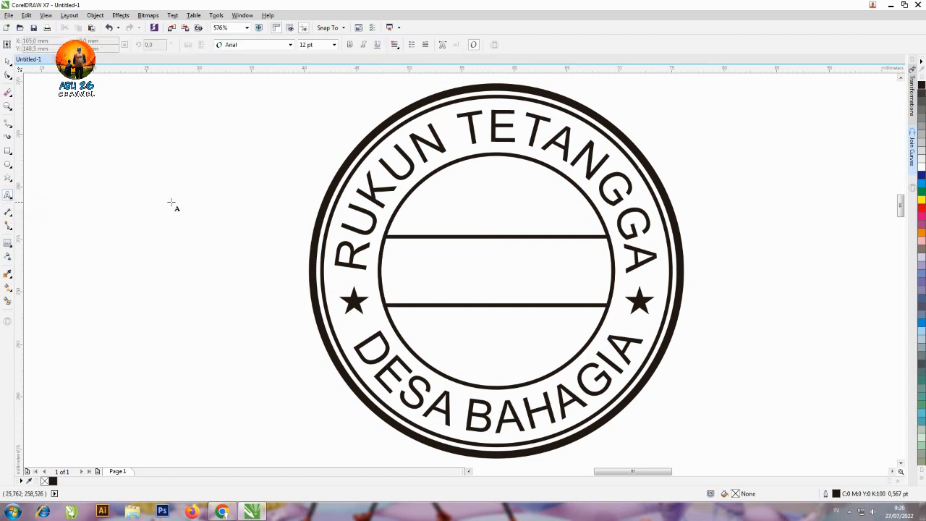
pyautogui.click(207, 197)
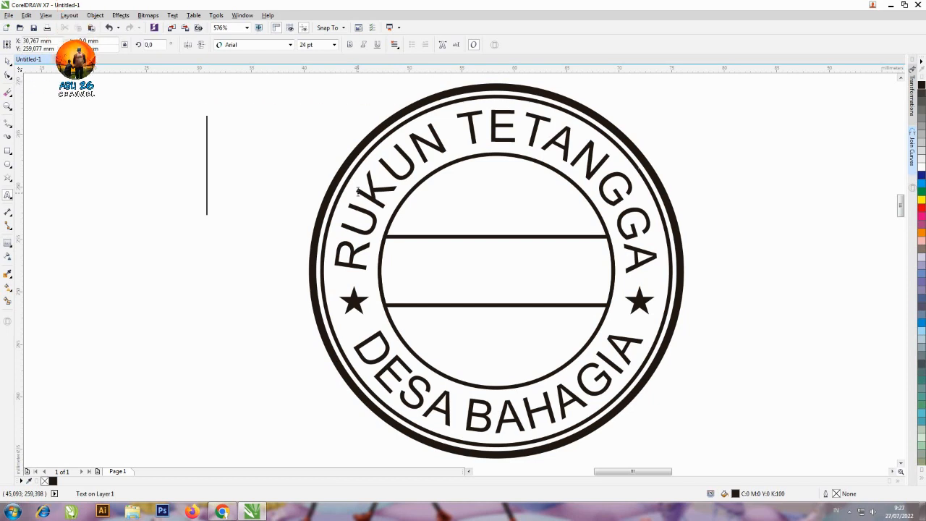
pyautogui.write('R')
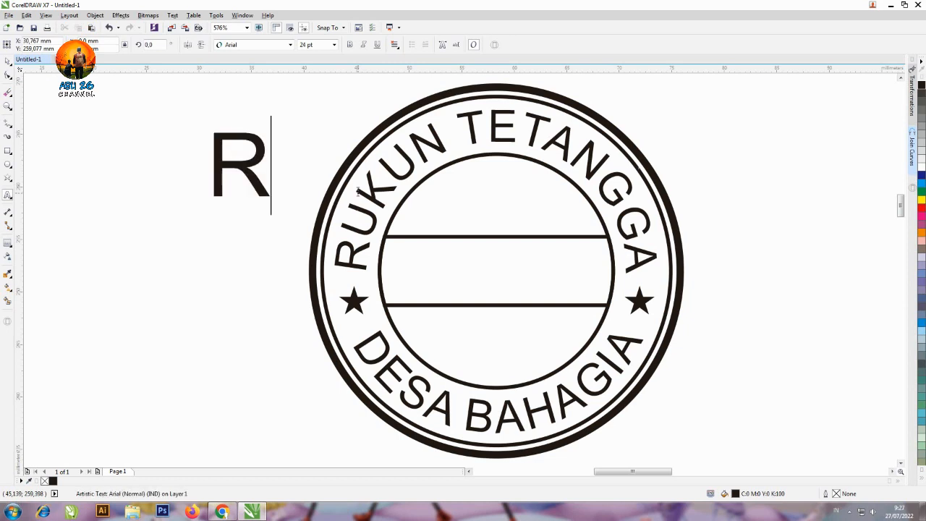
pyautogui.write('T.00')
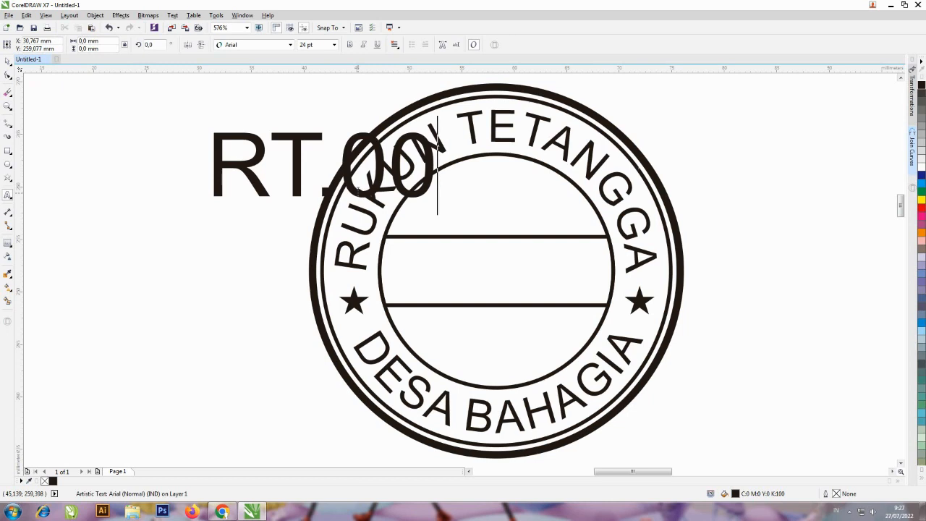
pyautogui.write('5')
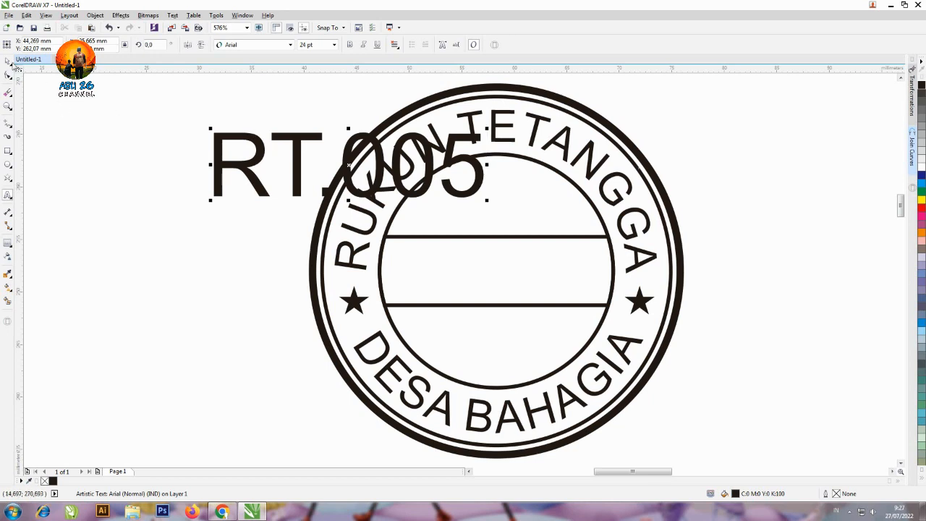
pyautogui.hotkey('ctrl', 'space')
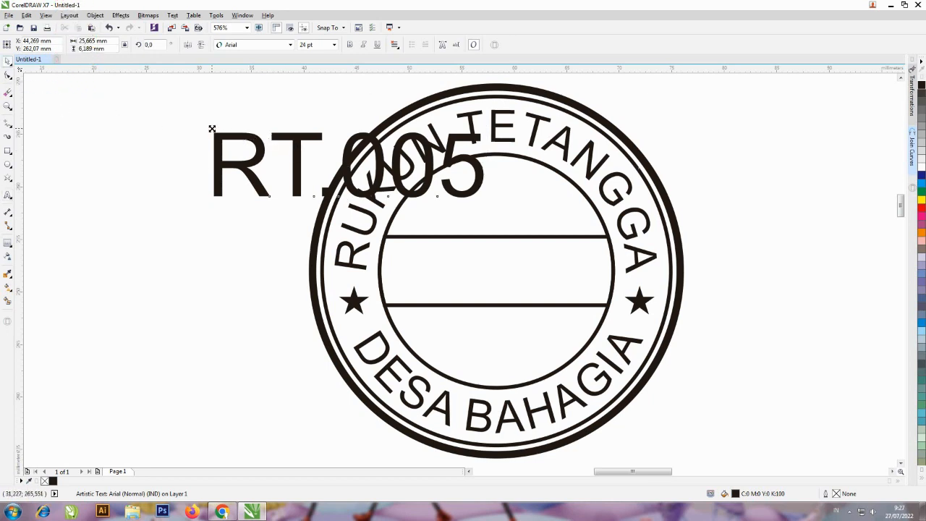
# Scale the RT.005 text down to about 13.2 pt and centre it horizontally and vertically on the band
pyautogui.moveTo(210, 128); pyautogui.dragTo(289, 162)
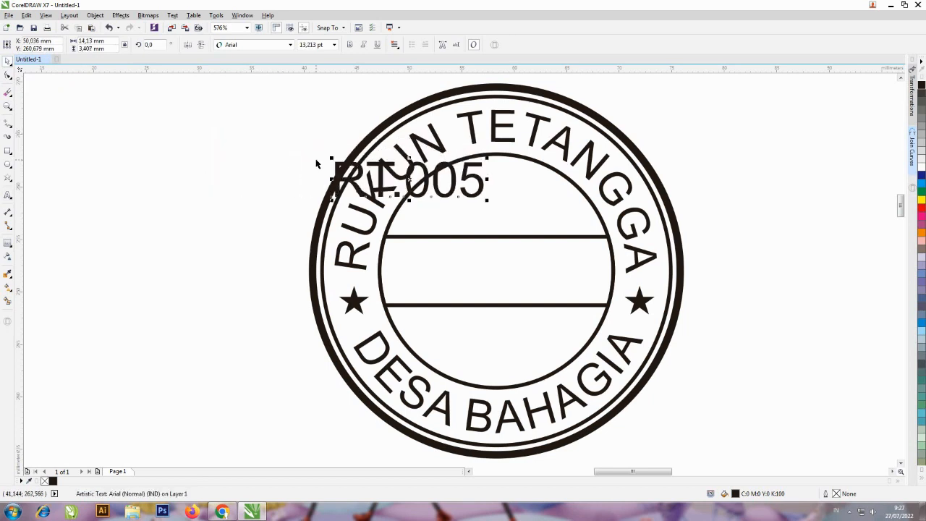
pyautogui.keyDown('shift'); pyautogui.click(511, 236); pyautogui.keyUp('shift')
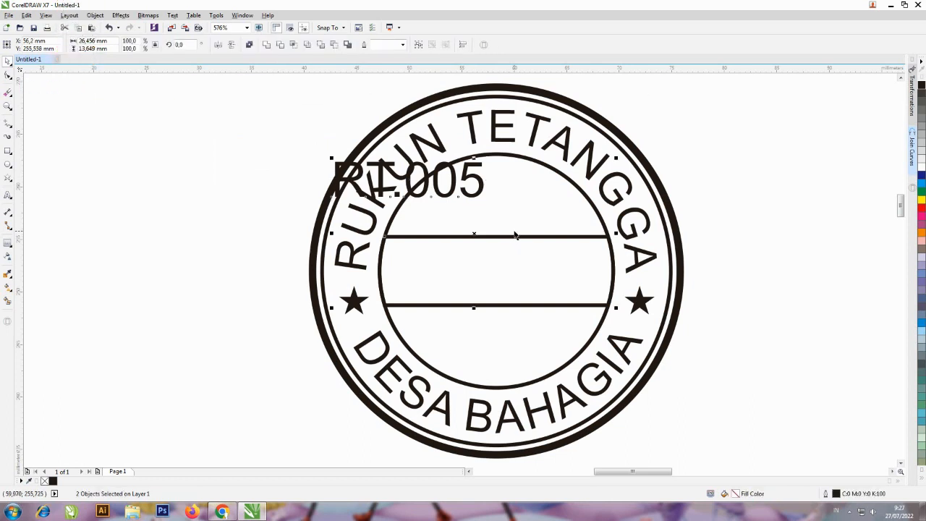
pyautogui.press('c')
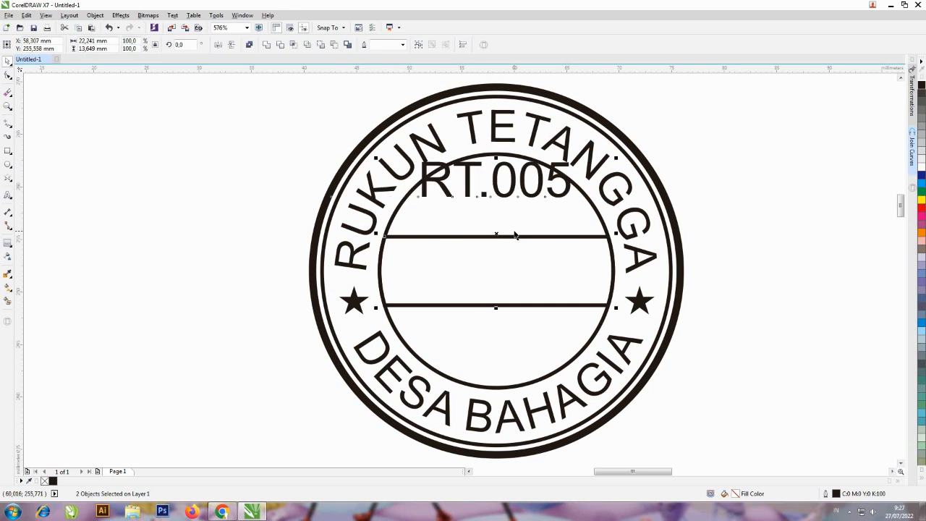
pyautogui.press('e')
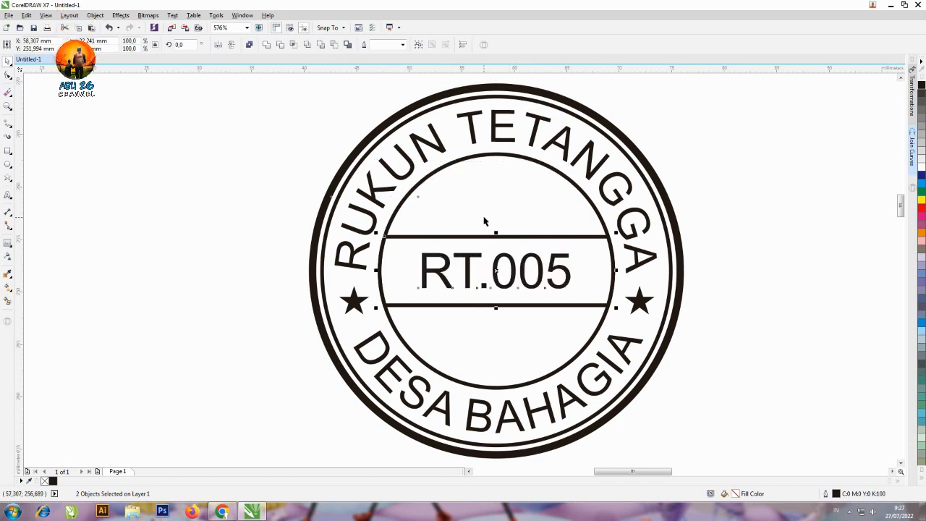
pyautogui.click(697, 154)
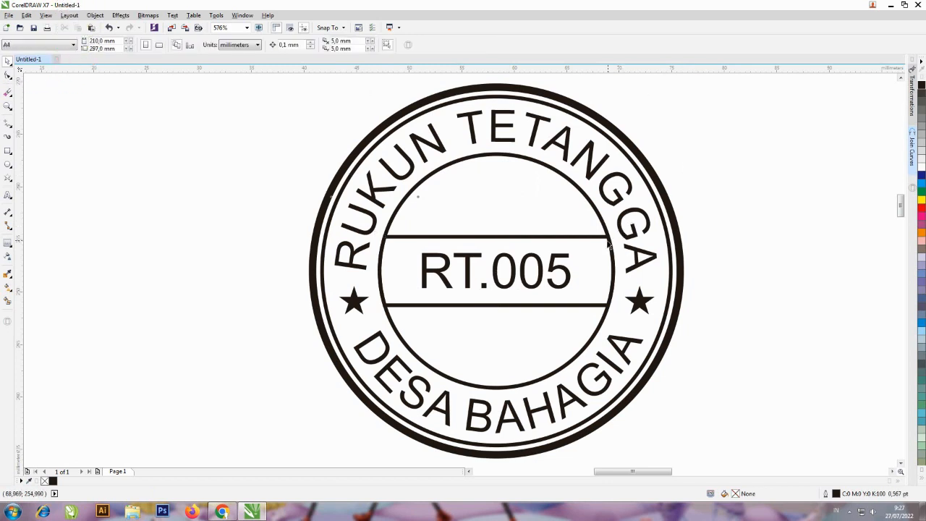
# Enlarge the RT.005 text from its centre to about 15.9 pt and make it bold
pyautogui.click(571, 266)
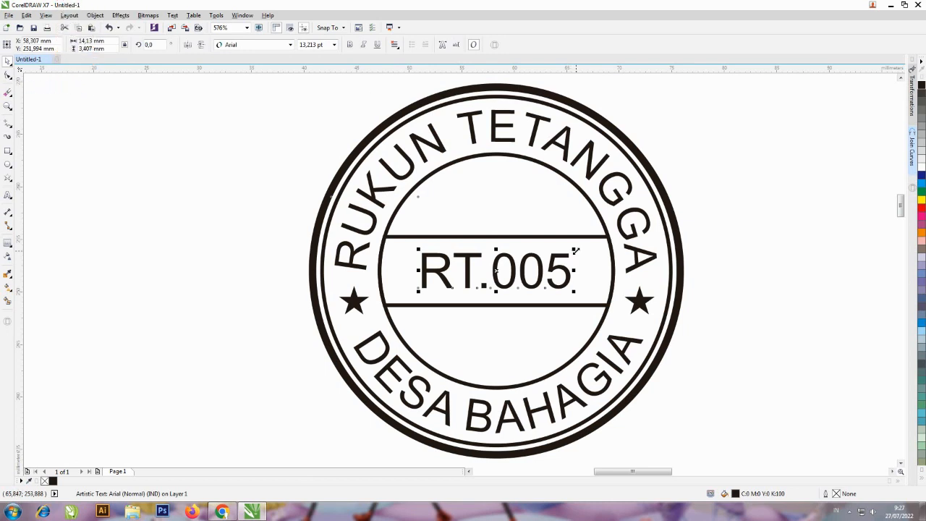
pyautogui.moveTo(575, 250); pyautogui.dragTo(593, 244)
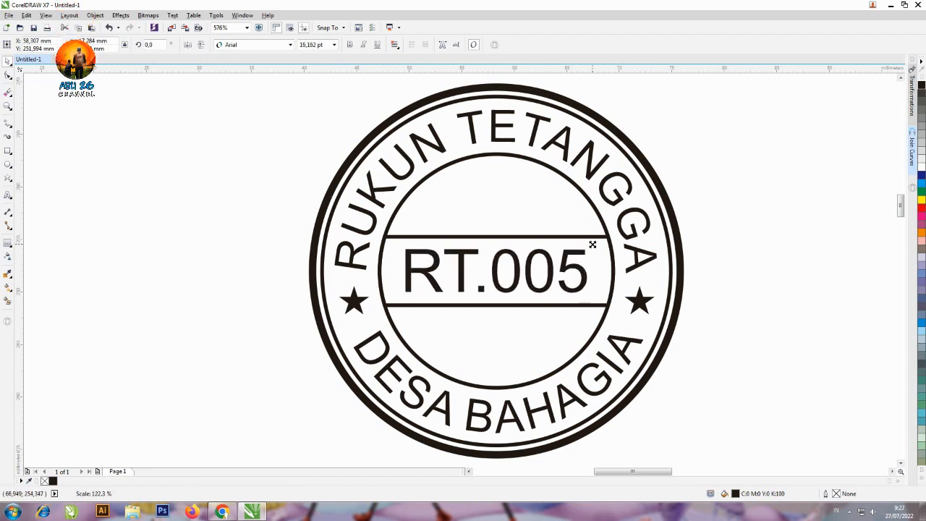
pyautogui.moveTo(592, 245); pyautogui.dragTo(591, 245)
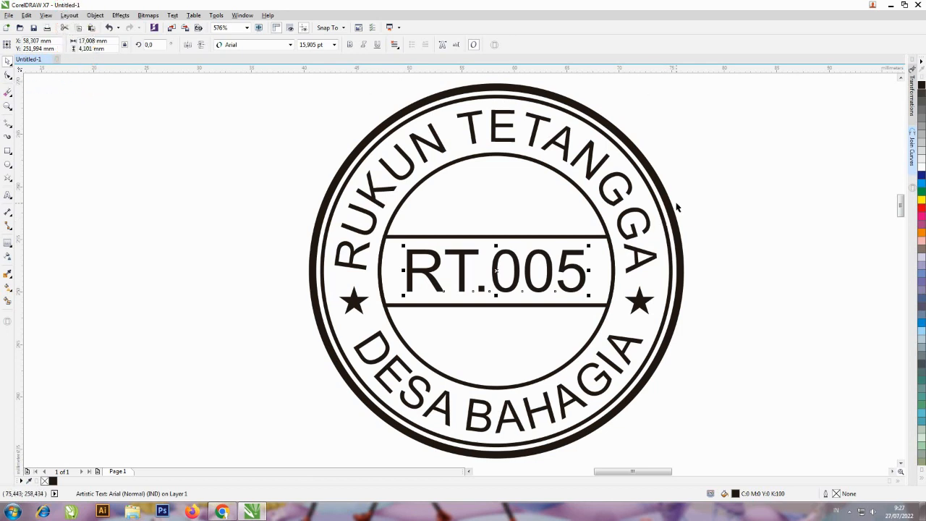
pyautogui.click(349, 45)
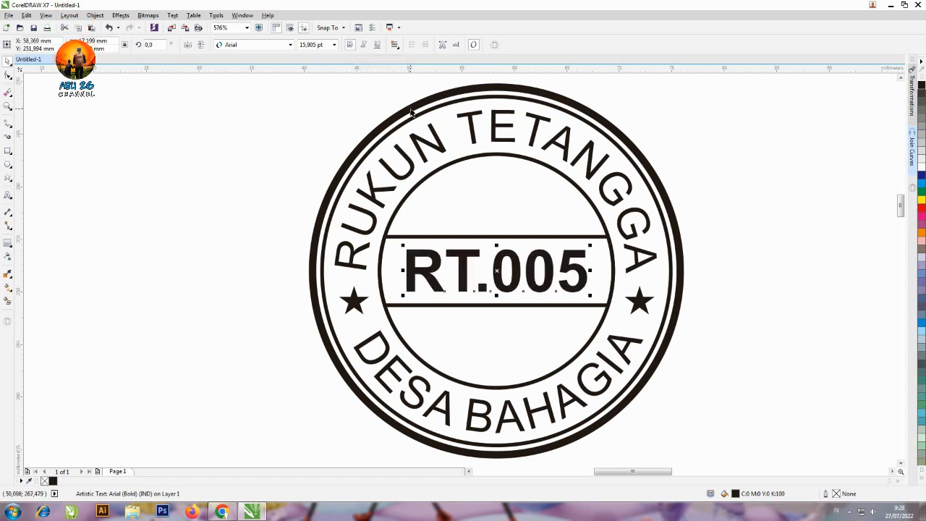
pyautogui.press('Escape')
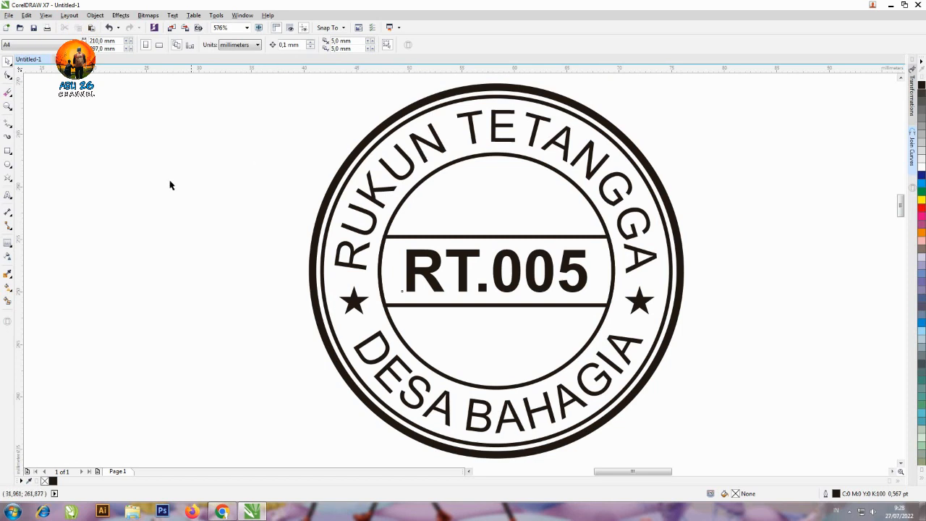
# Make both curved texts, RUKUN TETANGGA and DESA BAHAGIA, bold
pyautogui.click(8, 196)
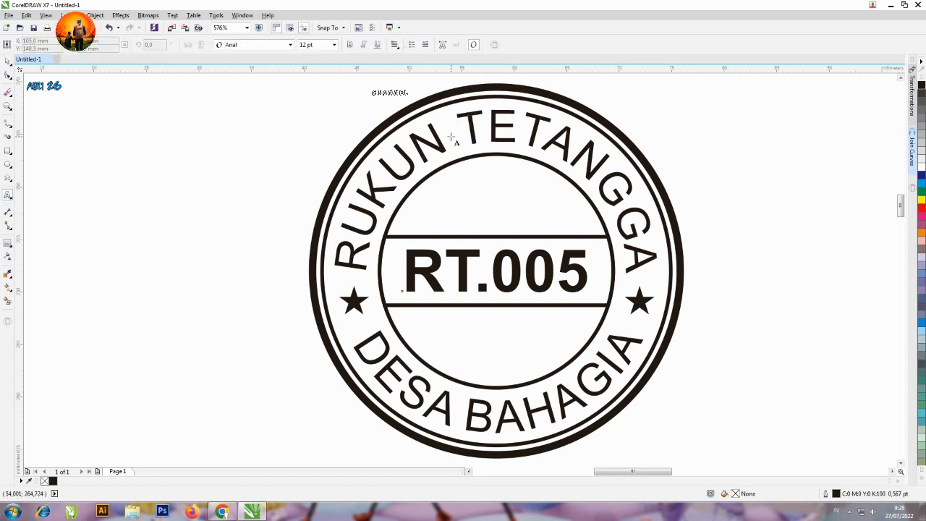
pyautogui.click(470, 124)
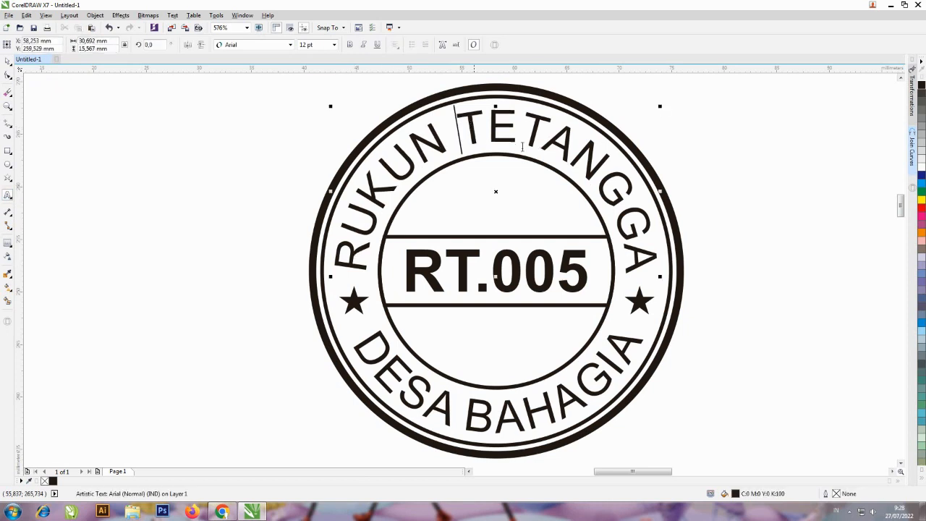
pyautogui.hotkey('ctrl', 'a')
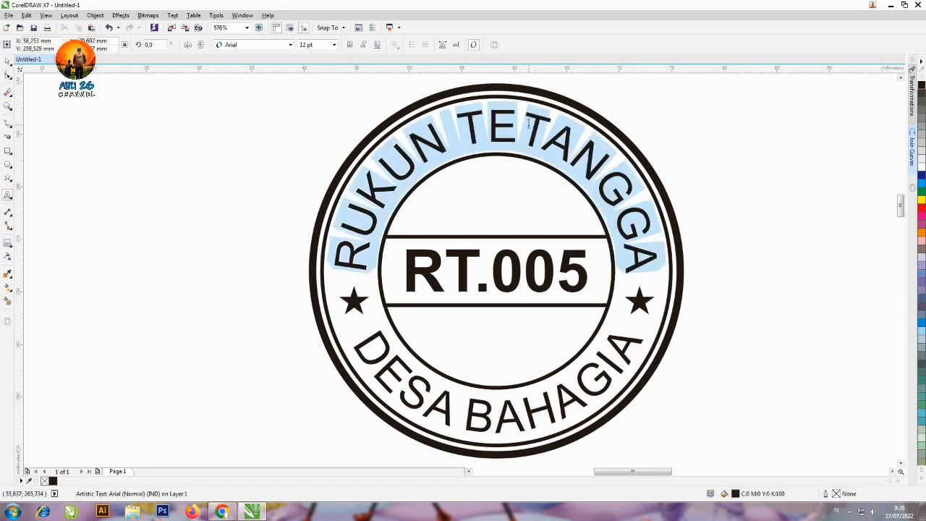
pyautogui.click(350, 45)
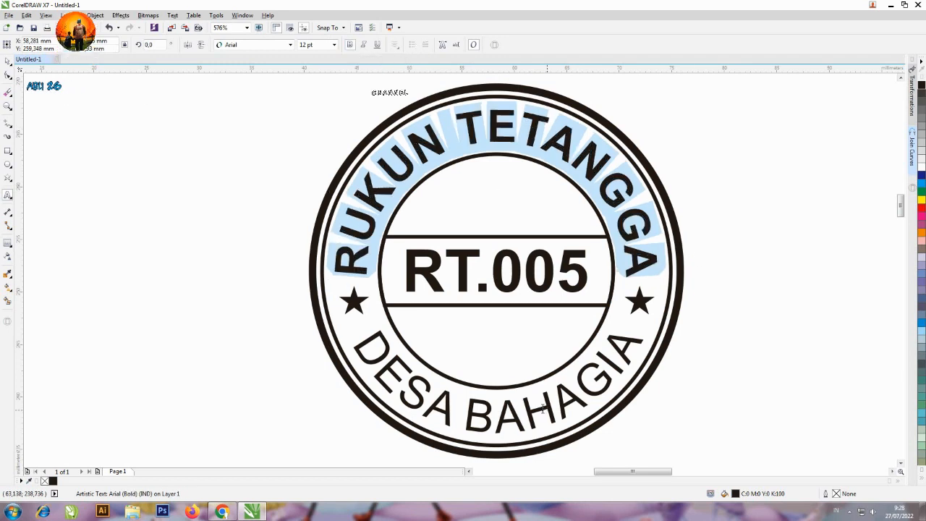
pyautogui.click(497, 421)
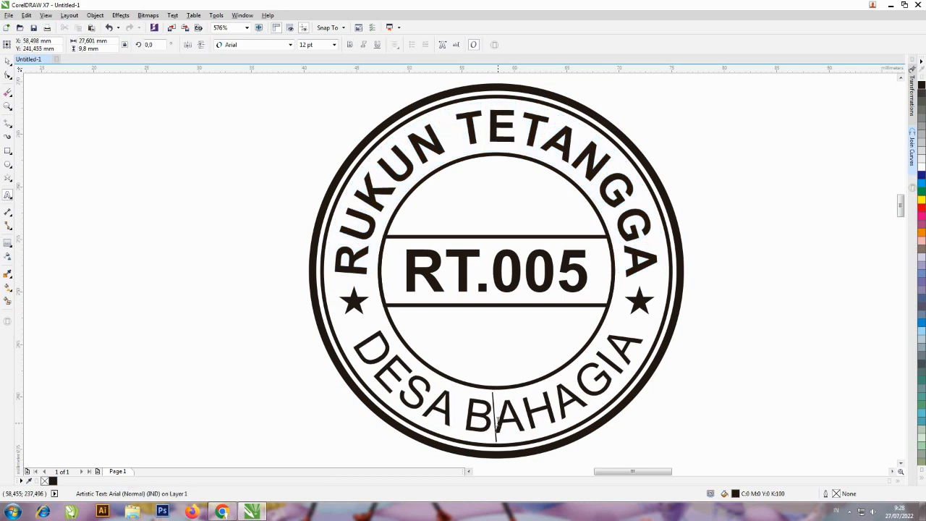
pyautogui.hotkey('ctrl', 'a')
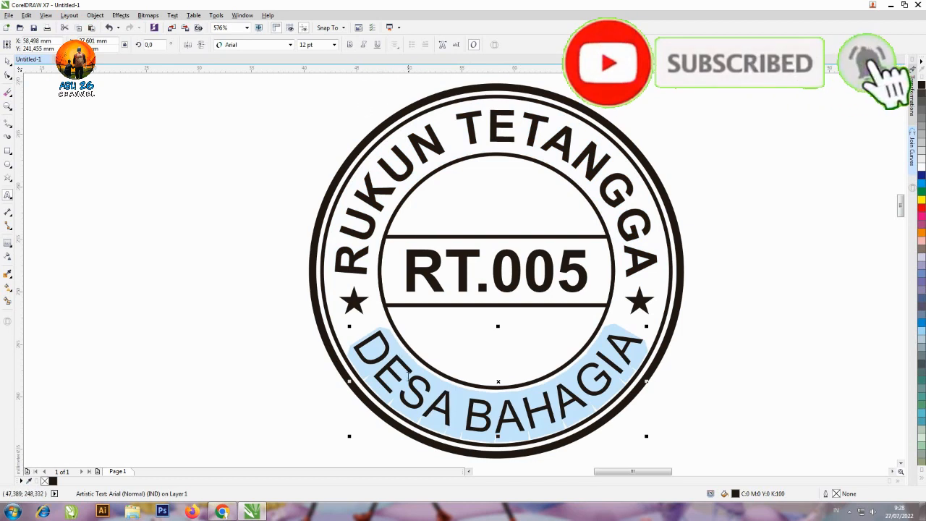
pyautogui.click(350, 45)
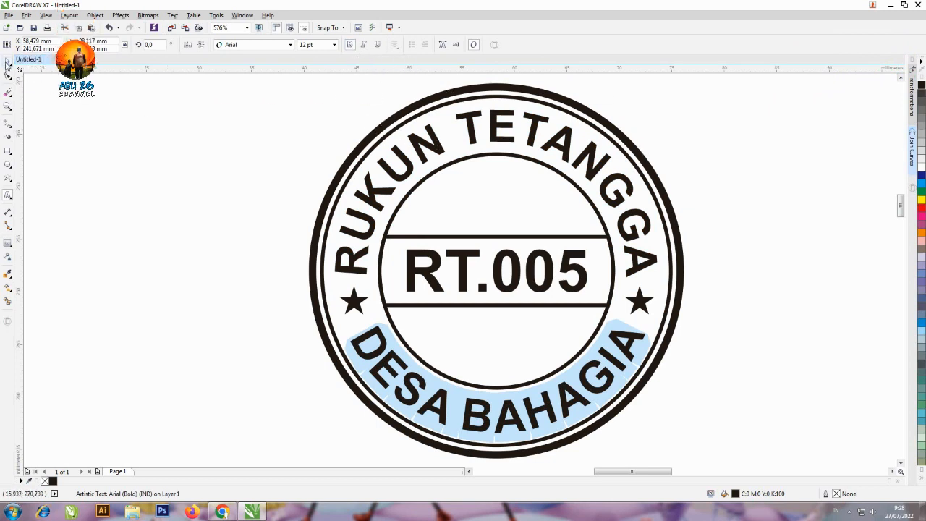
pyautogui.click(7, 63)
pyautogui.click(703, 176)
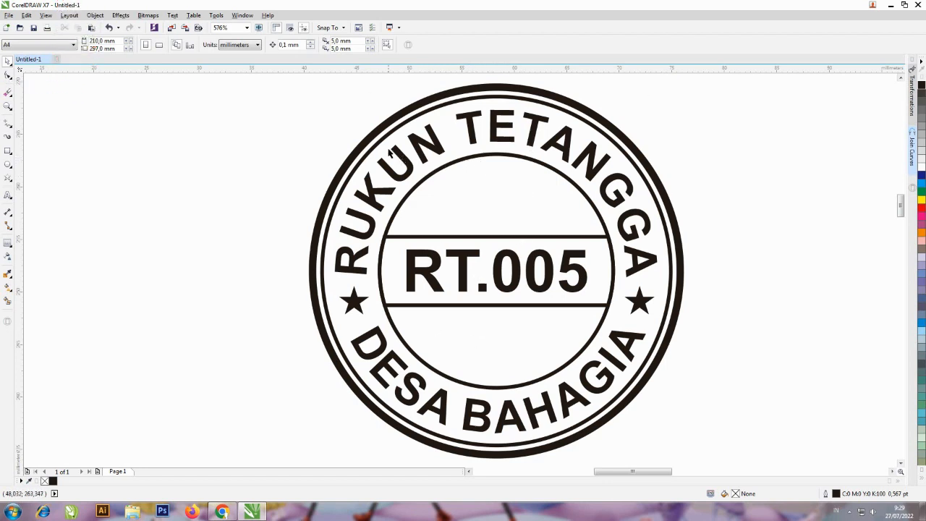
# Draw a narrow upright rectangle about 1.3 mm wide and 21.2 mm tall left of the stamp
pyautogui.click(10, 154)
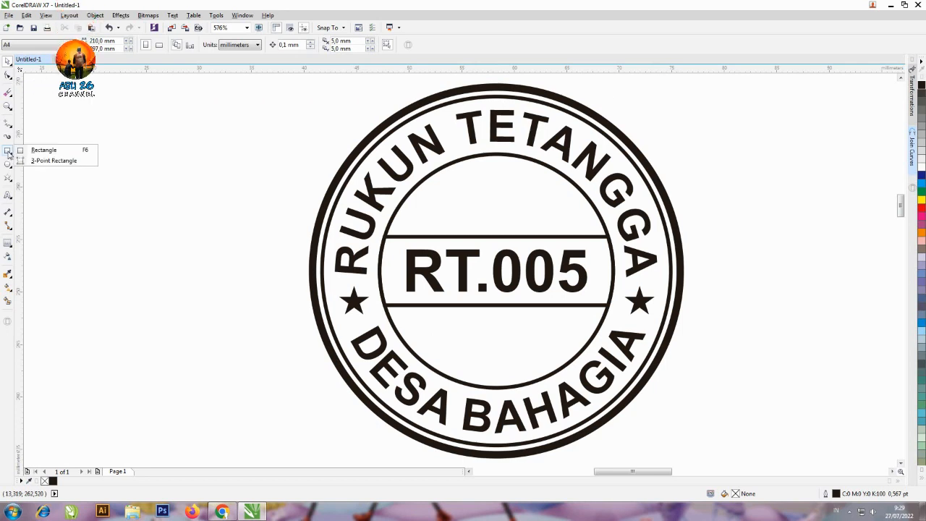
pyautogui.click(43, 149)
pyautogui.moveTo(238, 116); pyautogui.dragTo(255, 338)
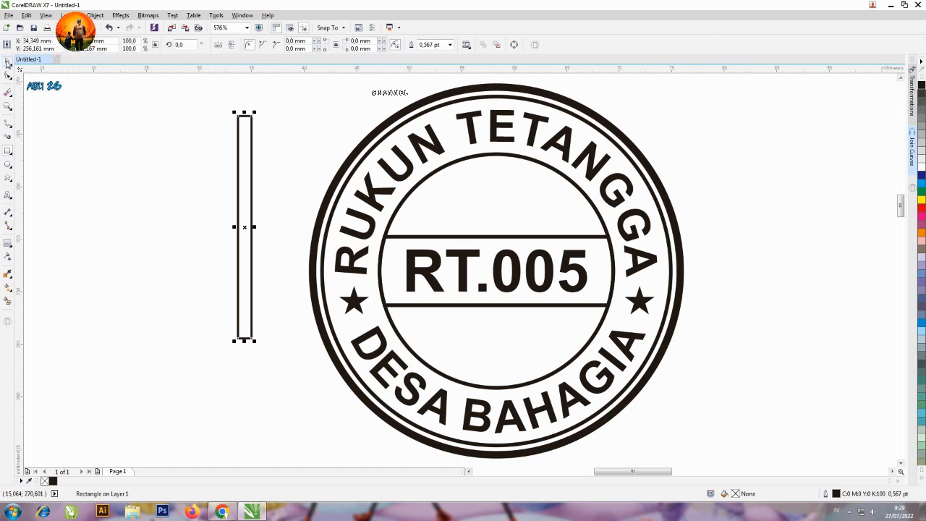
pyautogui.click(8, 63)
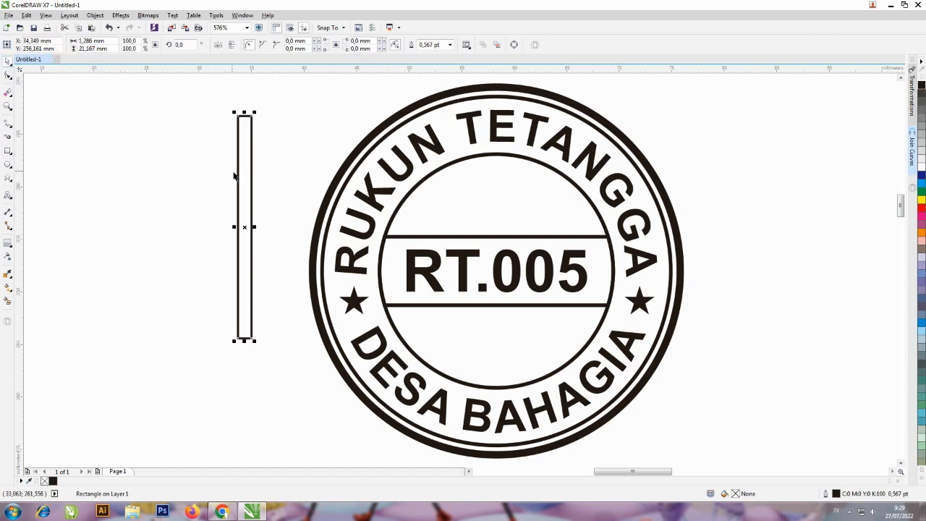
# Move the narrow rectangle over the inner circle, stretch it to about 23.3 mm tall, and centre it horizontally on the band
pyautogui.moveTo(240, 177); pyautogui.dragTo(495, 211)
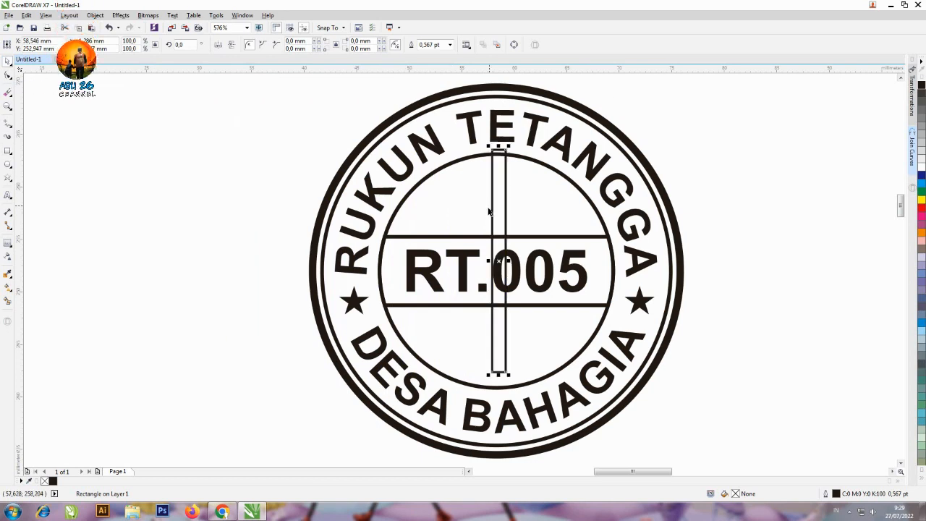
pyautogui.moveTo(499, 374); pyautogui.dragTo(502, 394)
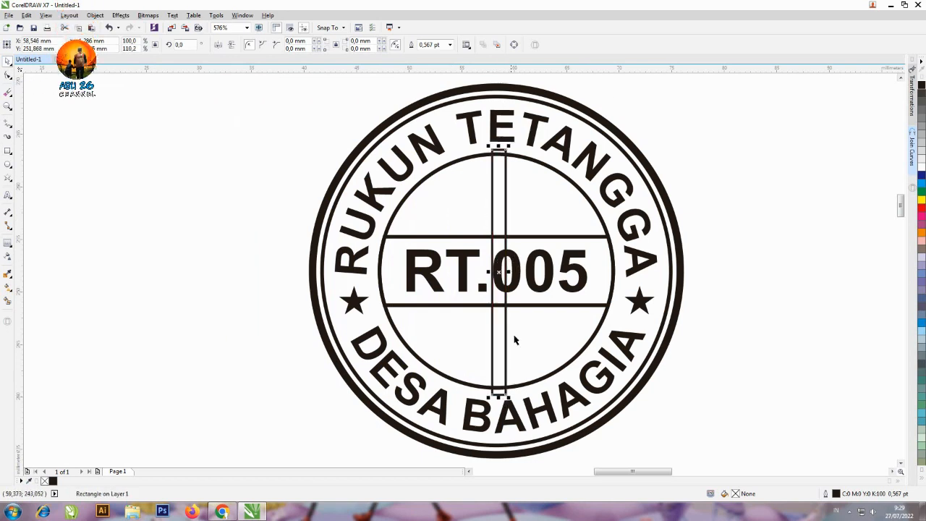
pyautogui.keyDown('shift'); pyautogui.click(571, 237); pyautogui.keyUp('shift')
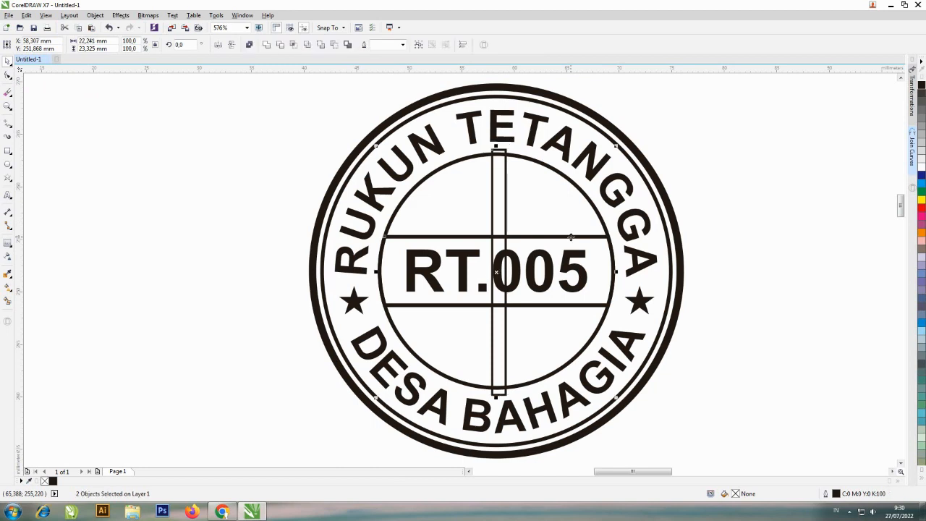
pyautogui.press('c')
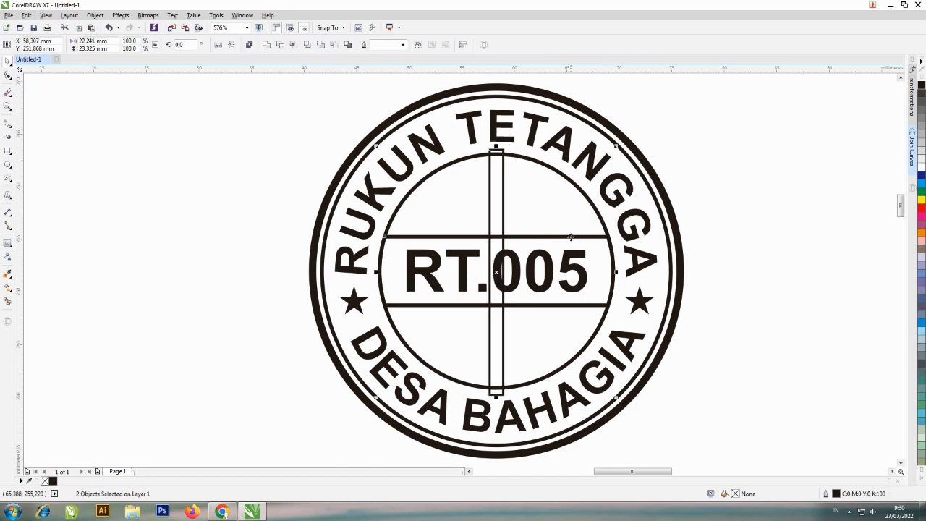
# Fill the narrow upright rectangle at the stamp's centre with solid black
pyautogui.click(701, 123)
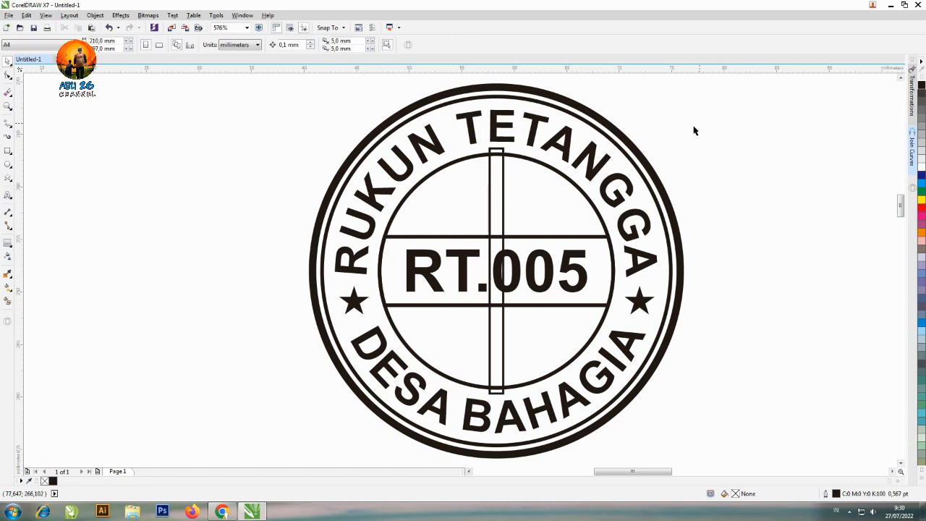
pyautogui.click(504, 174)
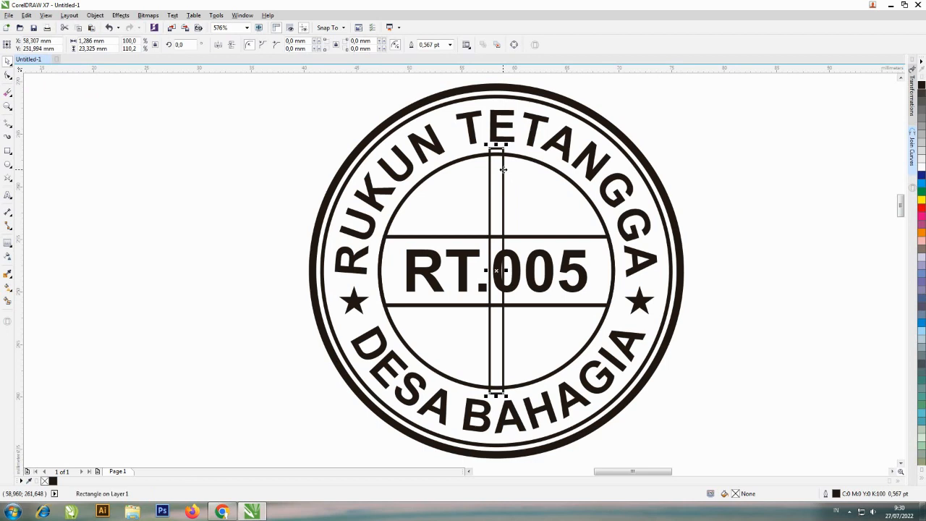
pyautogui.click(921, 86)
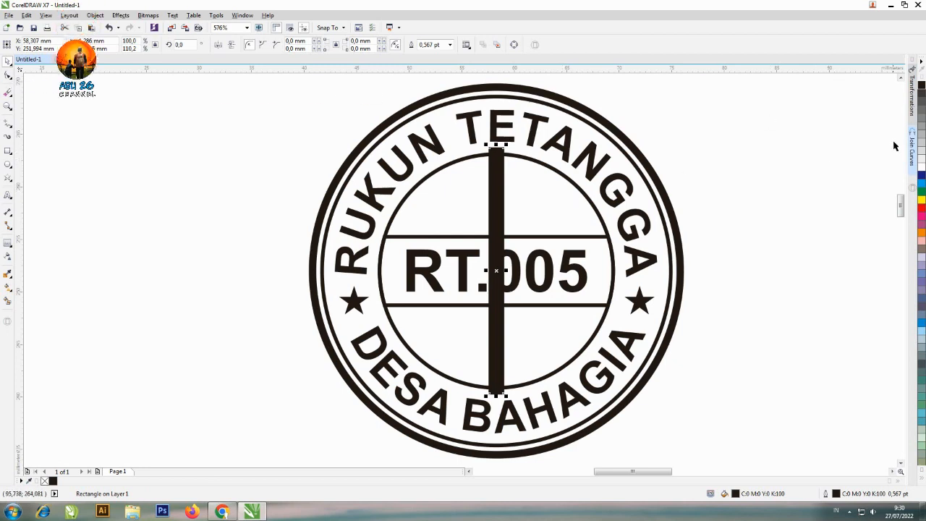
# Place one copy of the black bar to its right with a relative position offset of 3 mm horizontally and 0 mm vertically
pyautogui.click(913, 88)
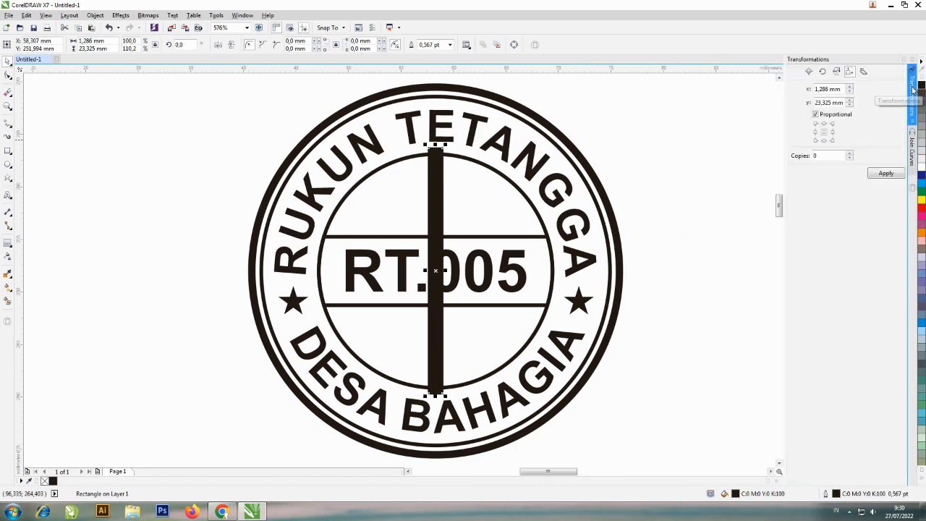
pyautogui.click(810, 73)
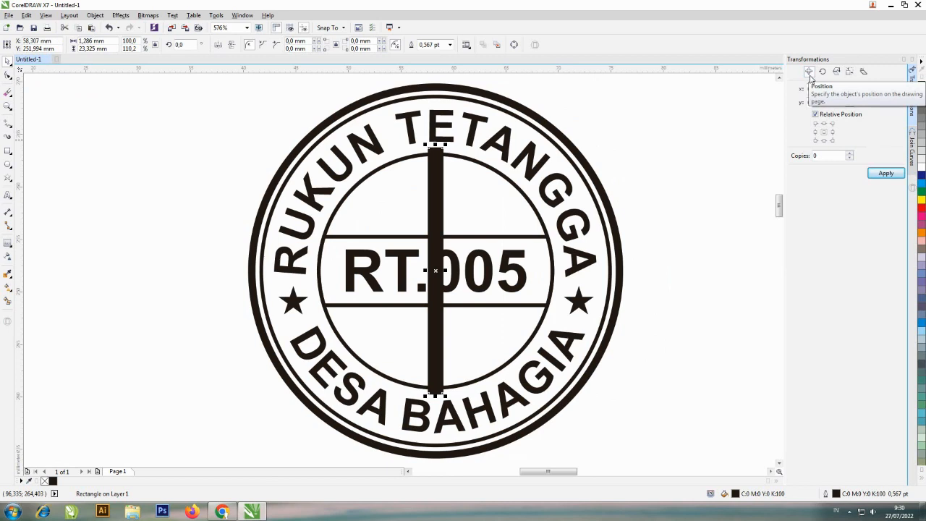
pyautogui.click(832, 137)
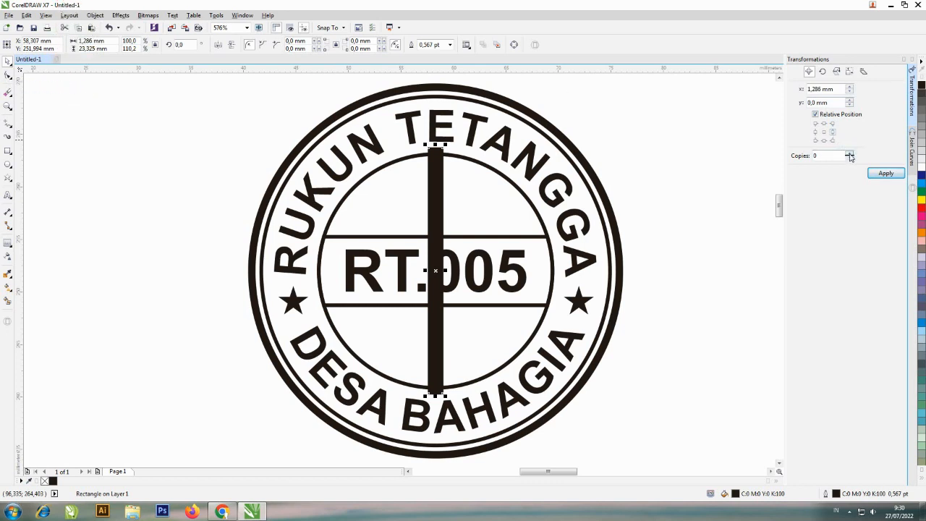
pyautogui.click(849, 155)
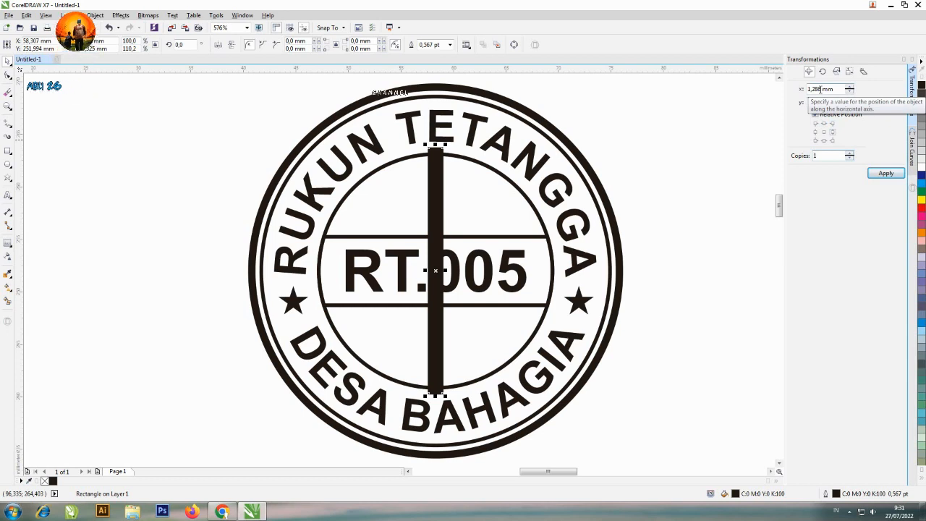
pyautogui.doubleClick(818, 89)
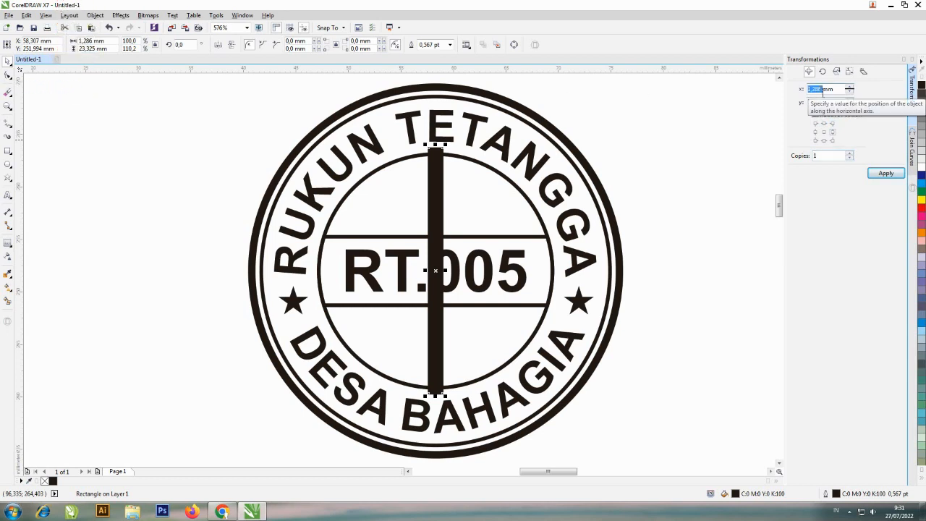
pyautogui.write('3')
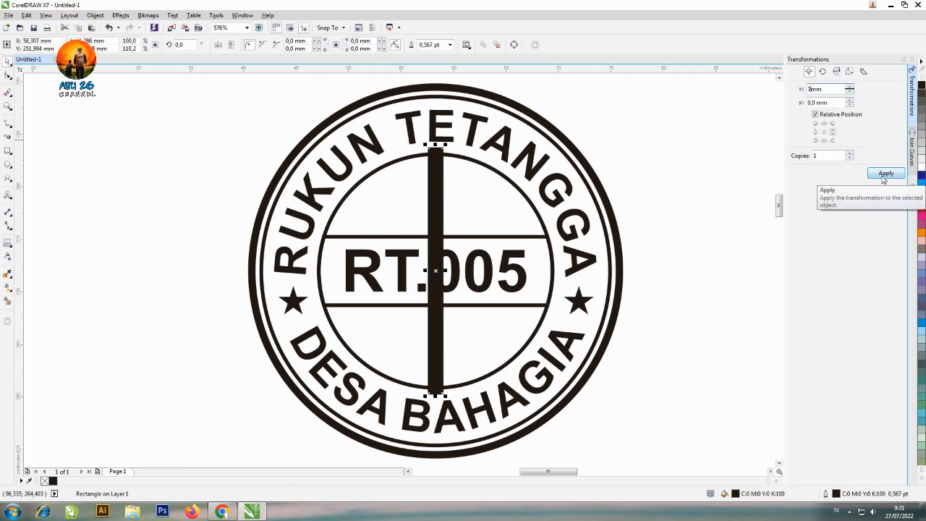
pyautogui.click(883, 174)
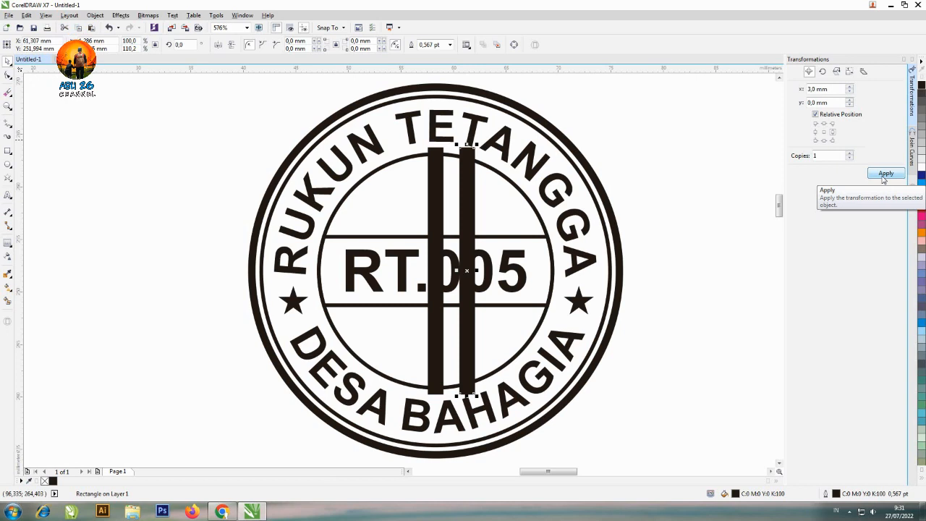
# Repeat the 3 mm copy rightwards until eight evenly spaced bars stand in a row, deleting the surplus one
pyautogui.click(883, 177)
pyautogui.click(883, 177)
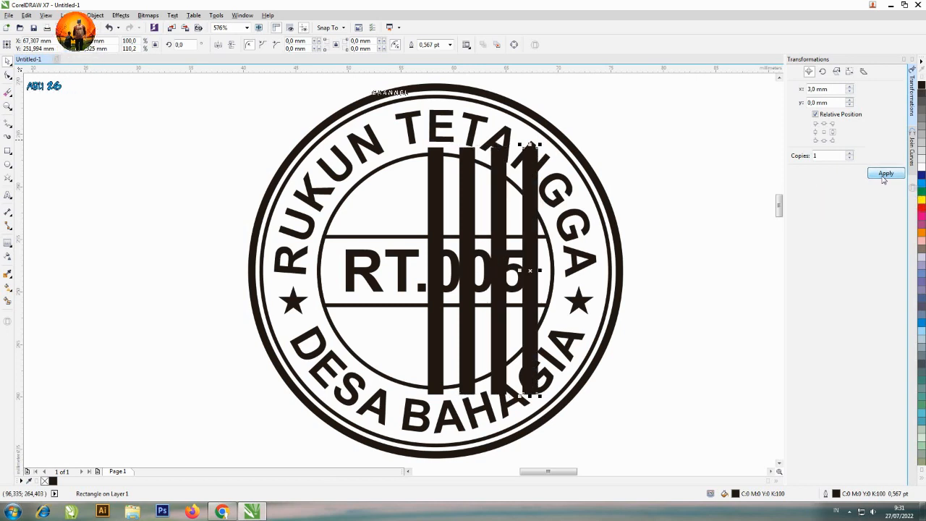
pyautogui.click(882, 177)
pyautogui.click(883, 177)
pyautogui.click(883, 177)
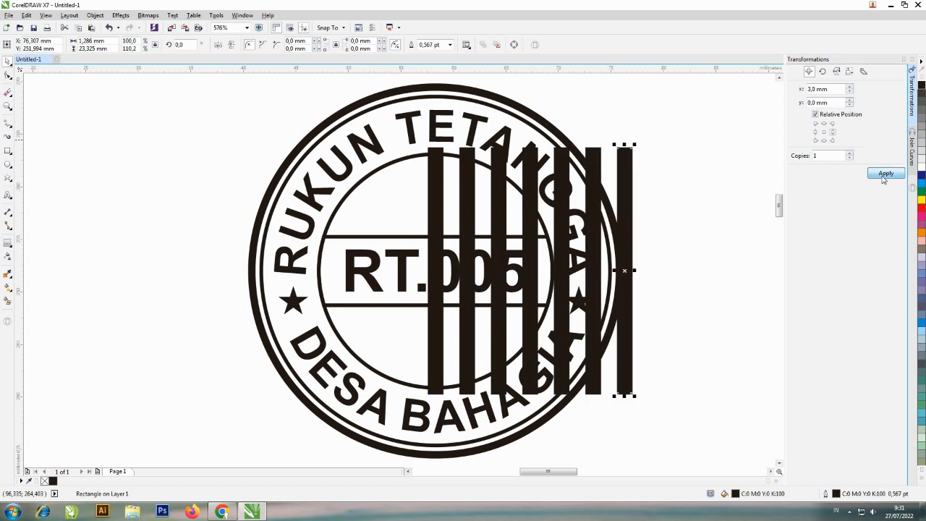
pyautogui.click(883, 177)
pyautogui.click(883, 177)
pyautogui.press('Delete')
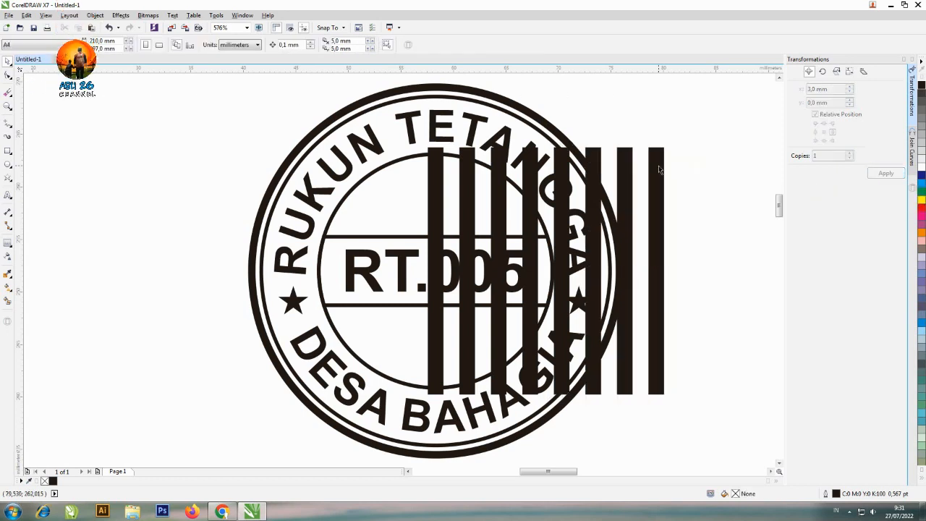
# Select all eight black bars and group them
pyautogui.click(658, 170)
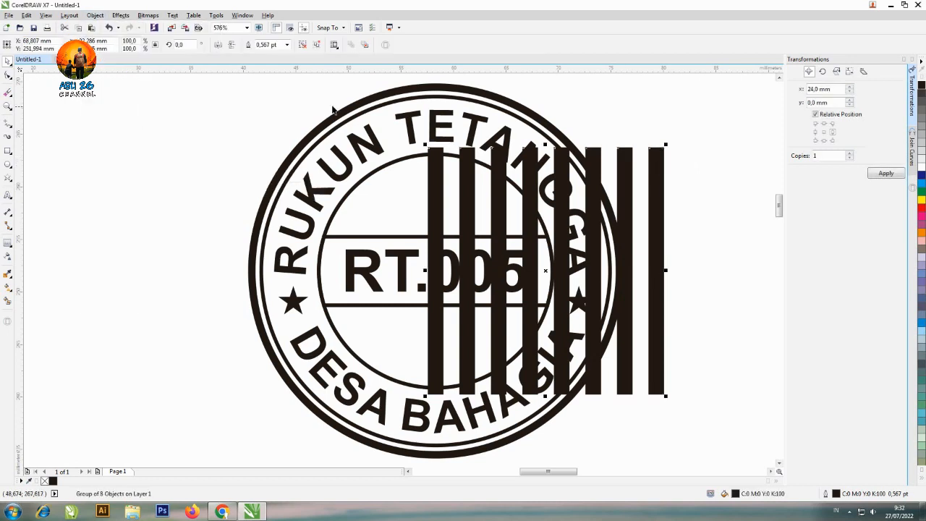
pyautogui.hotkey('ctrl', 'z')
pyautogui.click(95, 15)
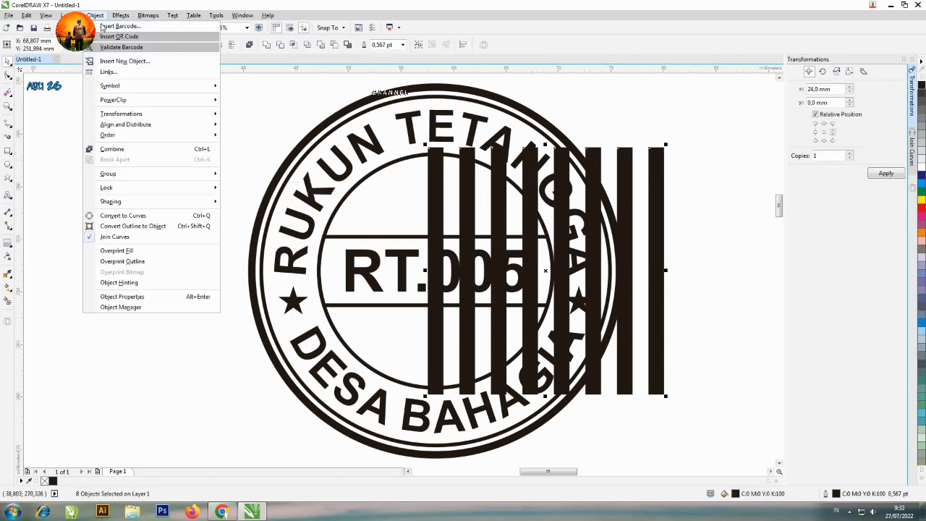
pyautogui.moveTo(143, 178)
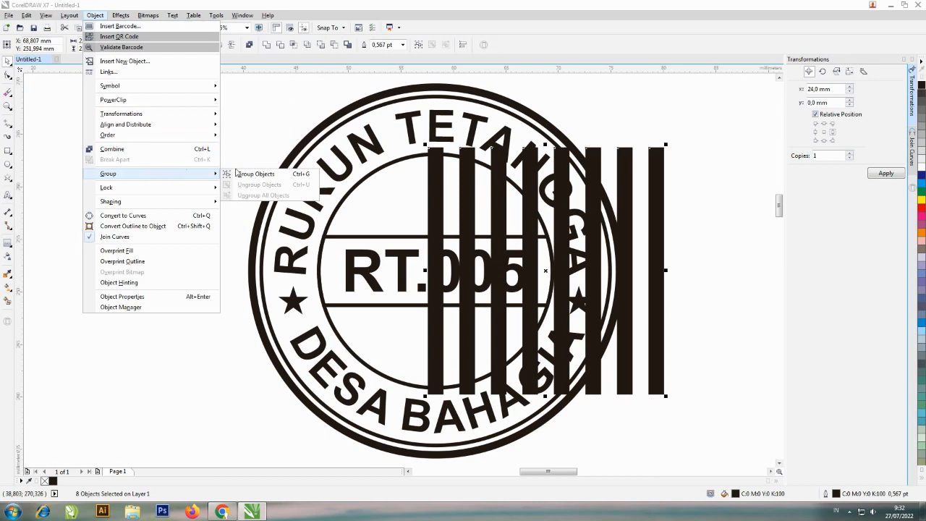
pyautogui.click(256, 174)
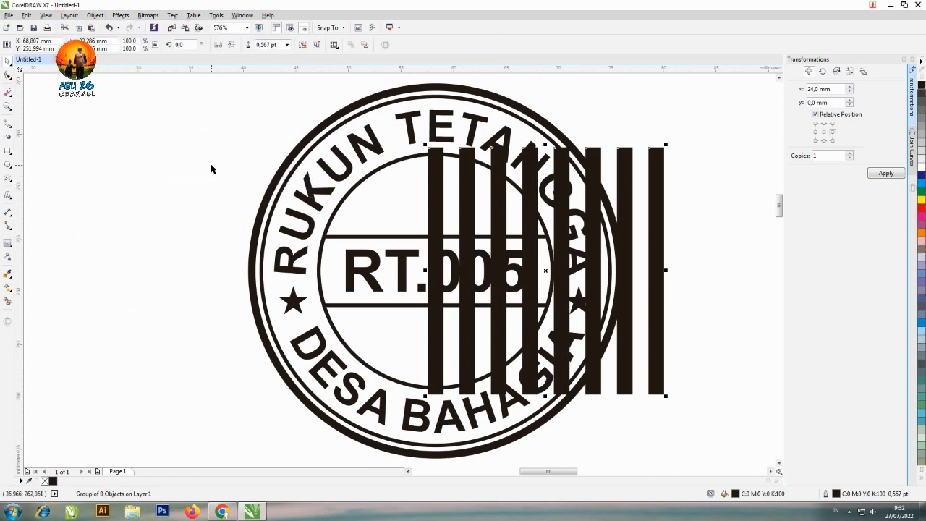
pyautogui.hotkey('ctrl', 'u')
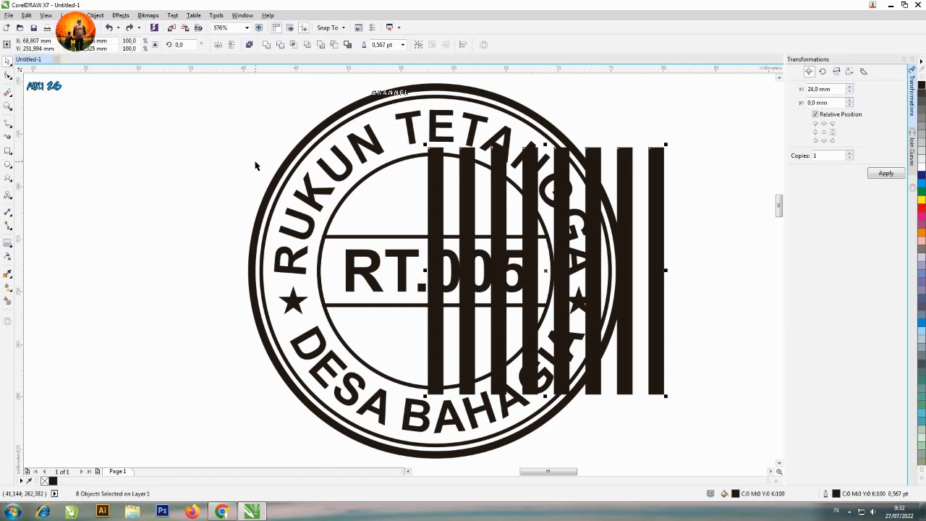
pyautogui.hotkey('ctrl', 'g')
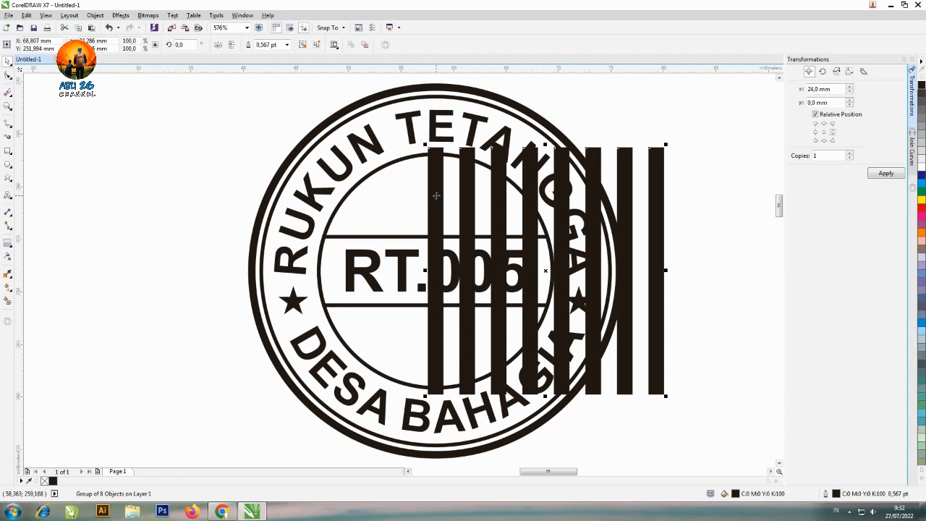
# Centre the bar group horizontally on the inner circle's band and narrow it symmetrically to about 18.7 mm wide
pyautogui.keyDown('shift'); pyautogui.click(352, 237); pyautogui.keyUp('shift')
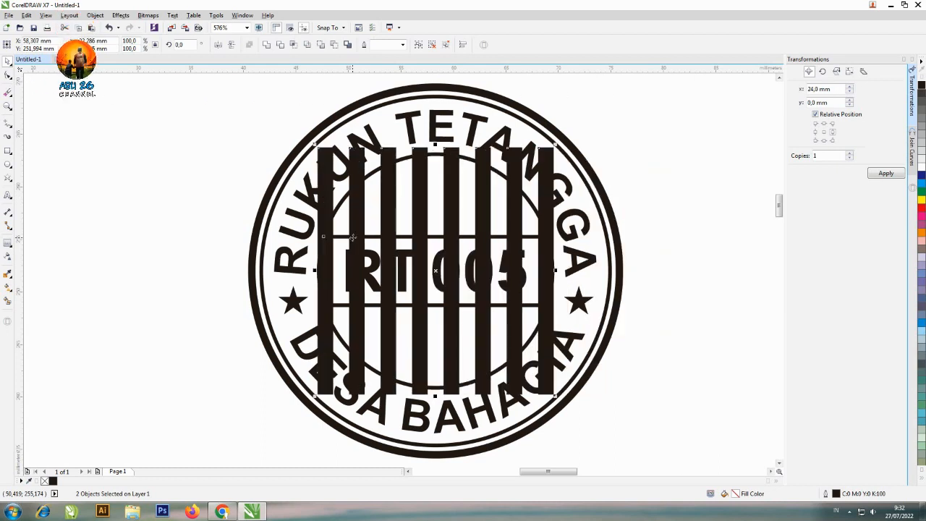
pyautogui.click(636, 136)
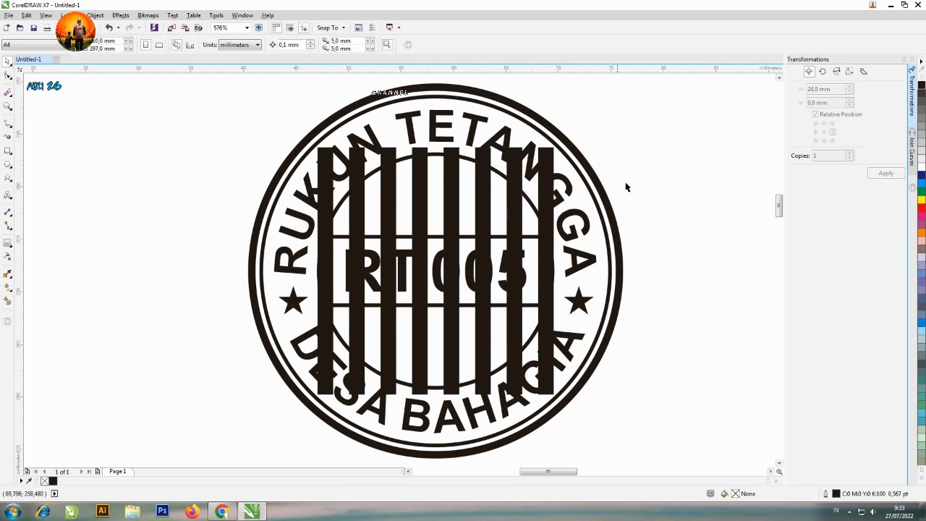
pyautogui.click(549, 196)
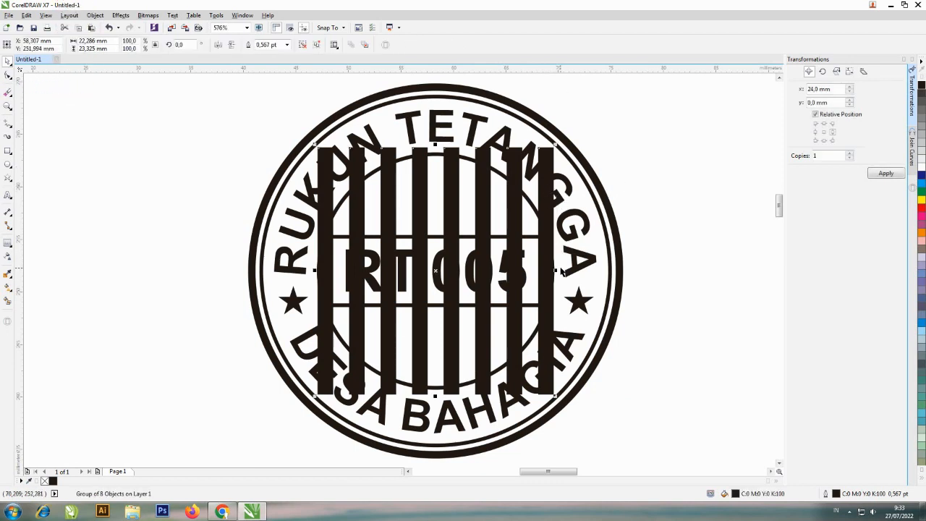
pyautogui.moveTo(554, 271); pyautogui.dragTo(539, 271)
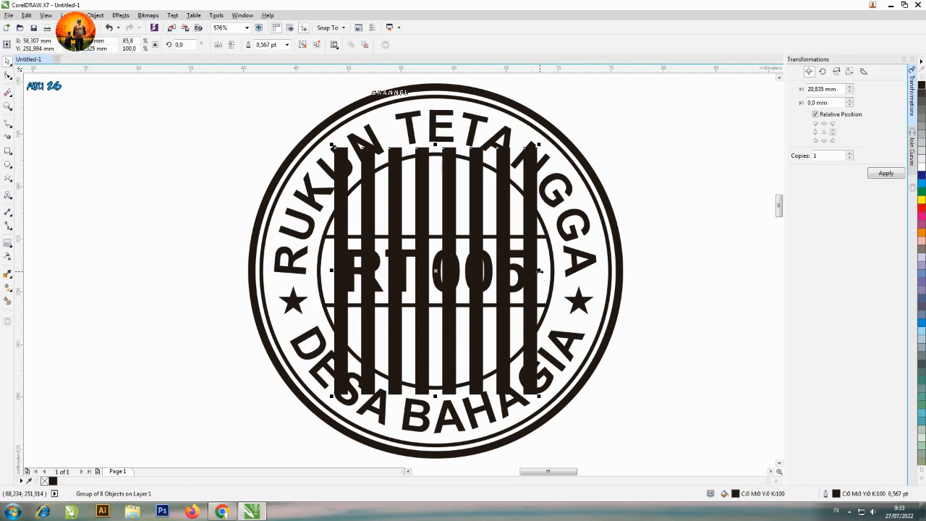
pyautogui.moveTo(539, 272); pyautogui.dragTo(536, 272)
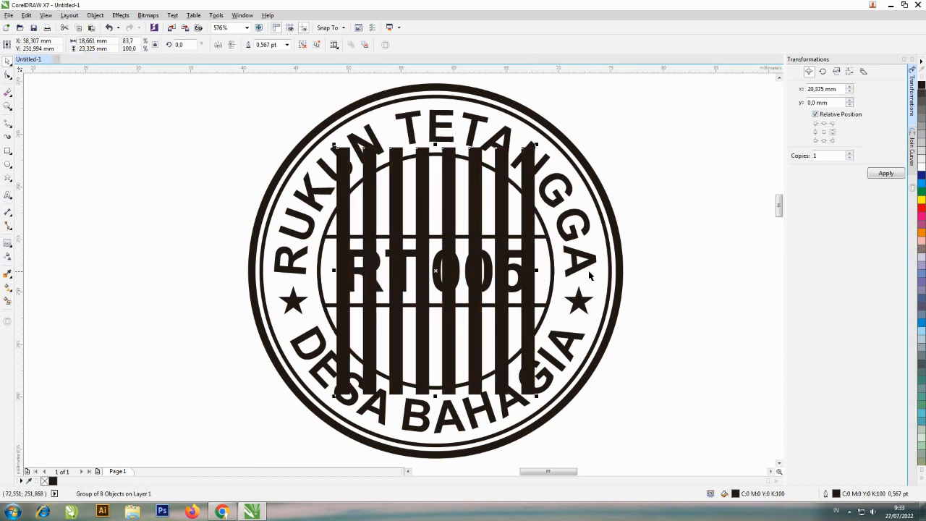
pyautogui.click(639, 159)
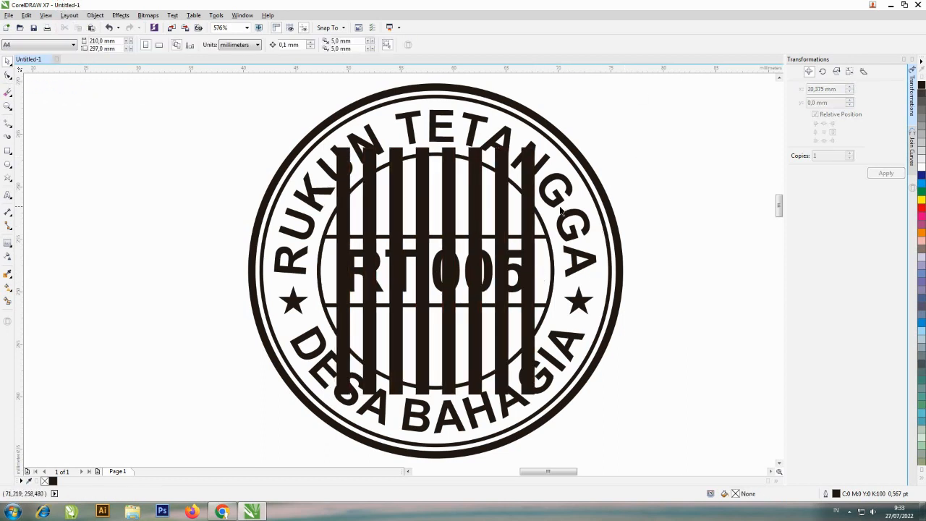
# Intersect the bar group with the inner circle and delete the original bars that extend past the circle
pyautogui.click(546, 227)
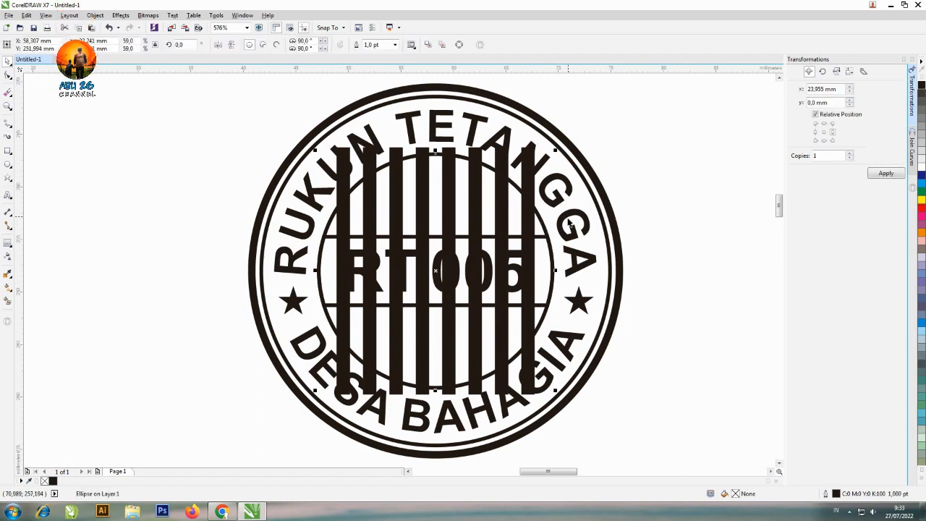
pyautogui.keyDown('shift'); pyautogui.click(531, 189); pyautogui.keyUp('shift')
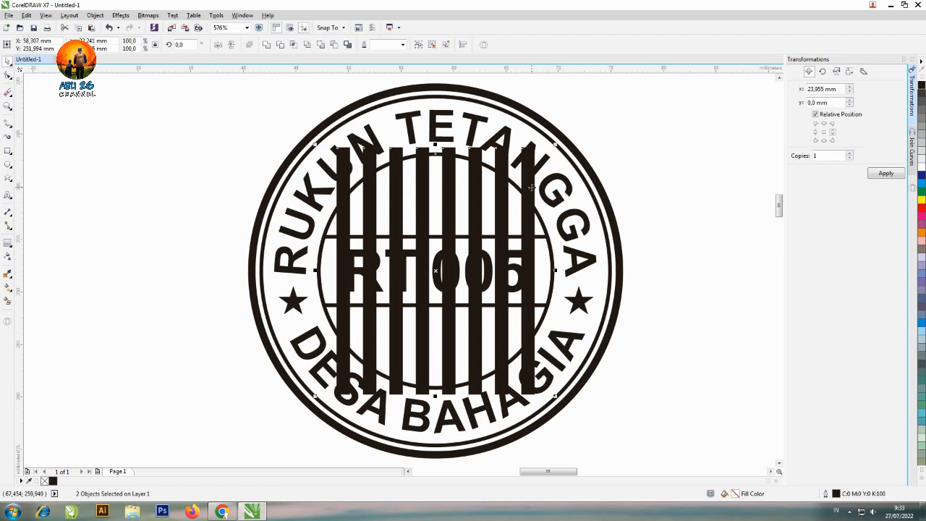
pyautogui.click(294, 46)
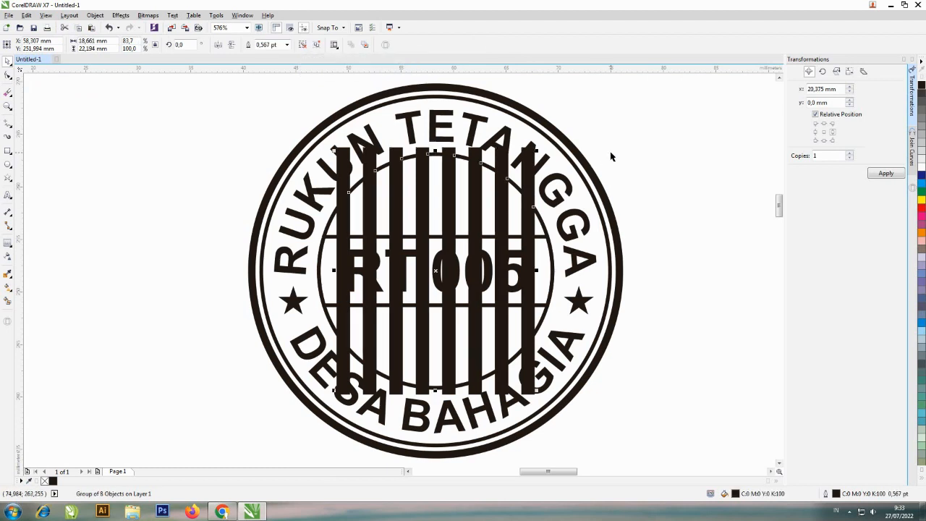
pyautogui.click(651, 141)
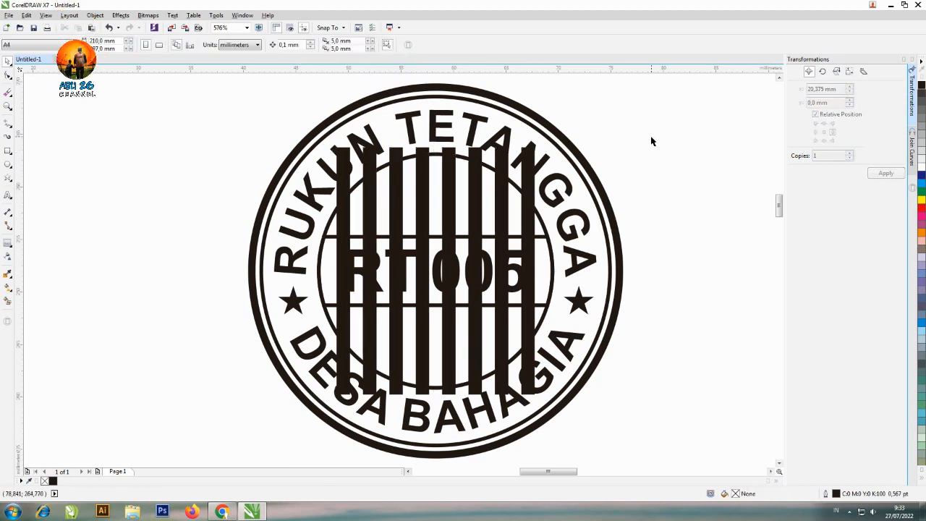
pyautogui.click(502, 160)
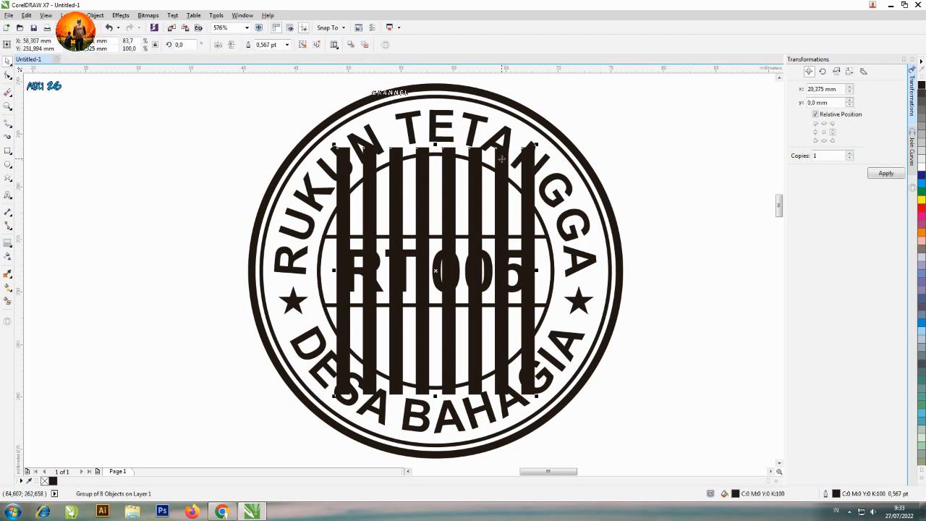
pyautogui.press('Escape')
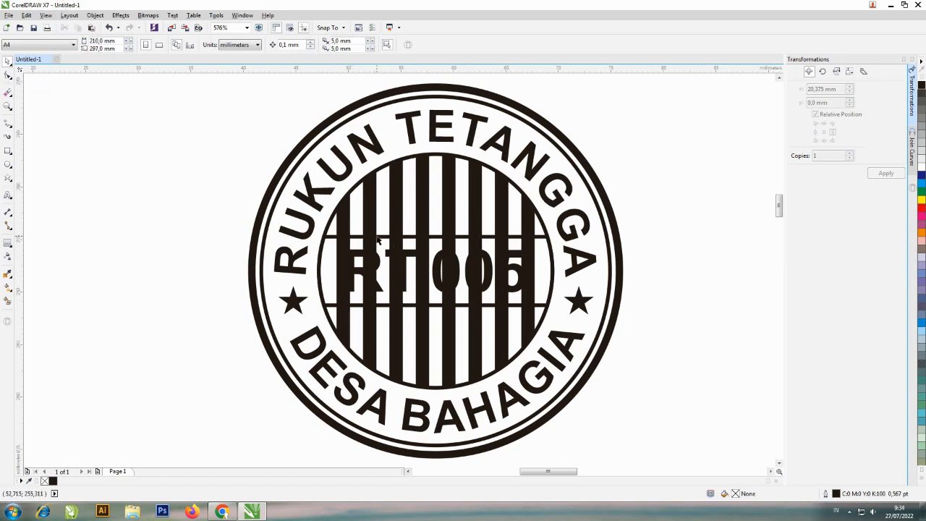
# Send the trimmed bar group to the back of the page
pyautogui.click(372, 214)
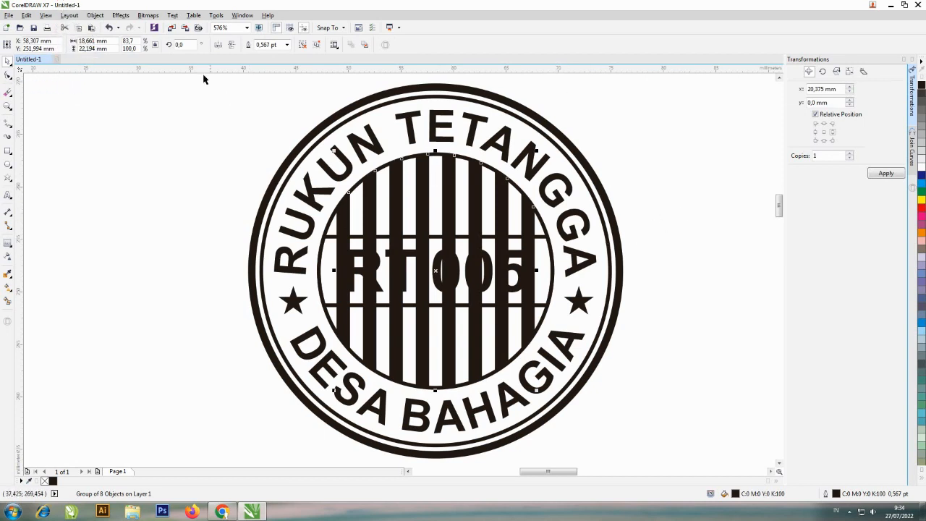
pyautogui.click(95, 15)
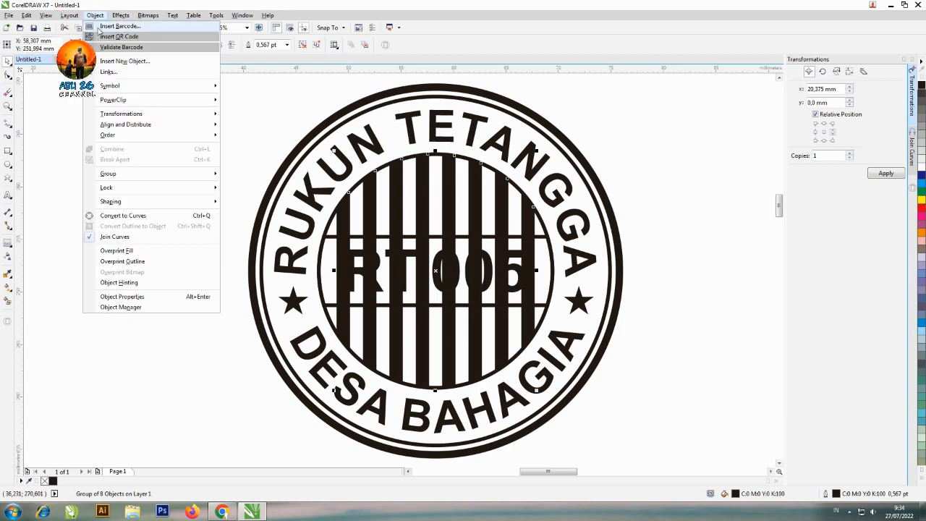
pyautogui.moveTo(128, 138)
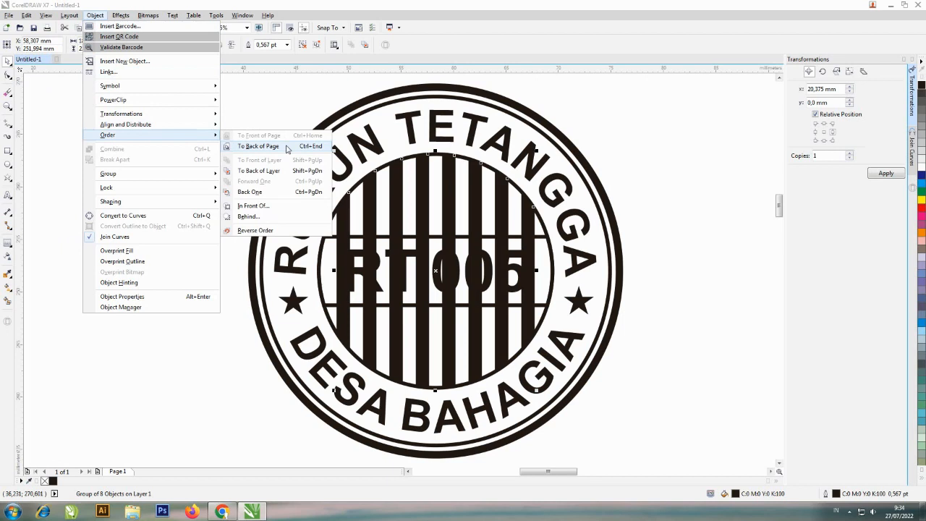
pyautogui.click(286, 148)
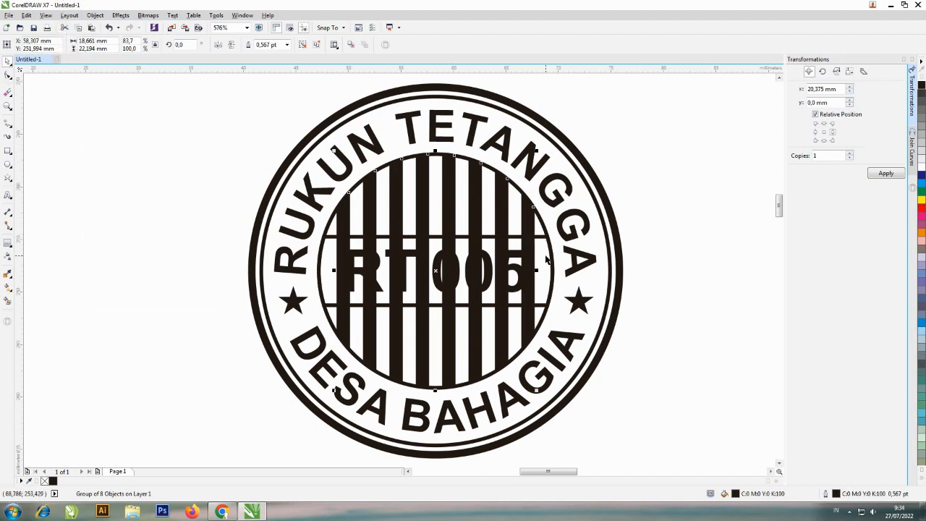
# Try a white fill on the centre band behind RT.005 and undo the last two changes
pyautogui.click(680, 233)
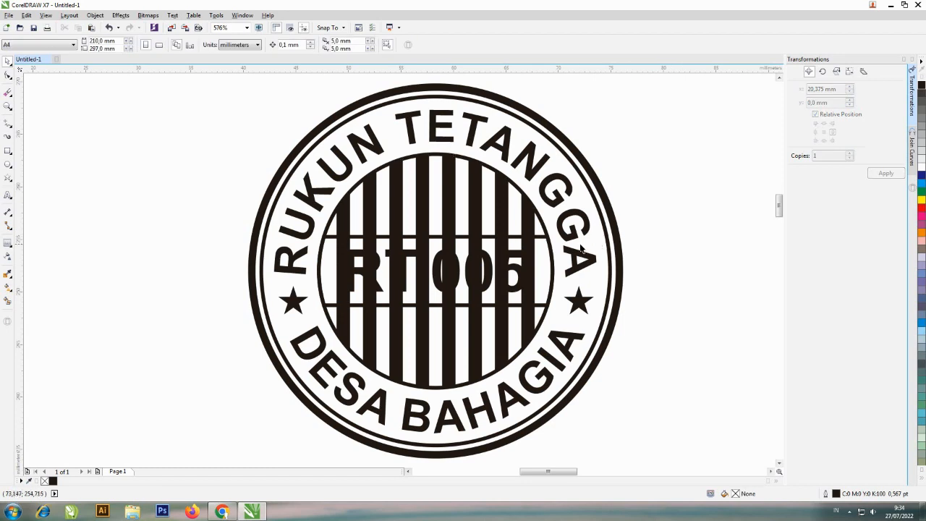
pyautogui.click(544, 238)
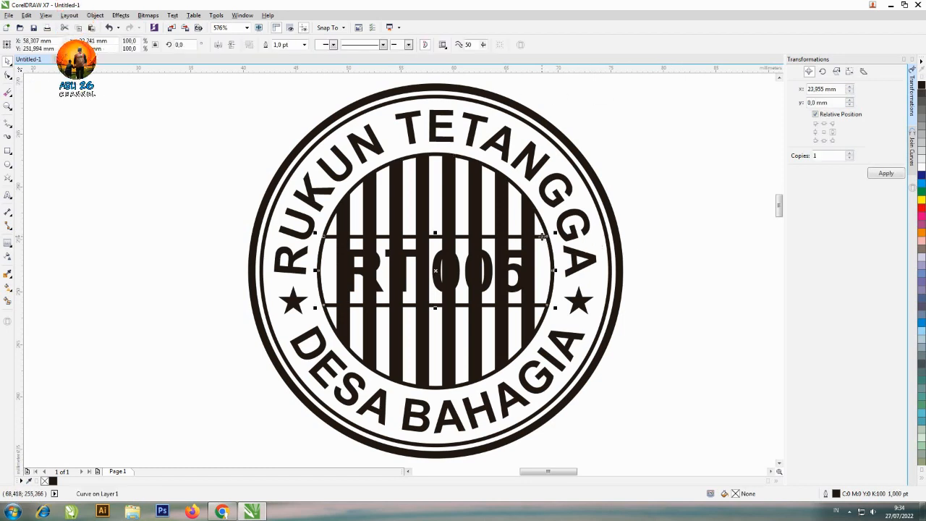
pyautogui.click(921, 169)
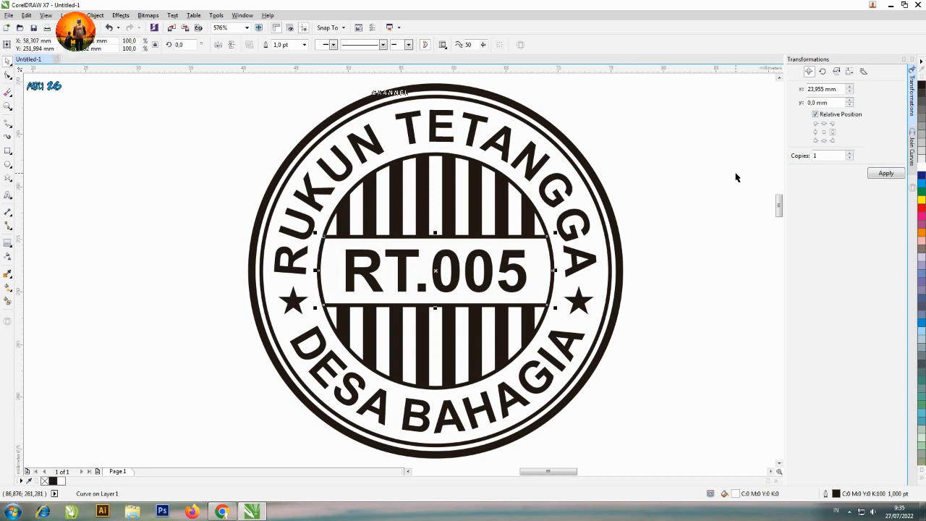
pyautogui.click(646, 160)
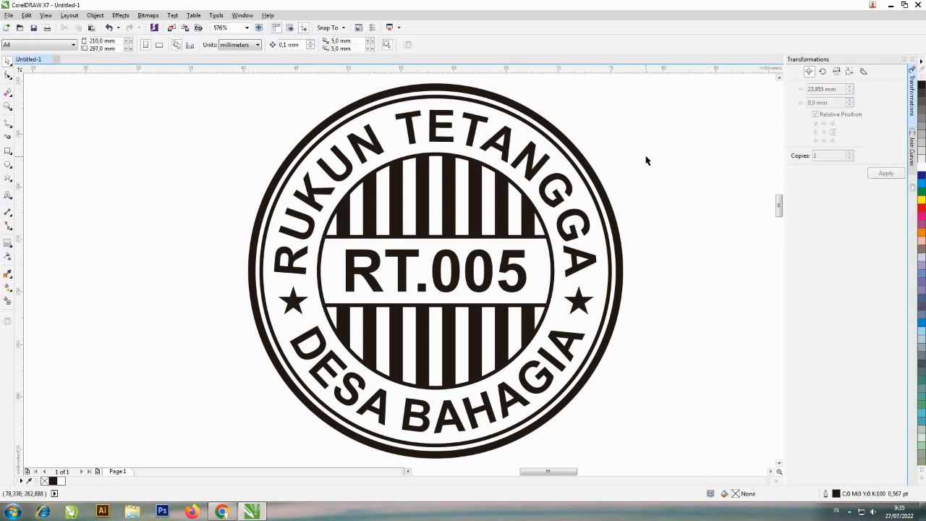
pyautogui.hotkey('ctrl', 'z')
pyautogui.hotkey('ctrl', 'z')
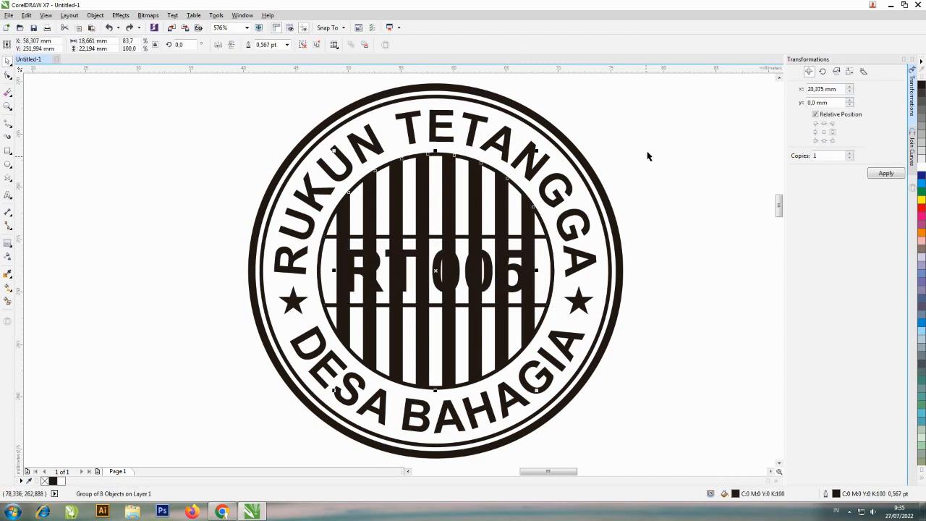
# Reselect the trimmed bar group and send it behind all other stamp elements
pyautogui.click(646, 153)
pyautogui.click(481, 189)
pyautogui.hotkey('shift', 'pagedown')
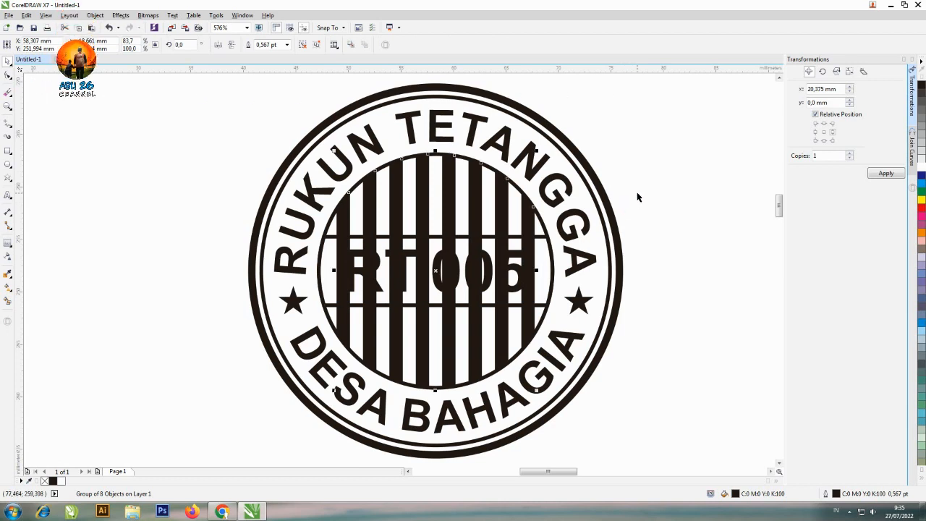
pyautogui.click(641, 201)
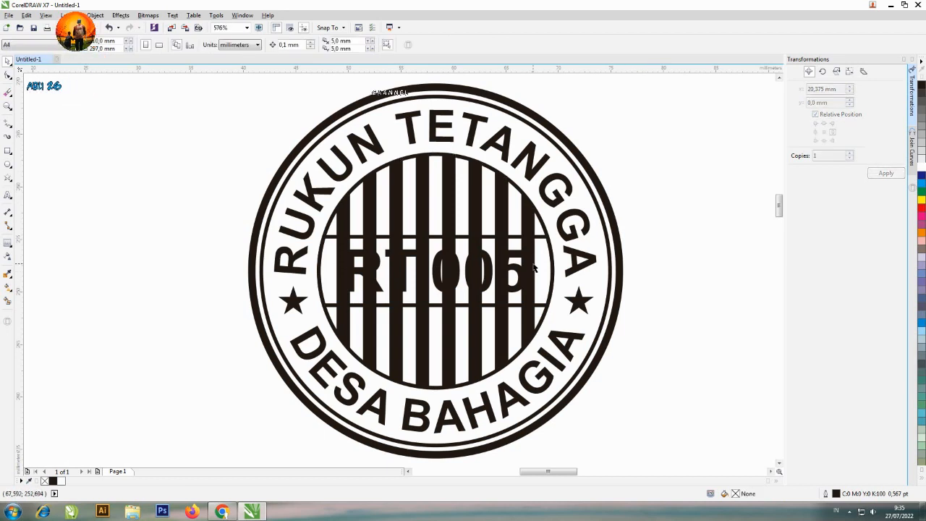
# Fill the centre band behind the RT.005 text with white
pyautogui.click(539, 236)
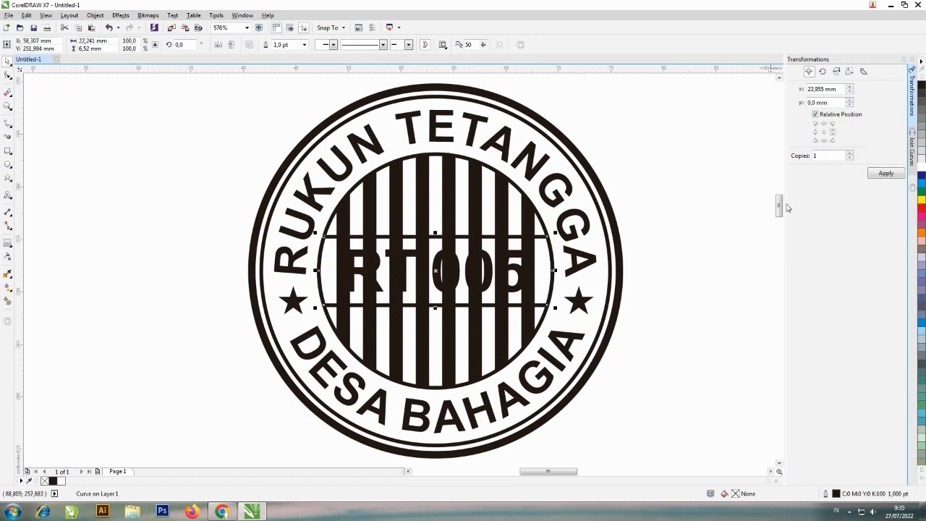
pyautogui.click(921, 173)
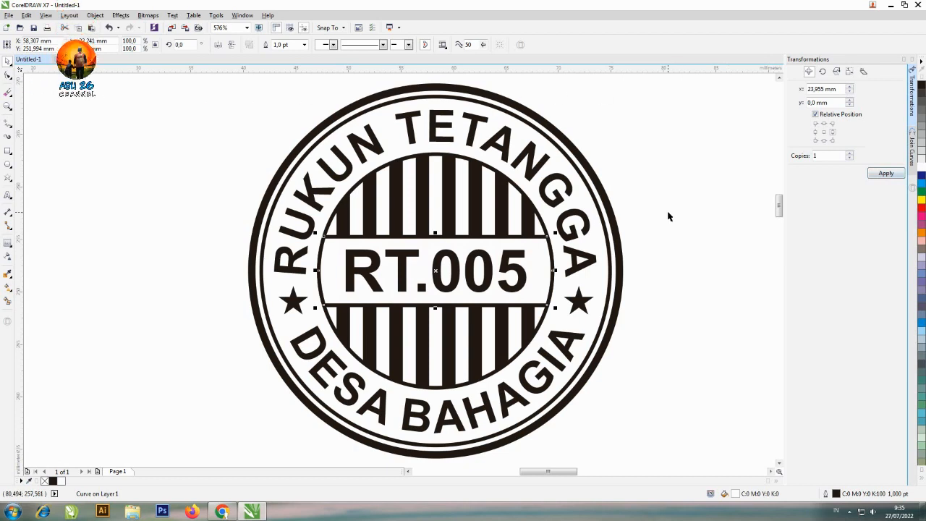
pyautogui.click(672, 188)
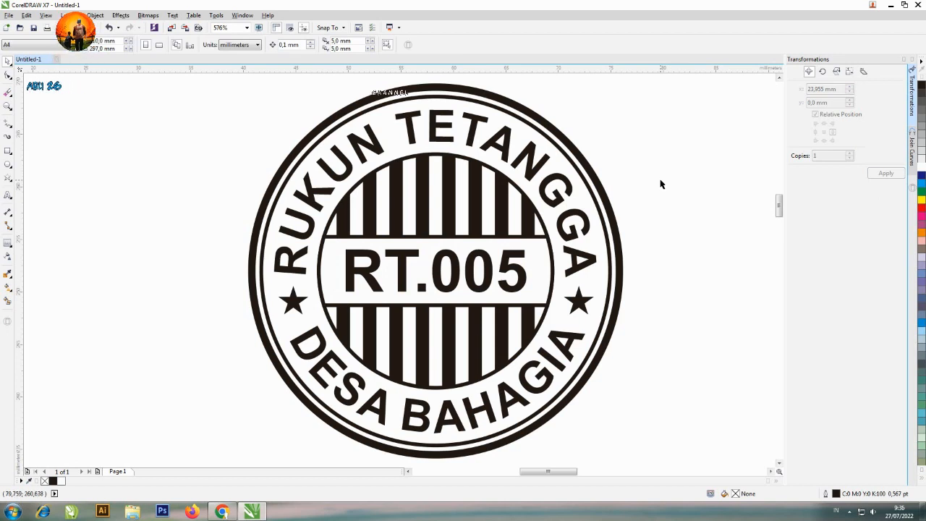
# Place a copy of the RT.005 text over the bars just below the centre band
pyautogui.click(489, 265)
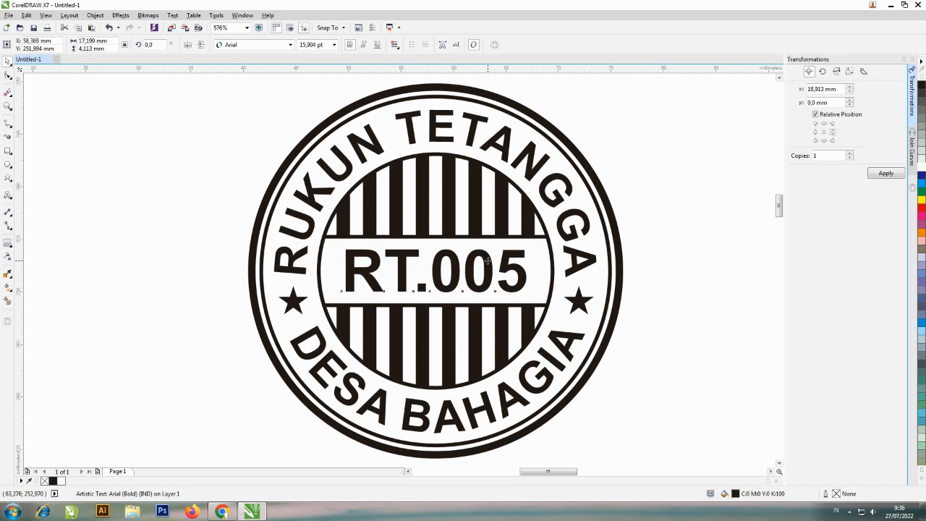
pyautogui.moveTo(488, 262); pyautogui.dragTo(489, 329)
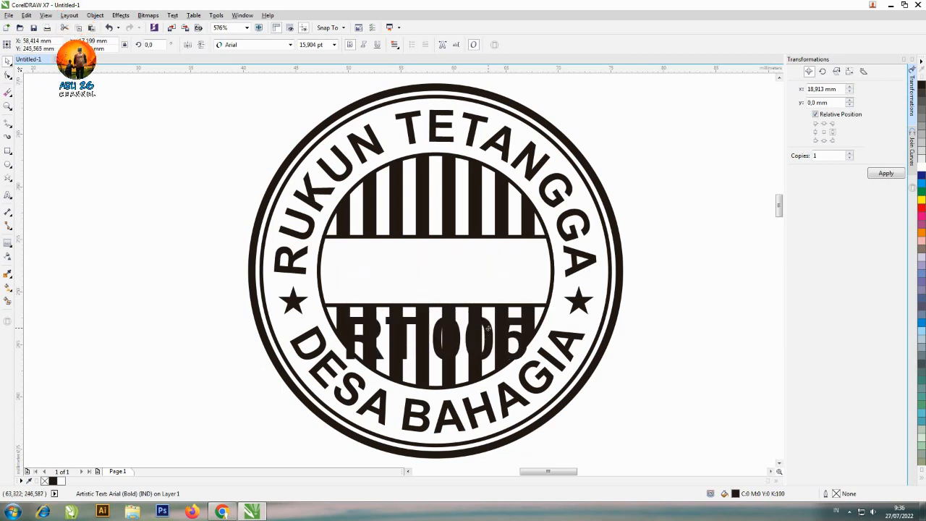
pyautogui.rightClick(488, 329)
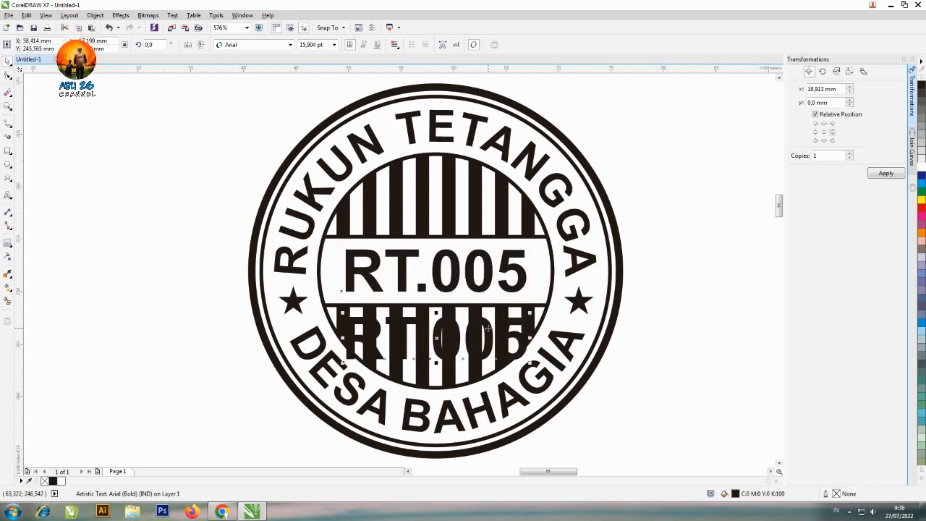
# Replace the wording of the lower text copy with RW.08
pyautogui.click(9, 196)
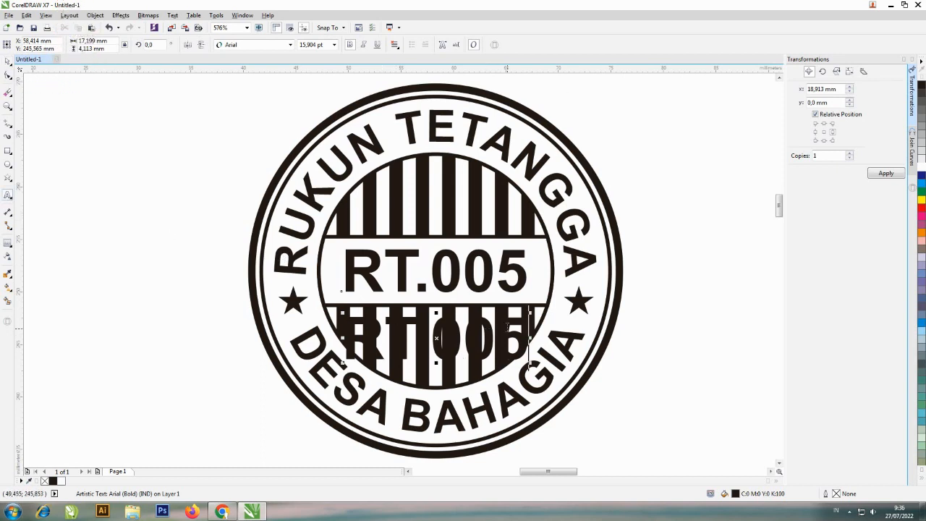
pyautogui.click(507, 333)
pyautogui.hotkey('ctrl', 'a')
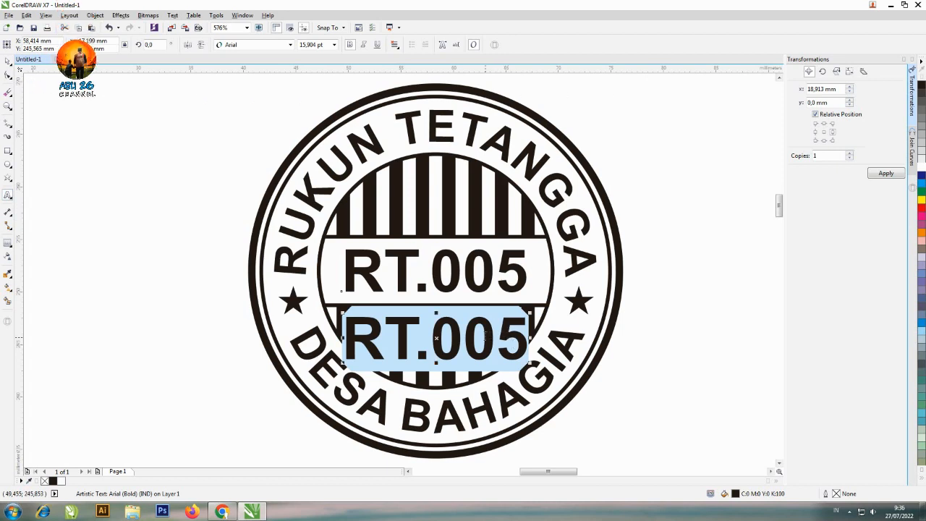
pyautogui.write('RW.08')
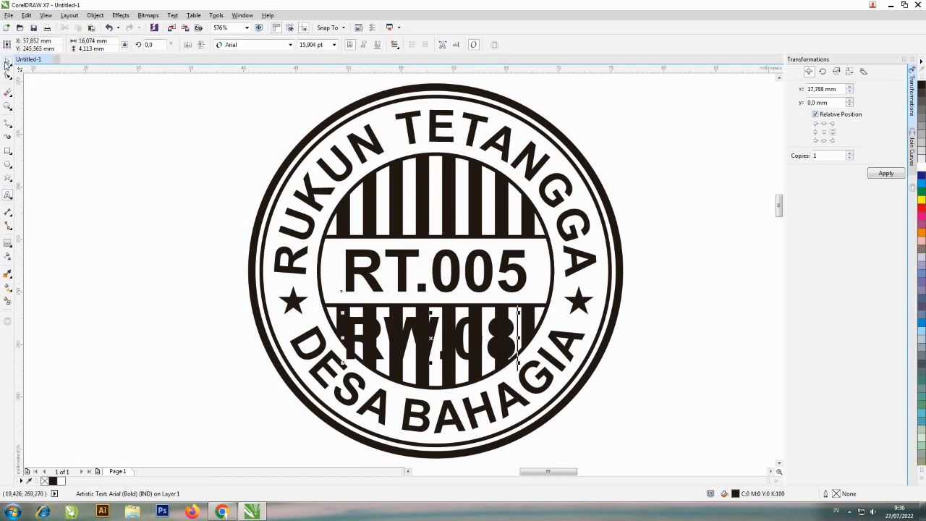
pyautogui.click(7, 60)
# Centre the RW.08 text horizontally on the centre band and shrink it from its centre to about 13.2 mm wide
pyautogui.keyDown('shift'); pyautogui.click(538, 298); pyautogui.keyUp('shift')
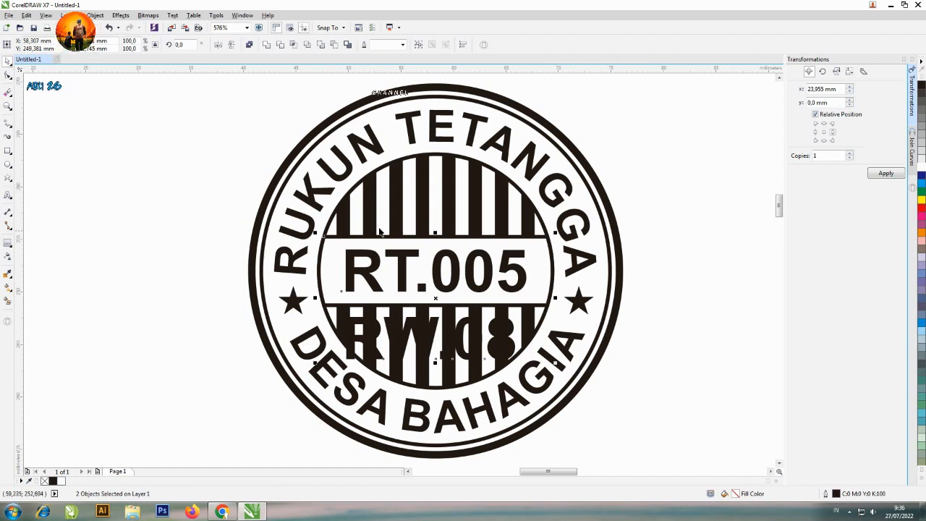
pyautogui.click(680, 289)
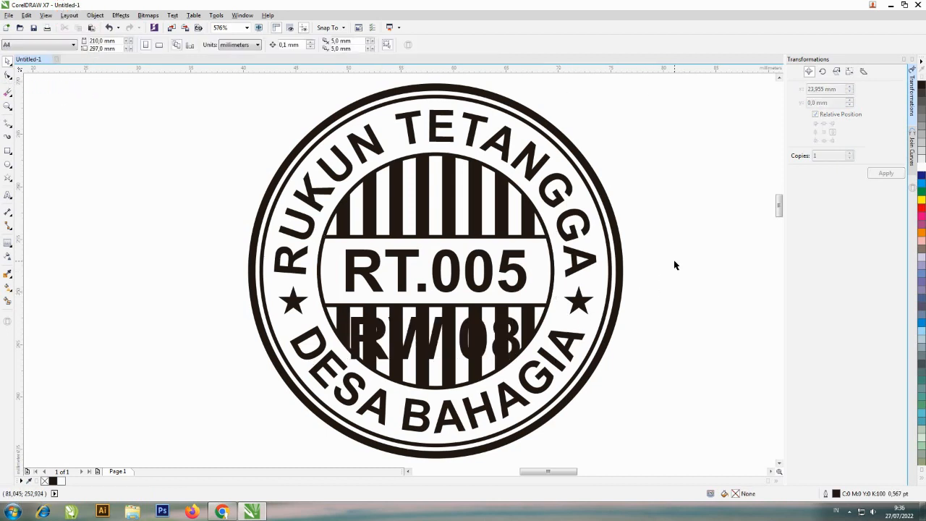
pyautogui.click(518, 329)
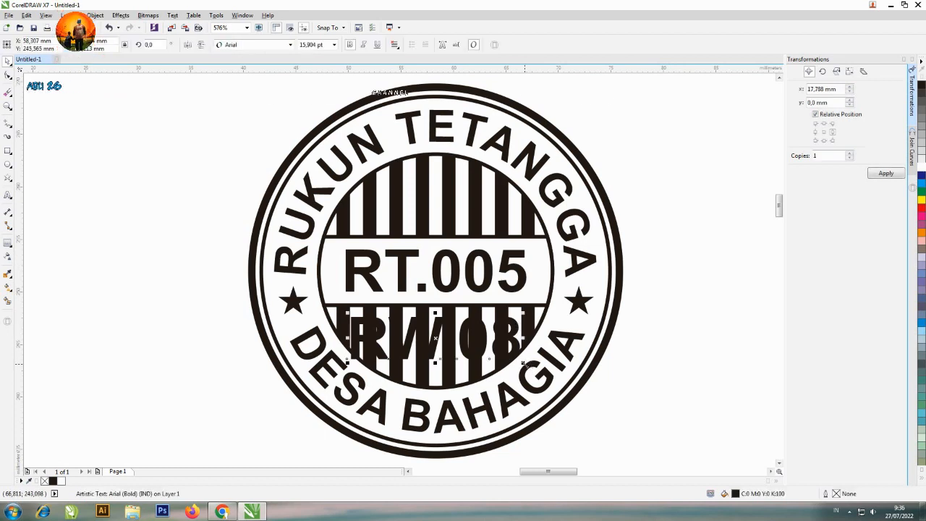
pyautogui.moveTo(523, 364); pyautogui.dragTo(509, 363)
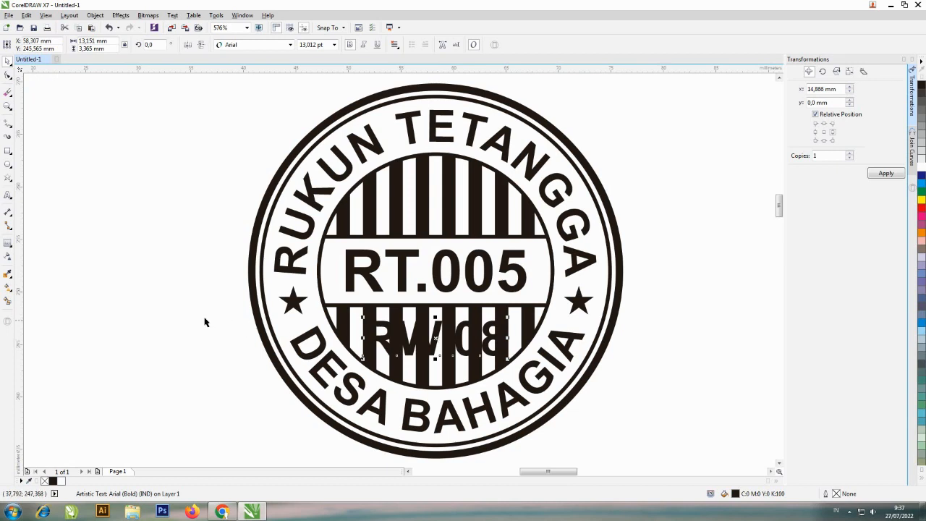
# Add a one-step outside contour with white fill and 0.5 mm offset around the RW.08 text
pyautogui.click(8, 246)
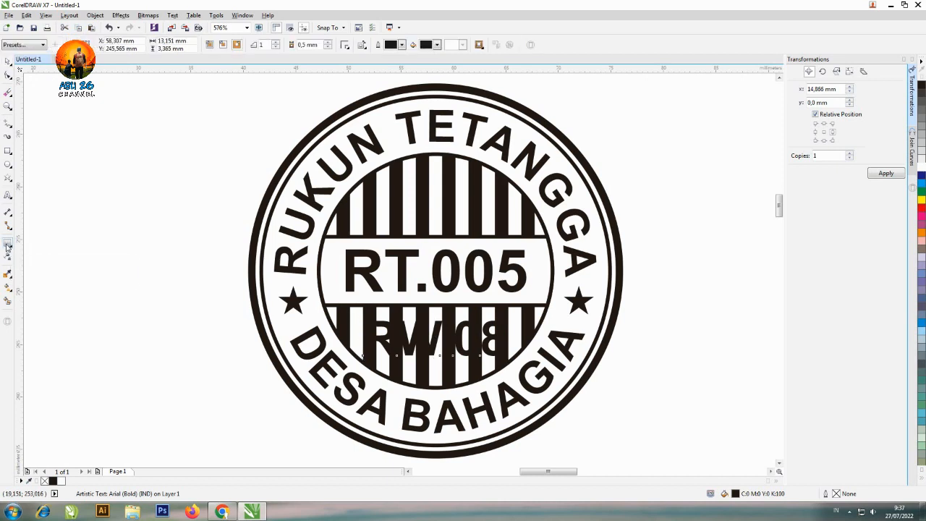
pyautogui.click(437, 45)
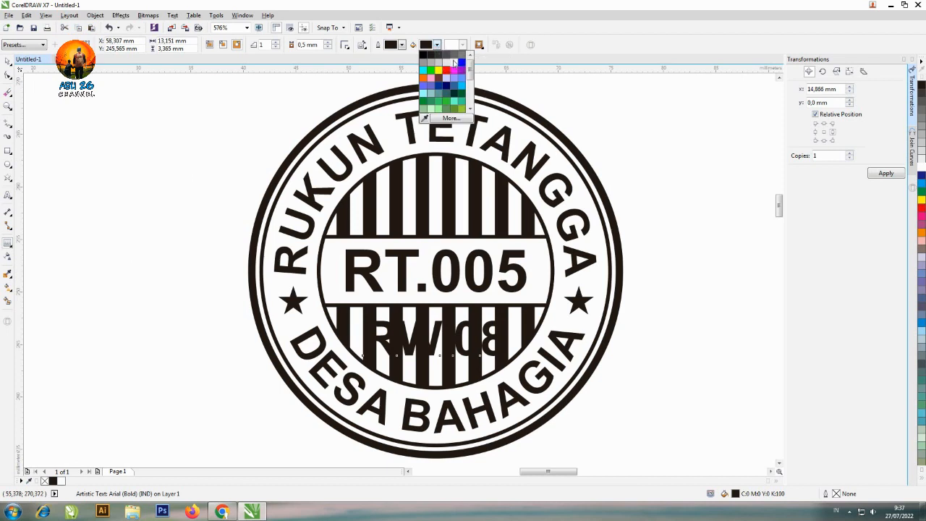
pyautogui.click(453, 64)
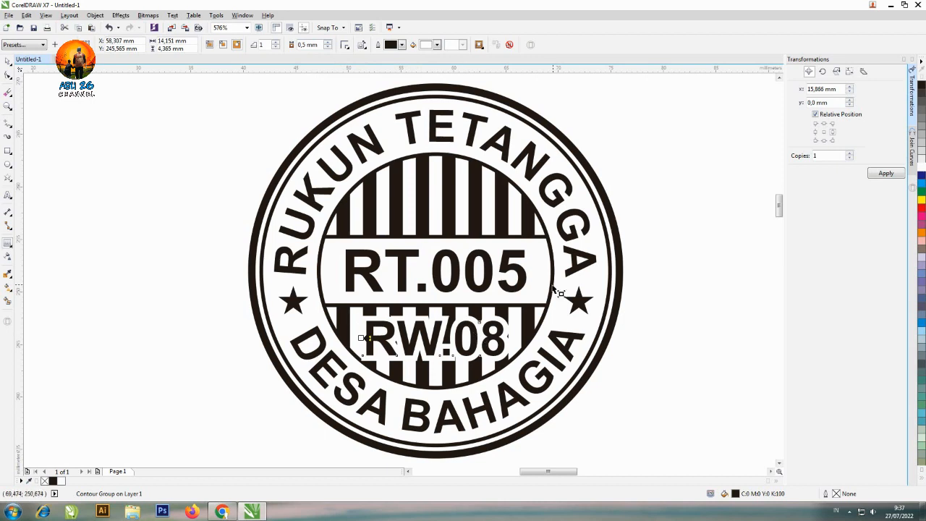
pyautogui.click(327, 42)
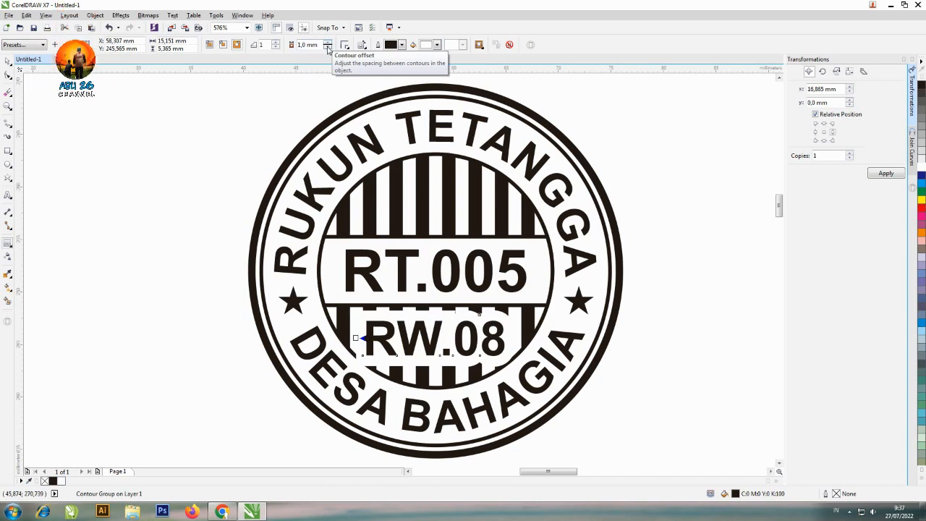
pyautogui.click(327, 47)
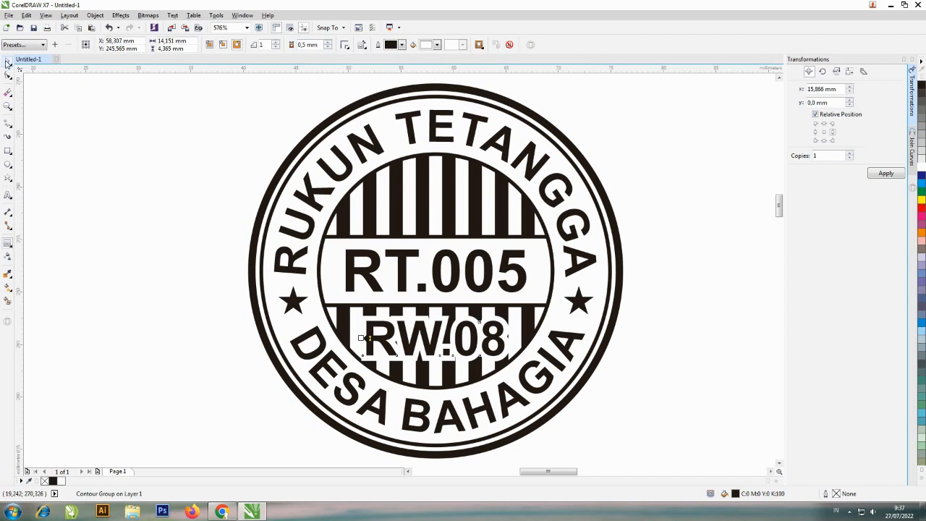
pyautogui.click(8, 63)
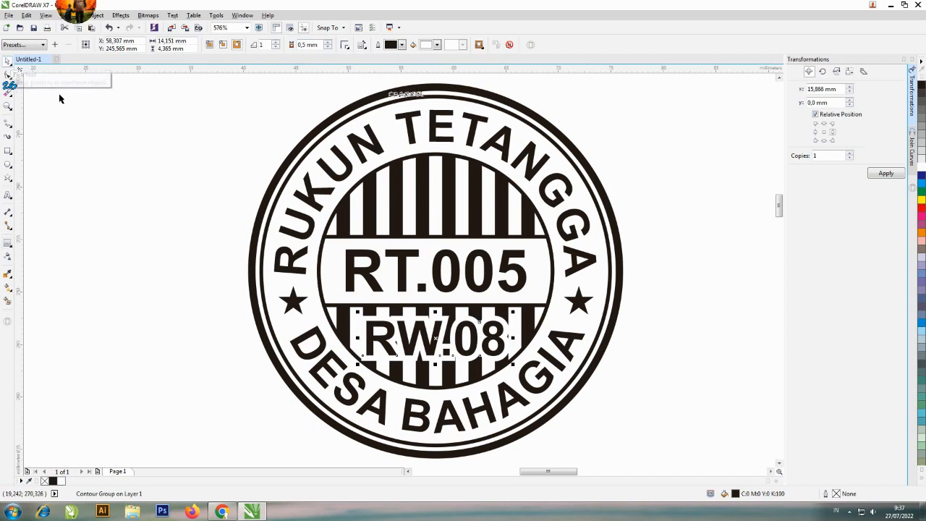
pyautogui.click(156, 174)
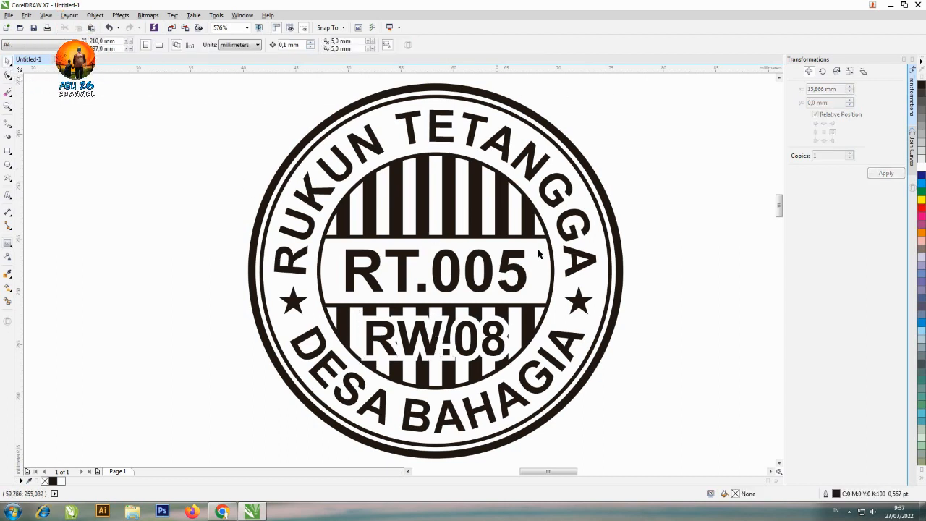
# Scale the RW.08 text inside its contour down from the centre to about 12.5 mm wide
pyautogui.click(506, 353)
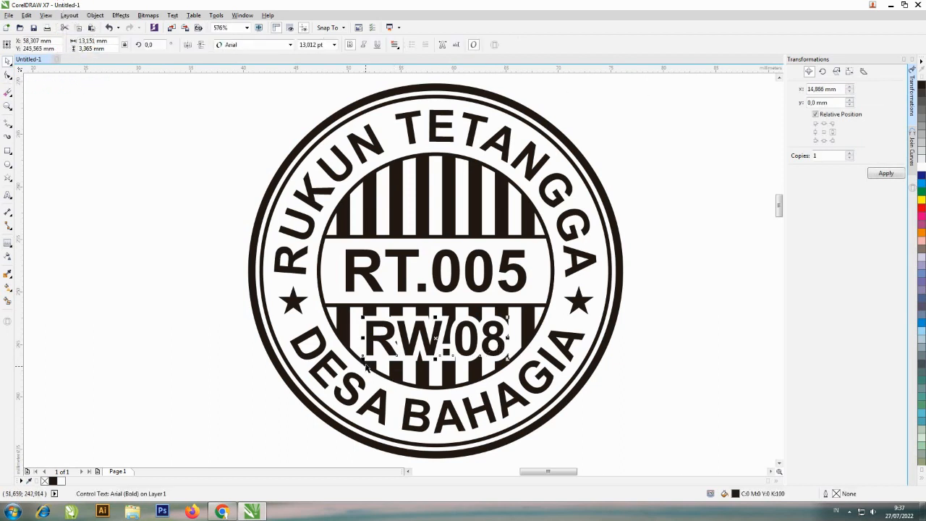
pyautogui.moveTo(367, 365); pyautogui.dragTo(364, 359)
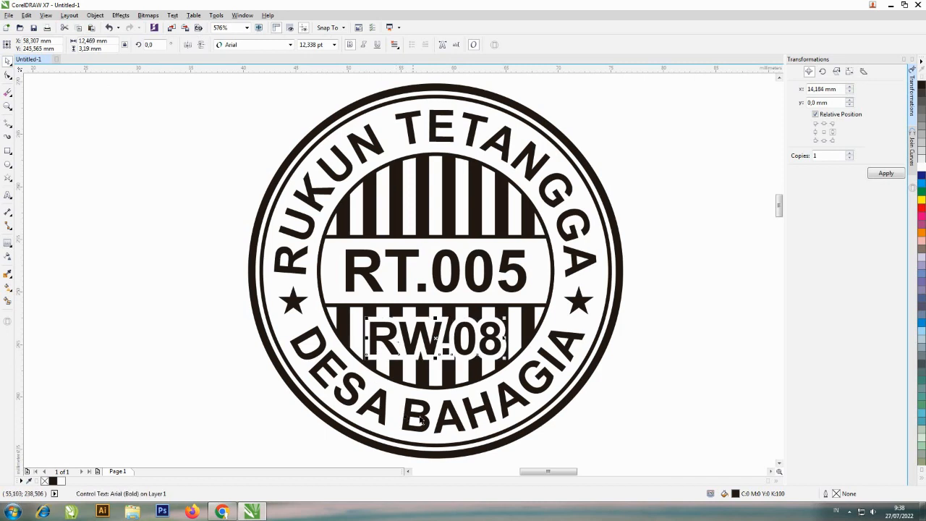
pyautogui.click(674, 335)
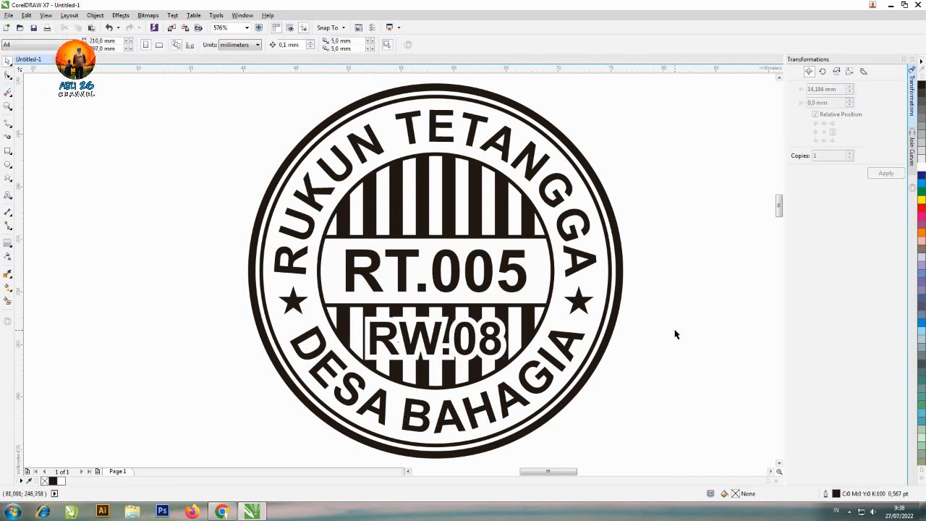
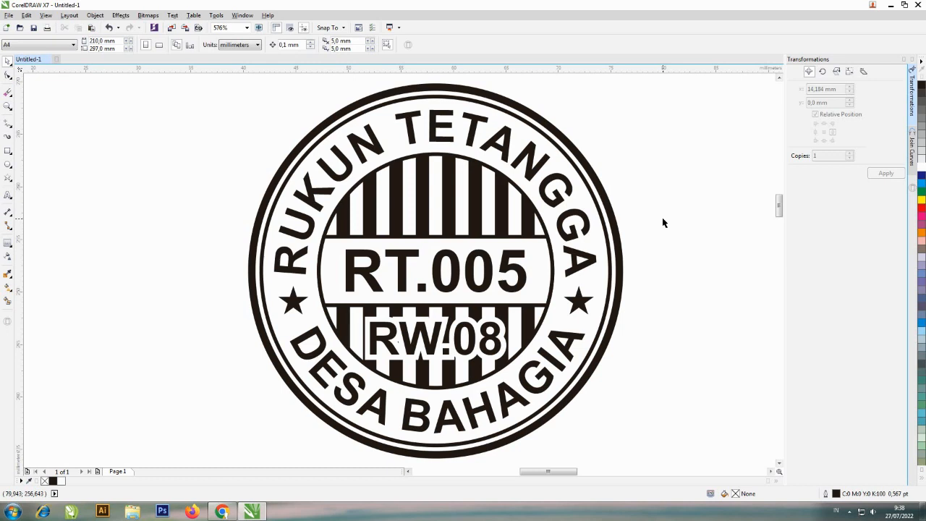
# Draw a rectangle about 46 mm wide and 22 mm high on the page beside the round stamp
pyautogui.scroll(-3, 662, 218)
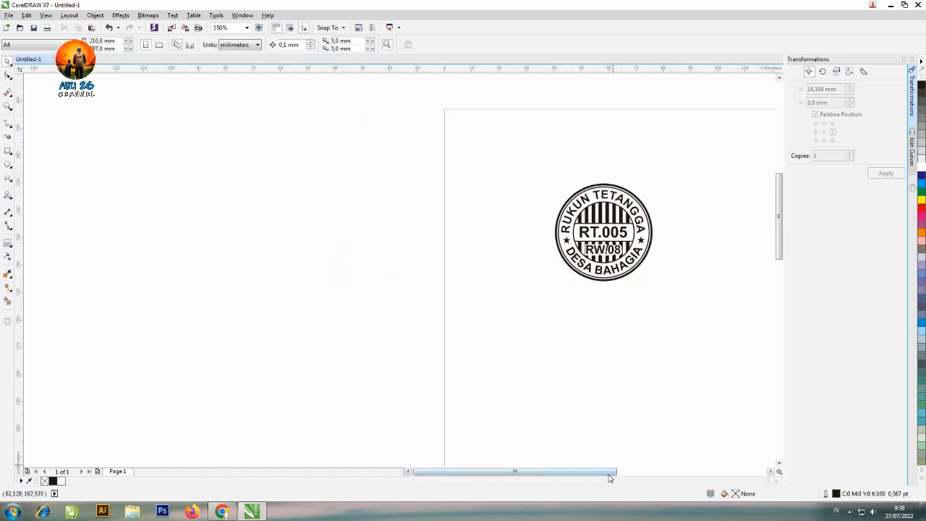
pyautogui.moveTo(602, 471); pyautogui.dragTo(668, 471)
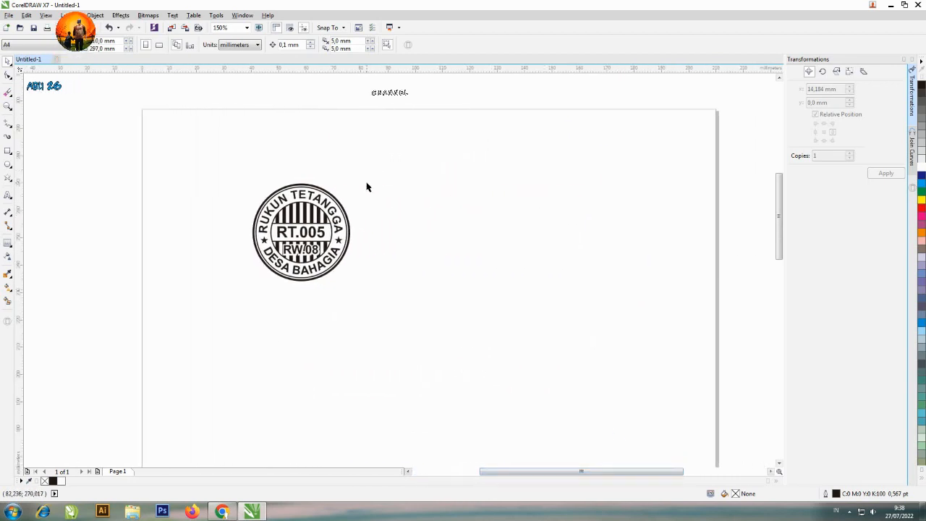
pyautogui.click(7, 152)
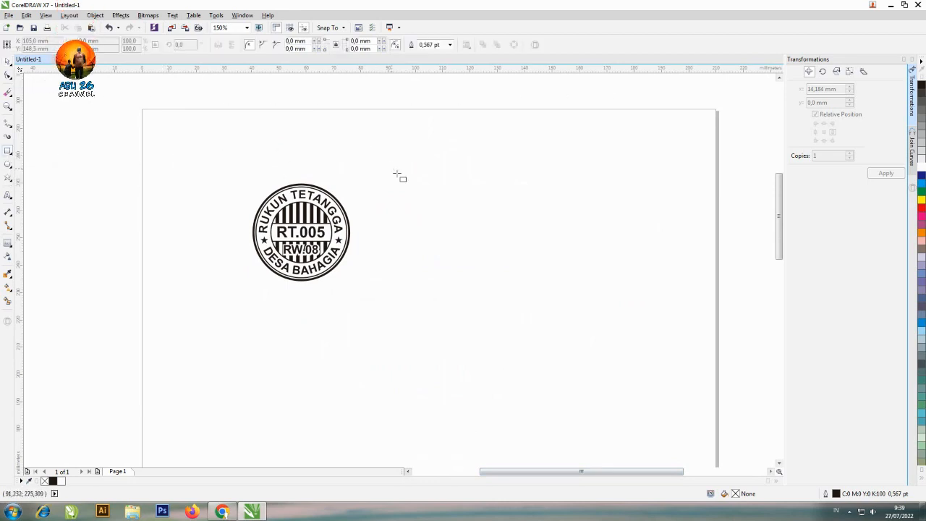
pyautogui.moveTo(430, 194); pyautogui.dragTo(555, 254)
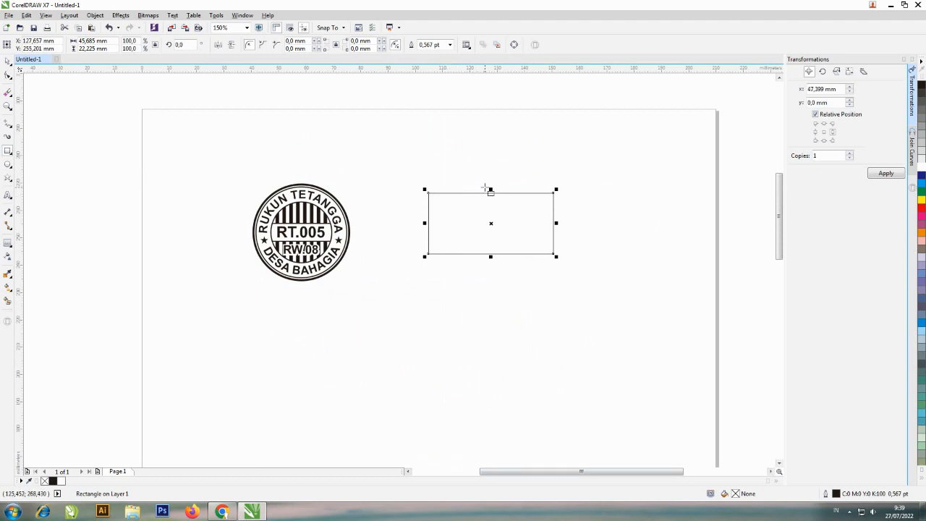
# Turn off proportional sizing and resize the rectangle to 50 mm wide and 30 mm high
pyautogui.click(849, 73)
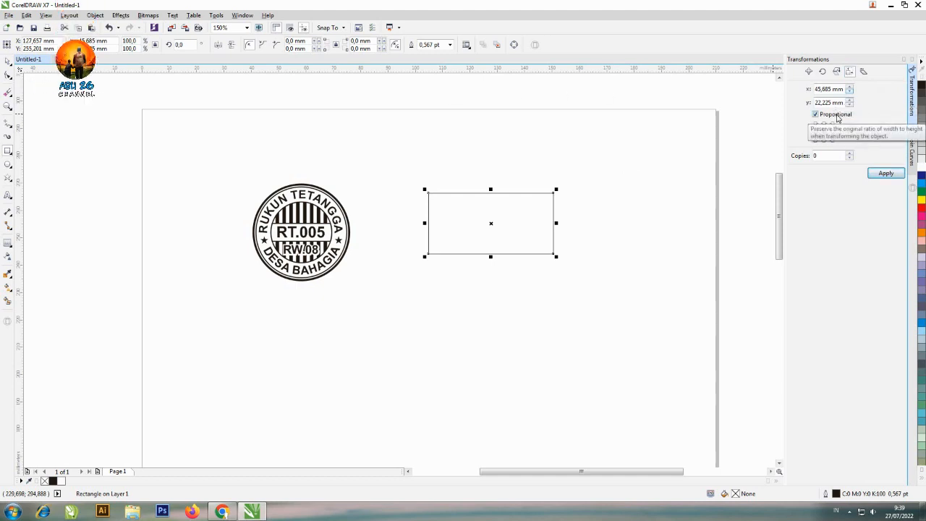
pyautogui.click(836, 115)
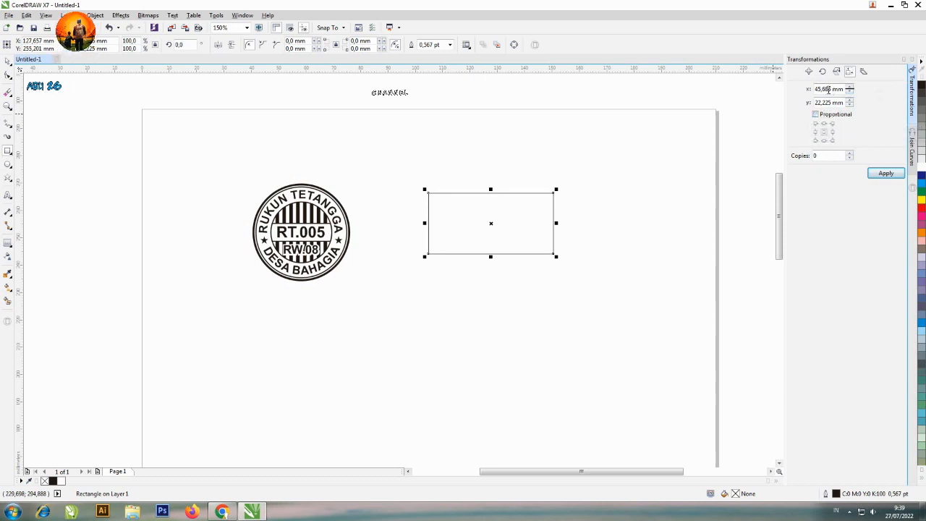
pyautogui.doubleClick(829, 89)
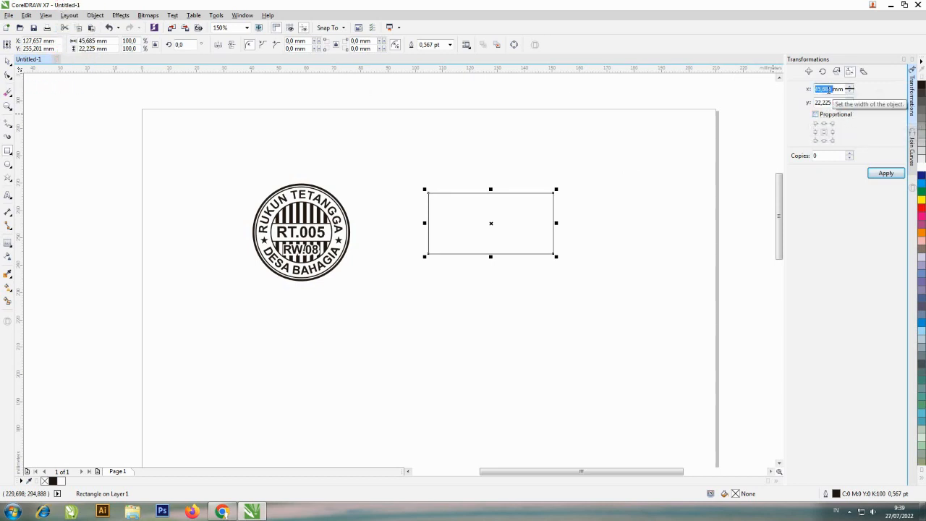
pyautogui.write('50')
pyautogui.press('Tab')
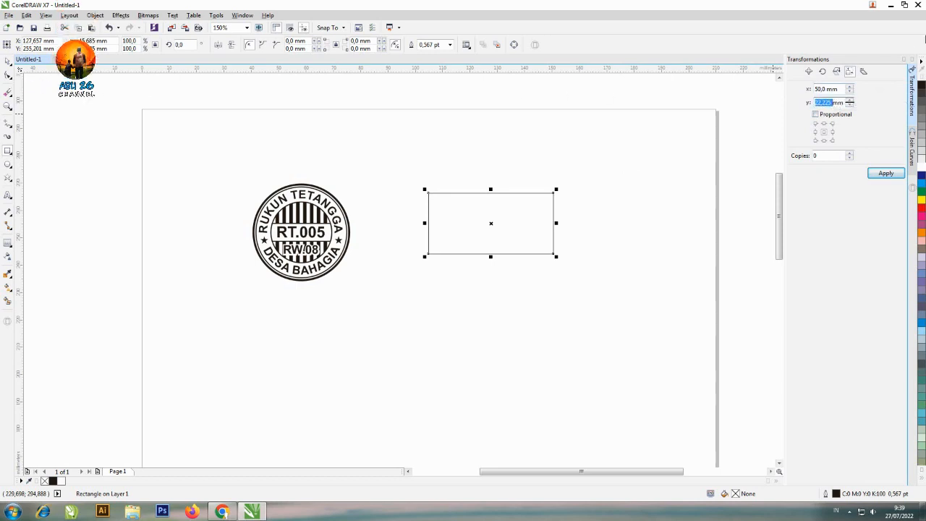
pyautogui.write('30')
pyautogui.press('Return')
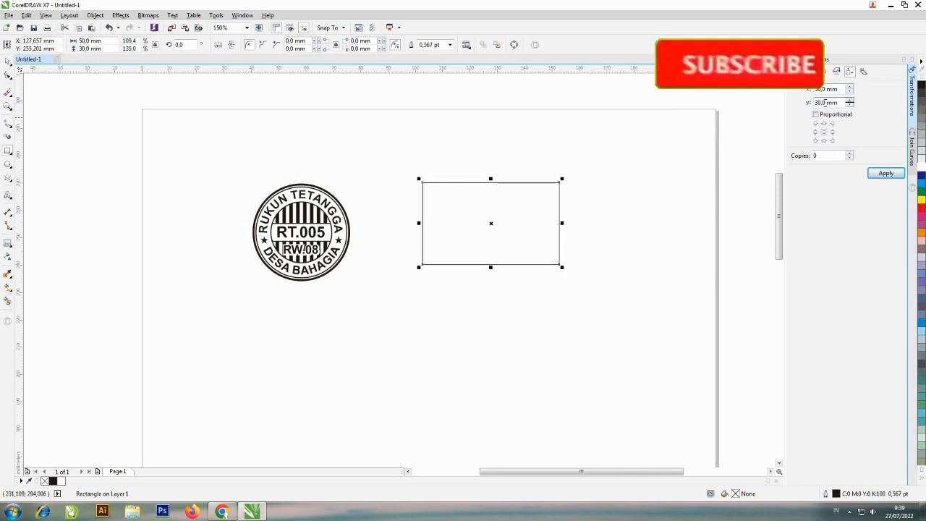
# Set the rectangle's height to 20 mm
pyautogui.doubleClick(824, 103)
pyautogui.write('20')
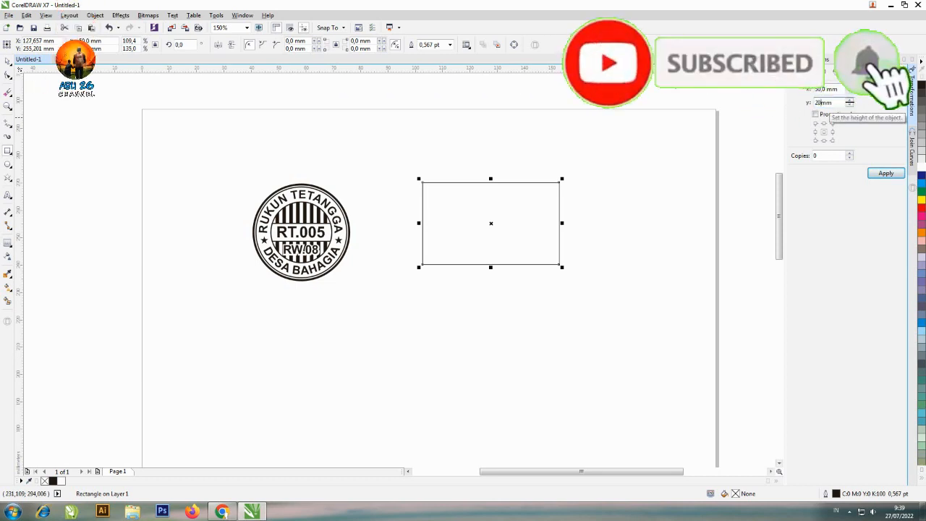
pyautogui.press('Return')
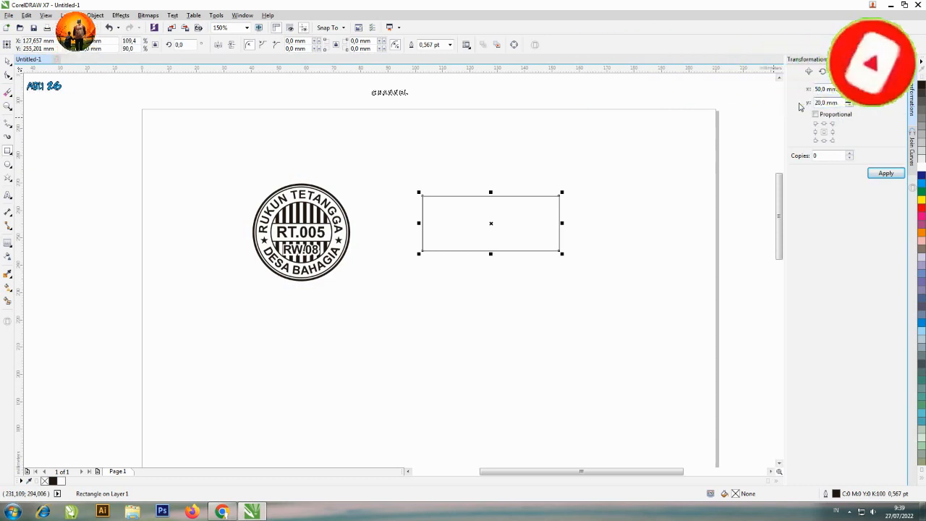
# Set the rectangle's height to 25 mm
pyautogui.doubleClick(825, 103)
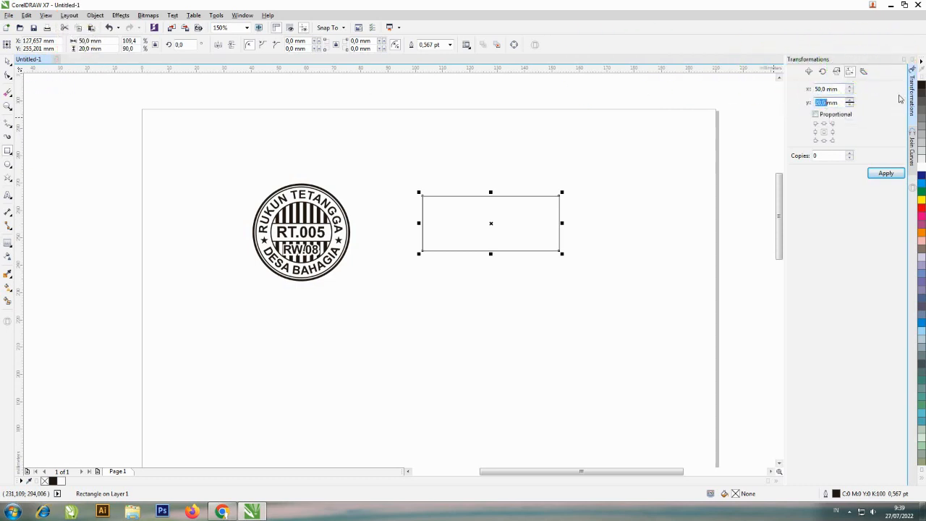
pyautogui.write('25')
pyautogui.press('Return')
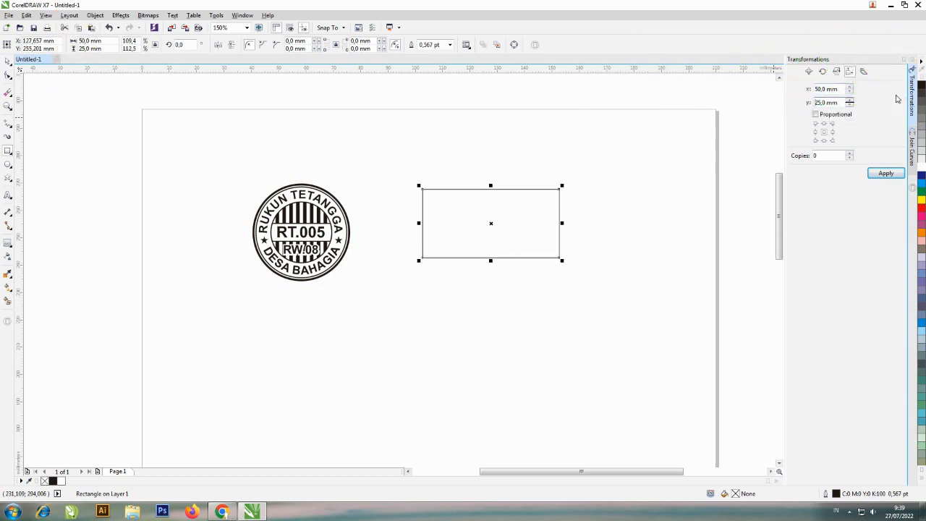
# Set the rectangle's outline width to 1.0 pt
pyautogui.click(8, 62)
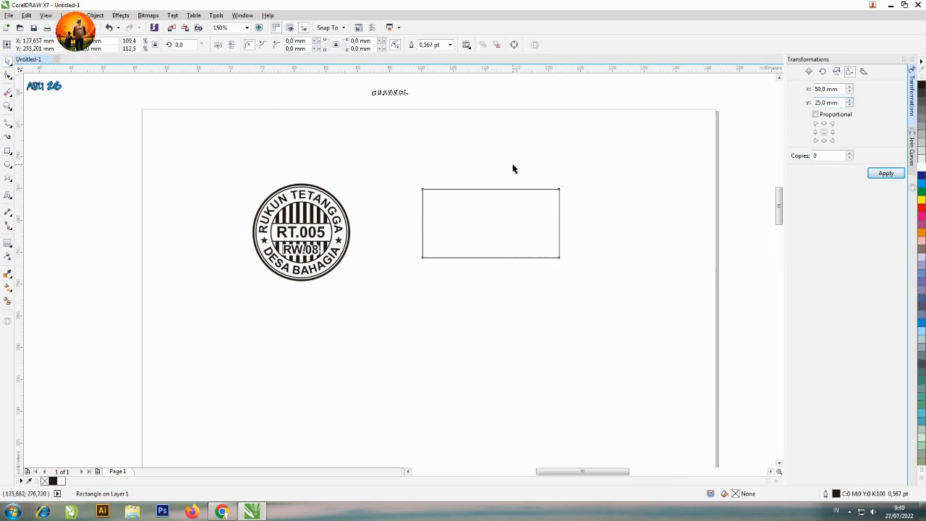
pyautogui.press('F4')
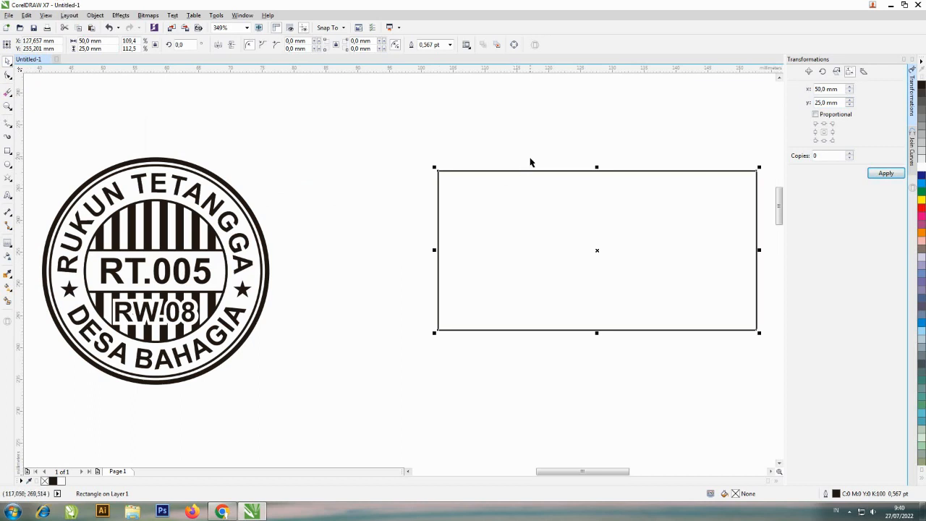
pyautogui.click(450, 45)
pyautogui.click(427, 85)
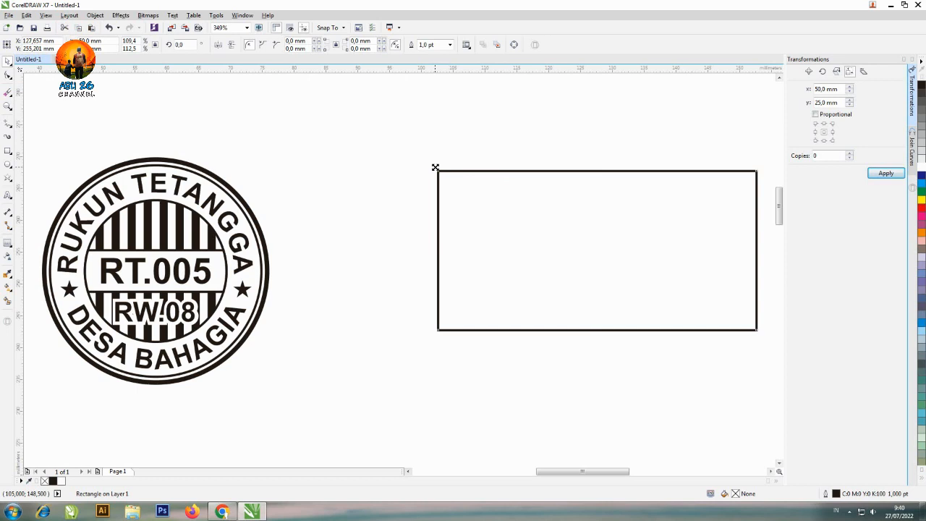
# Try a centred scaled-down copy of the rectangle about 46.2 by 23.1 mm, and one about 16.8 mm inside a new 18.8 mm square
pyautogui.moveTo(435, 167); pyautogui.dragTo(447, 175)
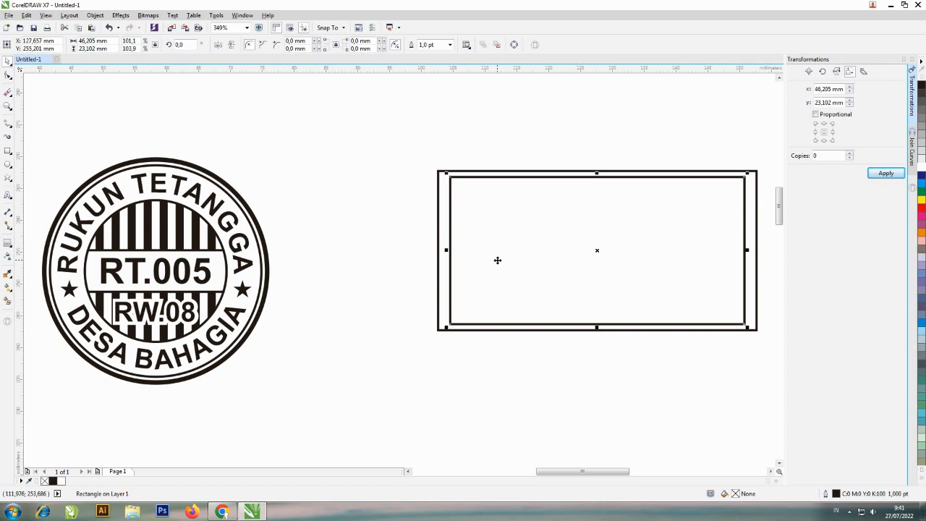
pyautogui.click(10, 153)
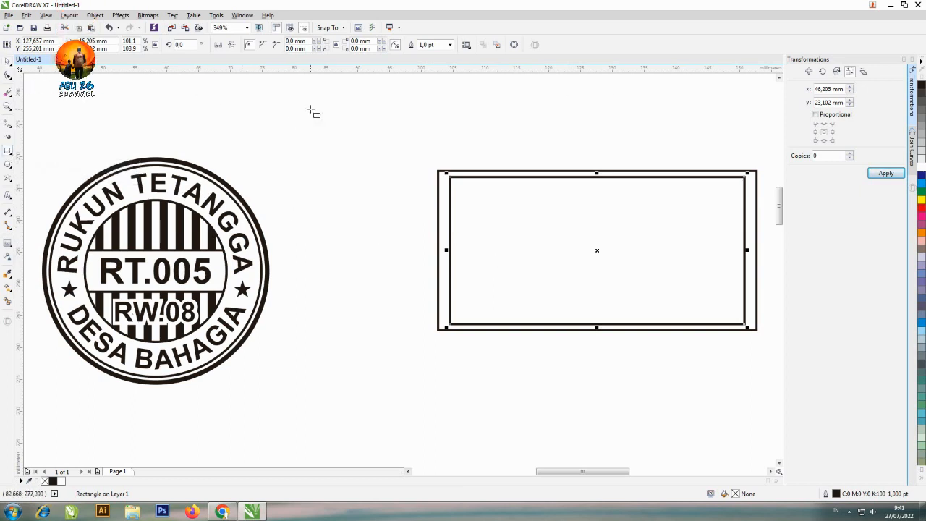
pyautogui.moveTo(295, 108); pyautogui.dragTo(417, 225)
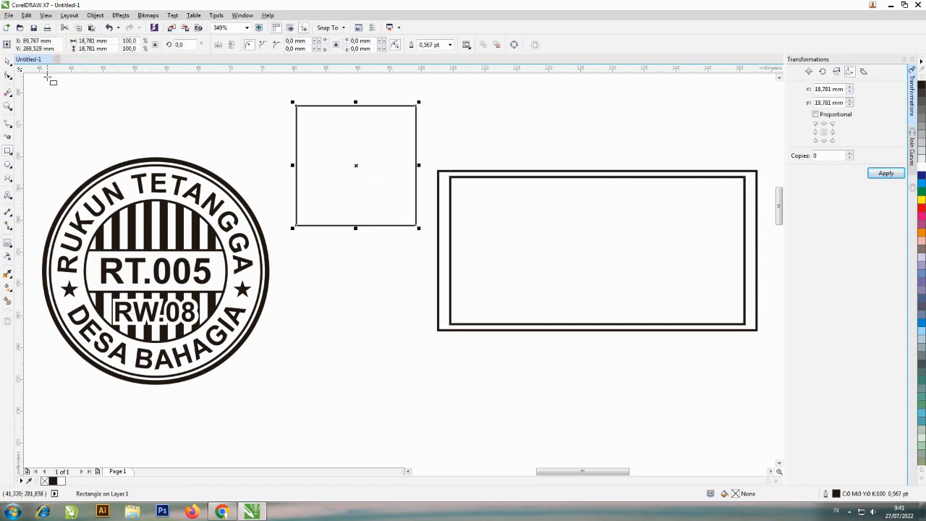
pyautogui.click(8, 61)
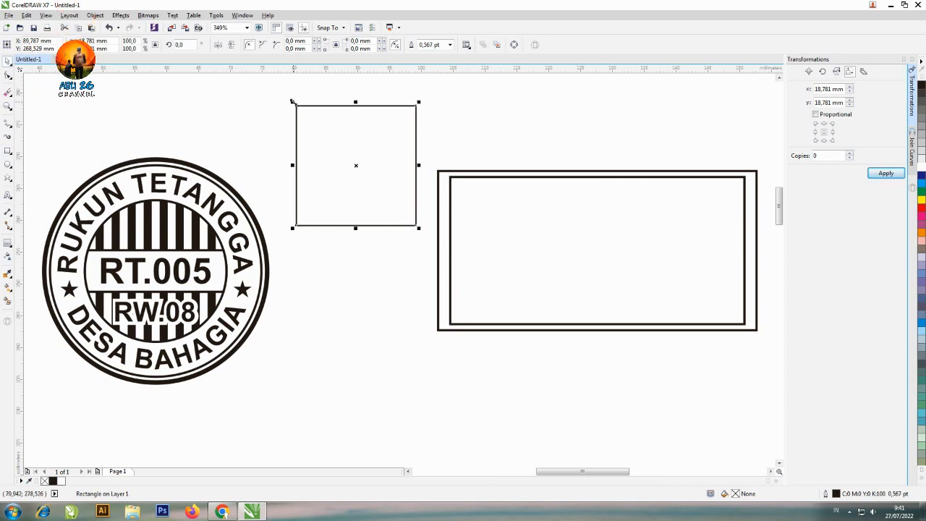
pyautogui.moveTo(293, 102); pyautogui.dragTo(302, 111)
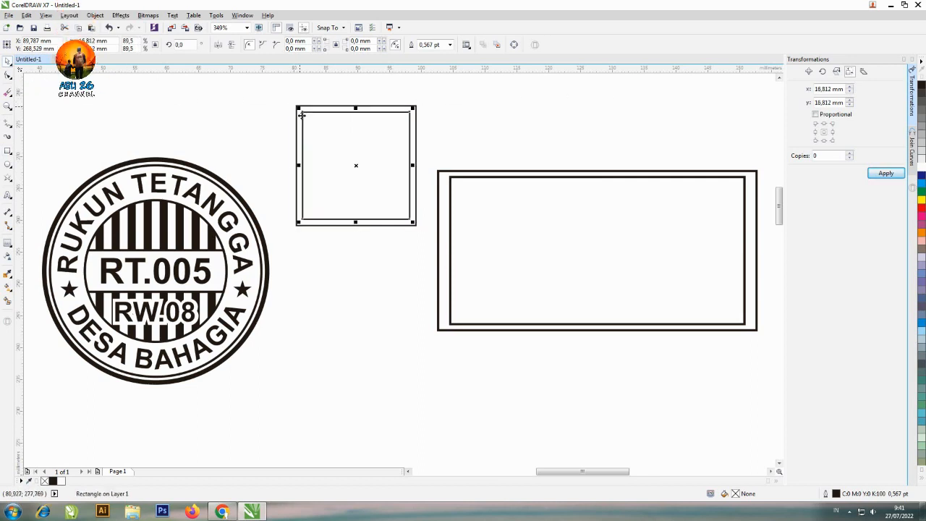
# Undo the test square with its inner copy and the scaled-down copy inside the rectangle
pyautogui.hotkey('ctrl', 'z')
pyautogui.hotkey('ctrl', 'z')
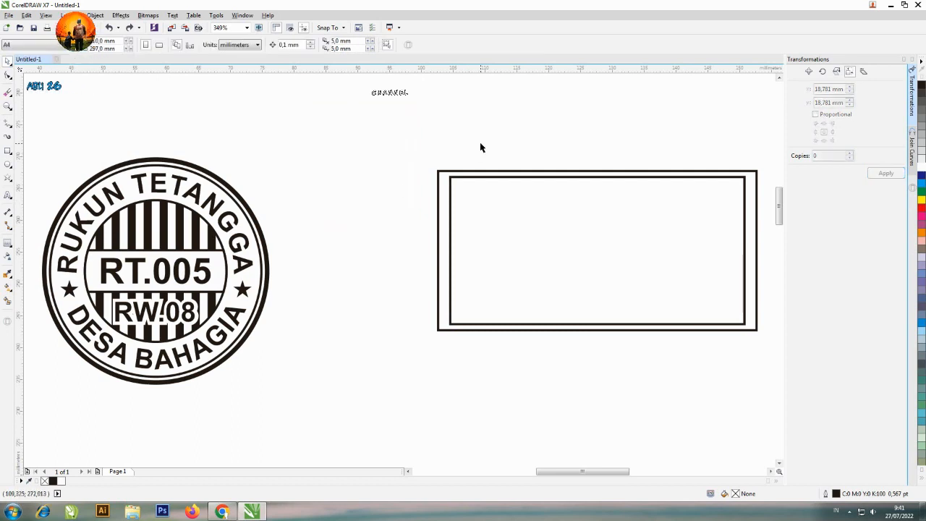
pyautogui.click(470, 179)
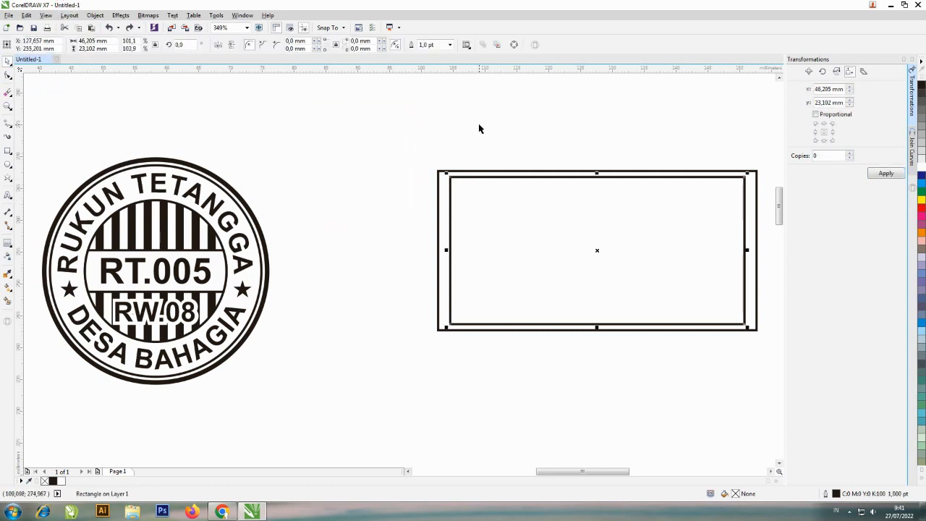
pyautogui.hotkey('ctrl', 'z')
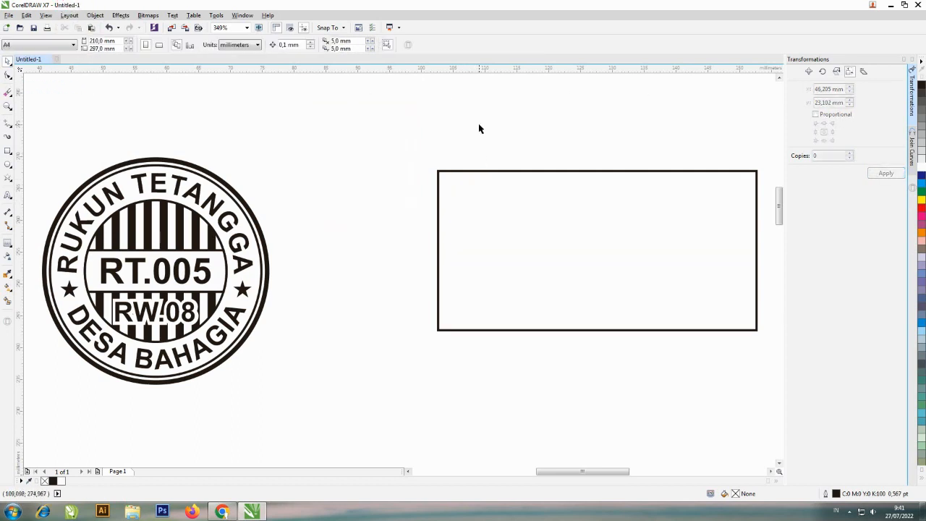
# Apply a one-step inside contour with a 1.0 mm offset to the rectangle
pyautogui.click(476, 190)
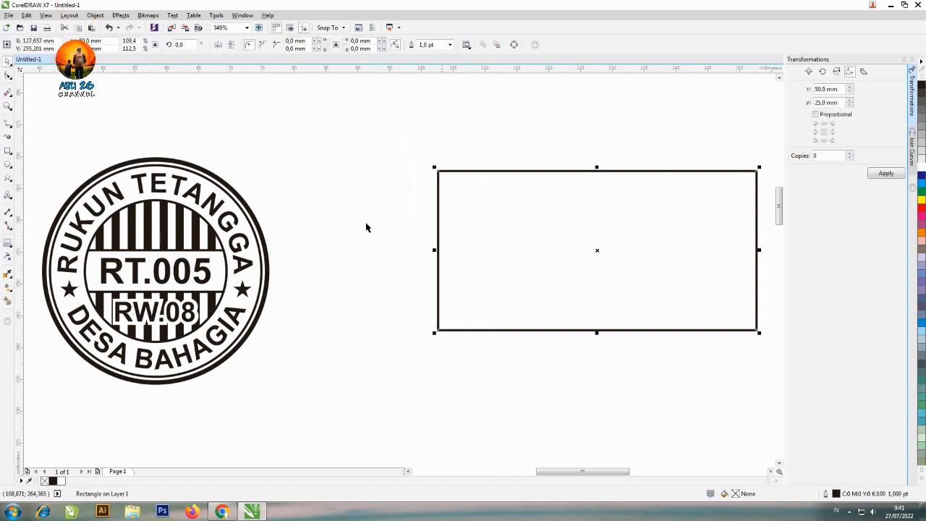
pyautogui.click(8, 246)
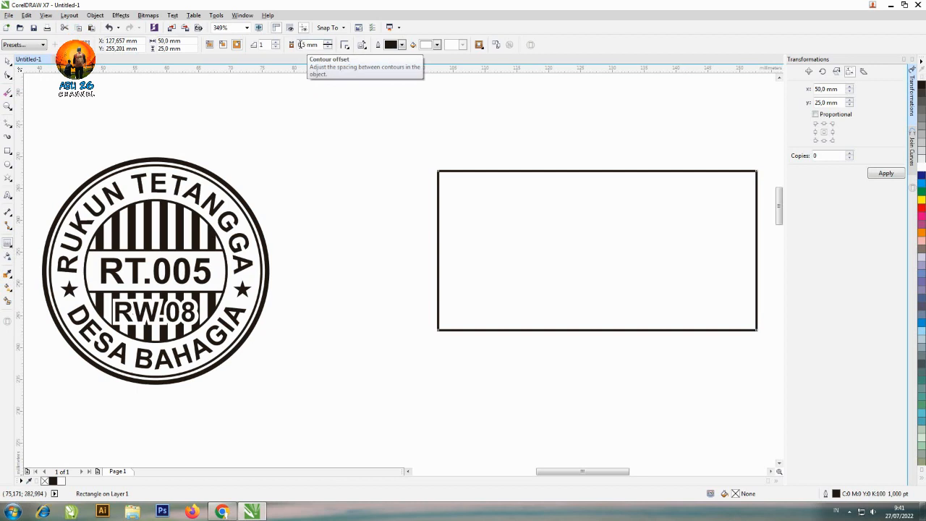
pyautogui.click(222, 46)
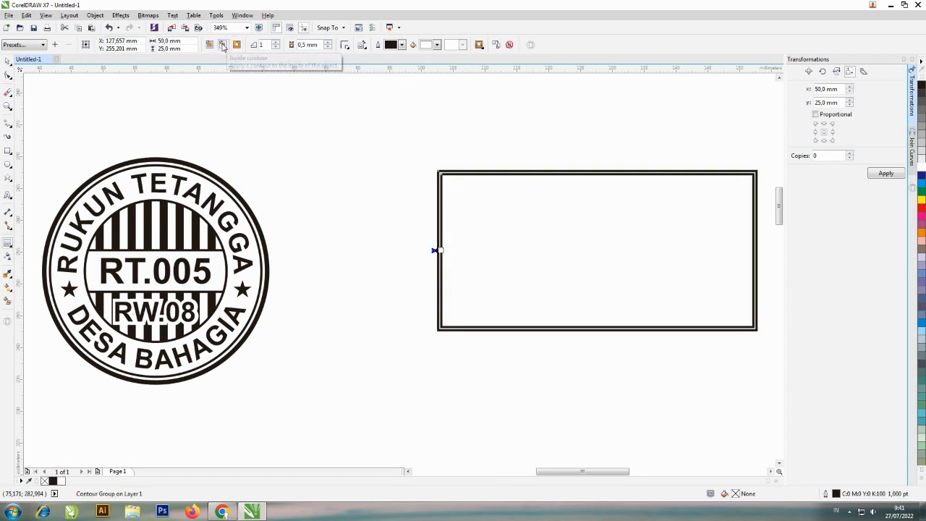
pyautogui.click(327, 42)
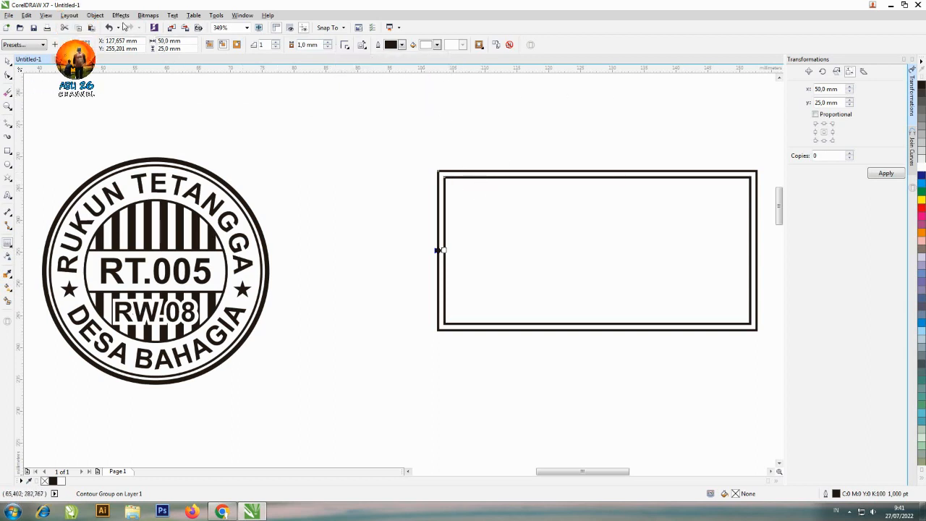
# Break the rectangle's contour group apart so the inner and outer frames are separate objects
pyautogui.click(96, 16)
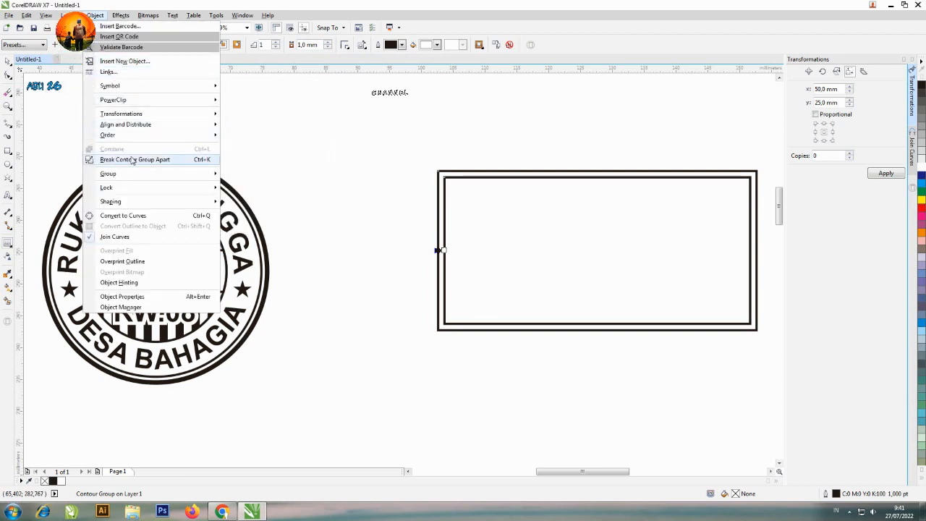
pyautogui.click(204, 162)
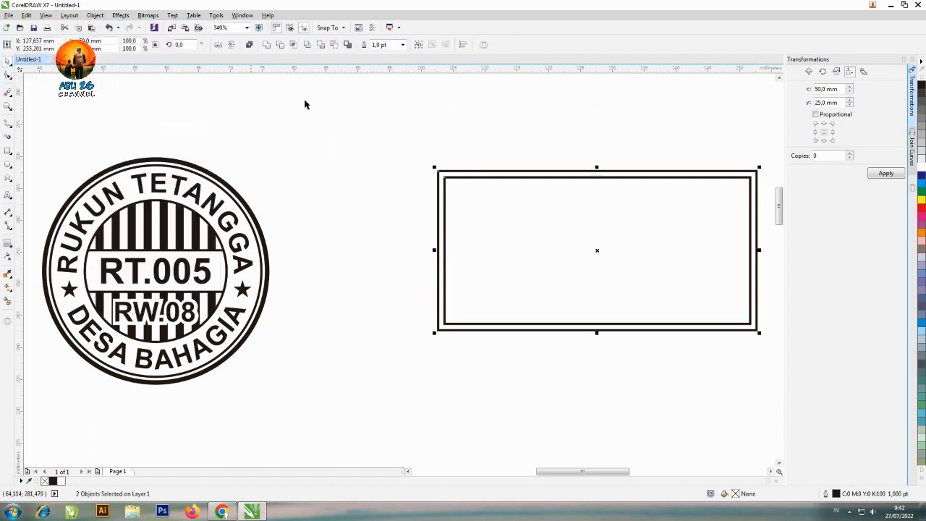
pyautogui.click(413, 140)
pyautogui.click(456, 181)
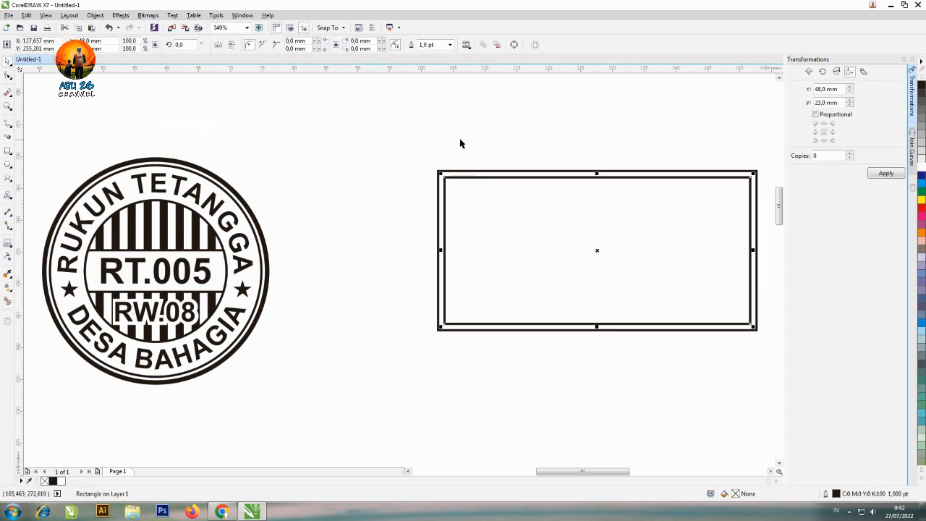
pyautogui.click(465, 143)
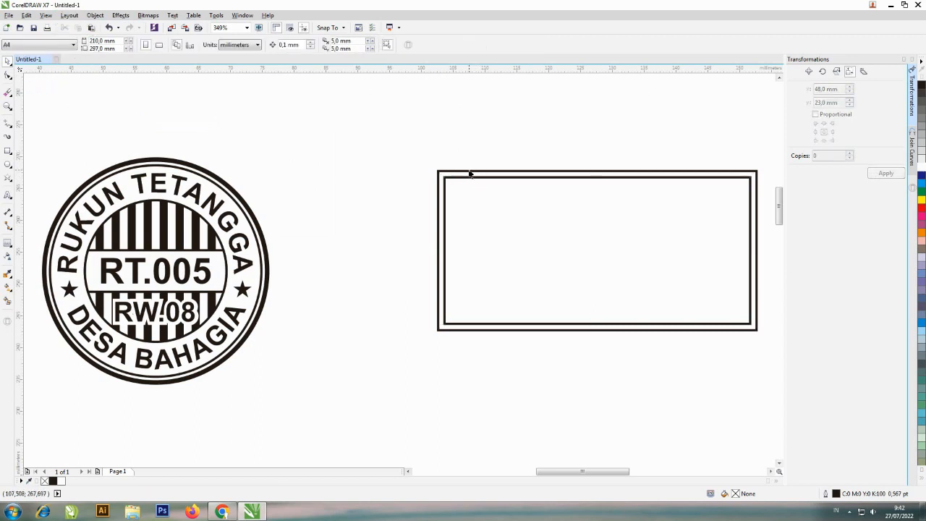
# Set the outer rectangle's outline width to 2.0 pt
pyautogui.click(469, 173)
pyautogui.click(450, 45)
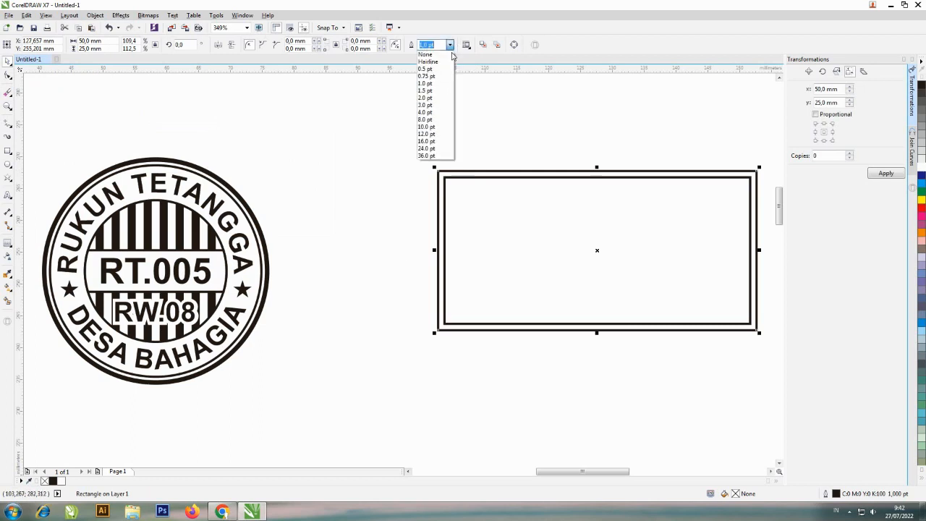
pyautogui.click(439, 98)
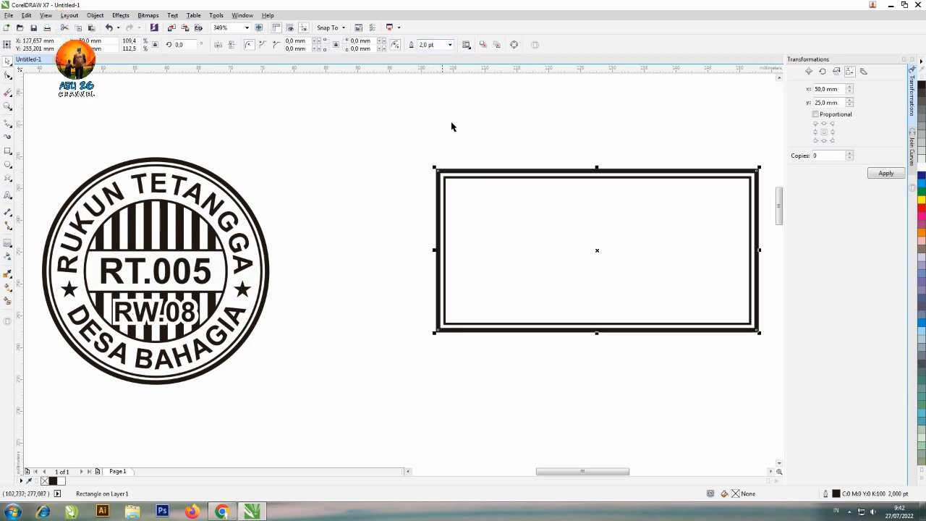
pyautogui.click(519, 145)
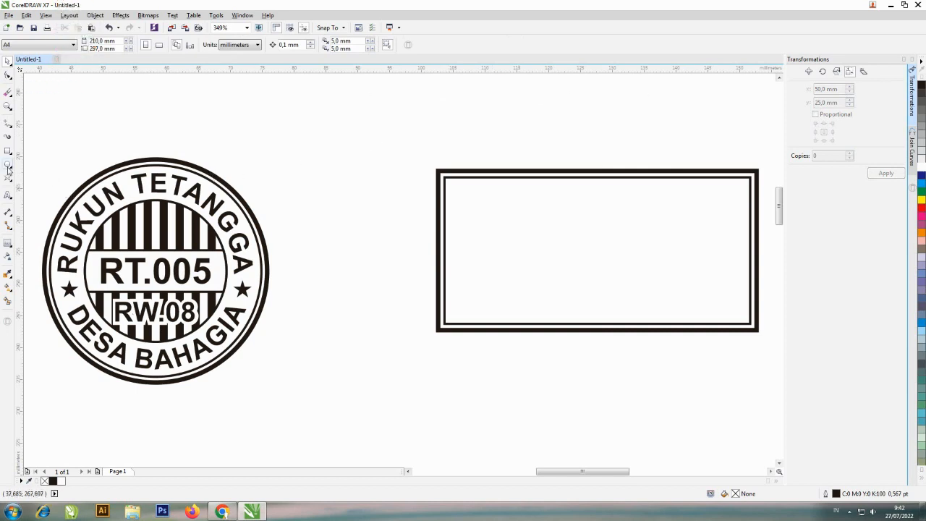
# Add the text RUKUN TETANGGA in Arial above the rectangle and set its font size to 12 pt
pyautogui.click(8, 196)
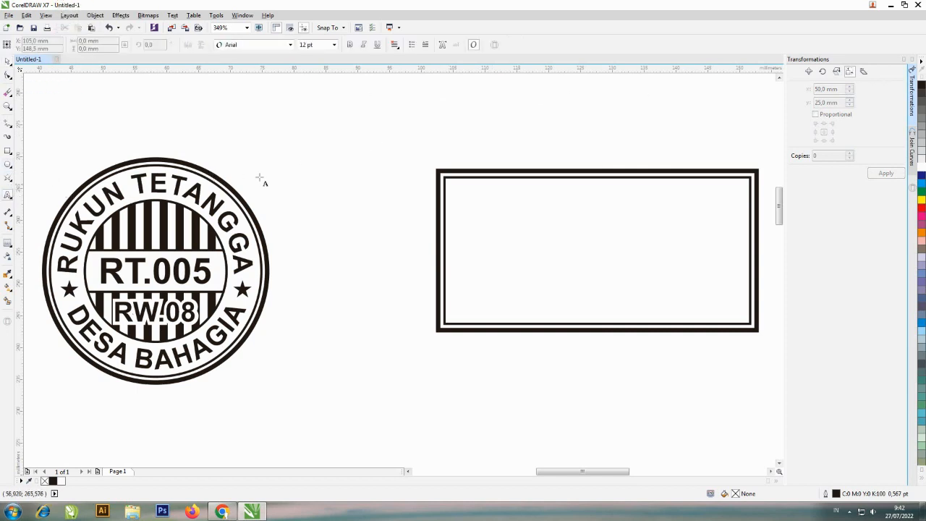
pyautogui.click(434, 137)
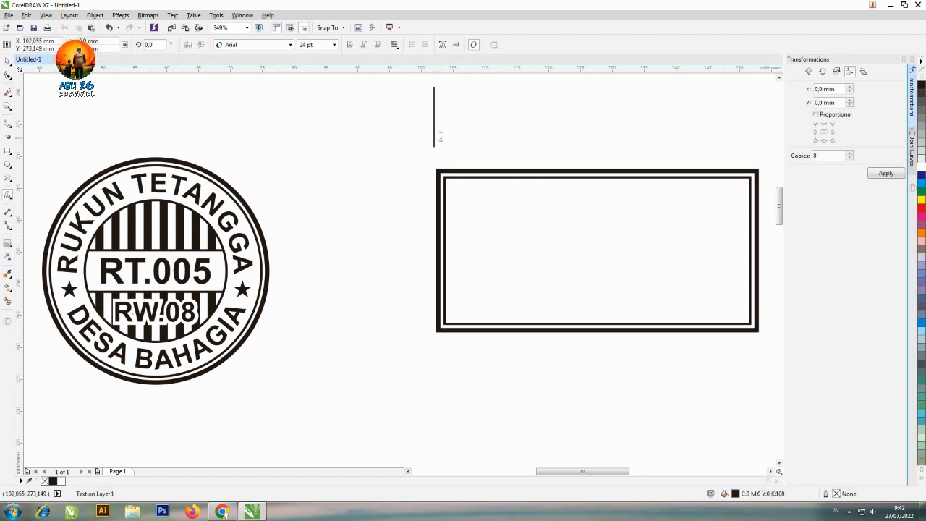
pyautogui.write('RU')
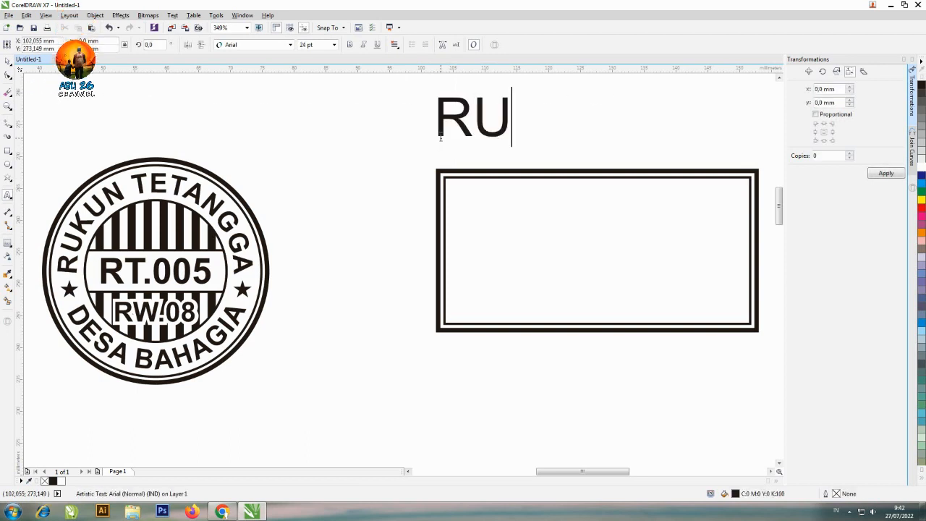
pyautogui.write('KUN TETANGGA')
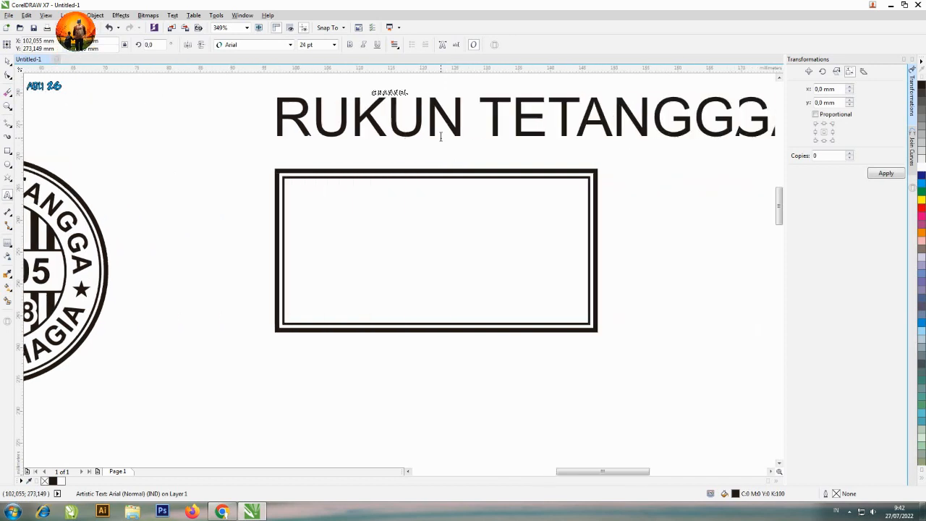
pyautogui.click(7, 62)
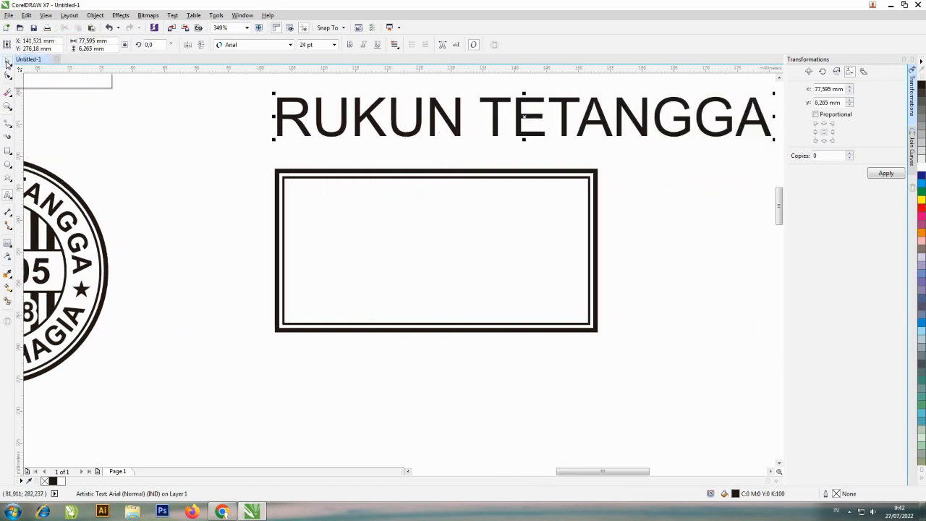
pyautogui.click(321, 44)
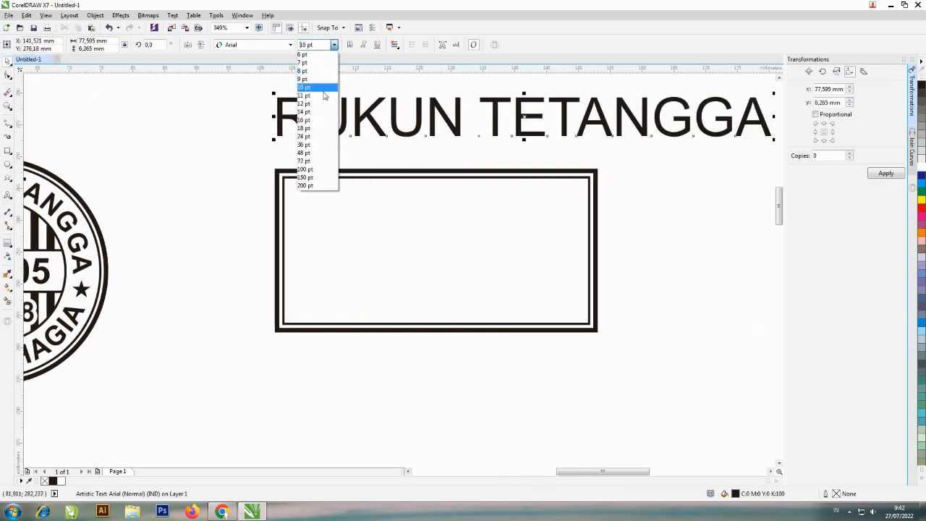
pyautogui.click(322, 106)
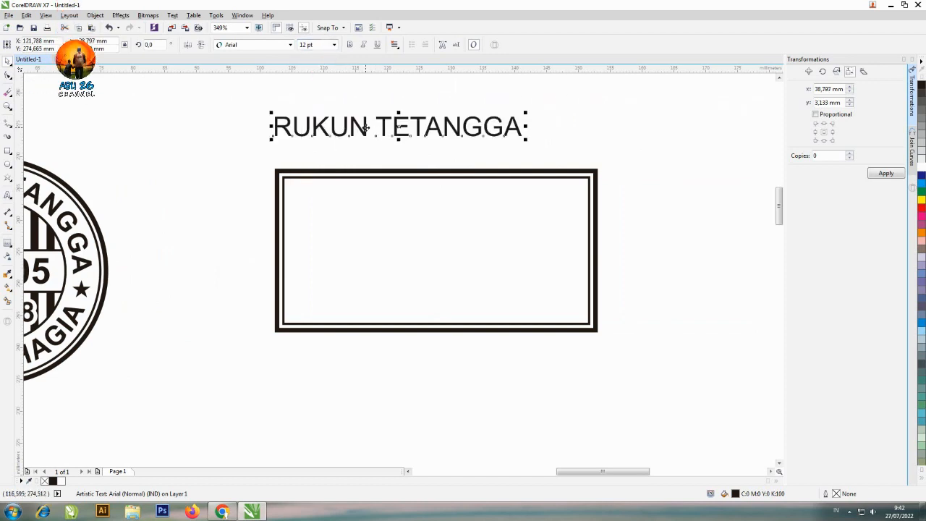
# Place the RUKUN TETANGGA line in the upper part of the frame, enlarged to about 44 mm wide, and make it bold
pyautogui.moveTo(366, 128); pyautogui.dragTo(404, 211)
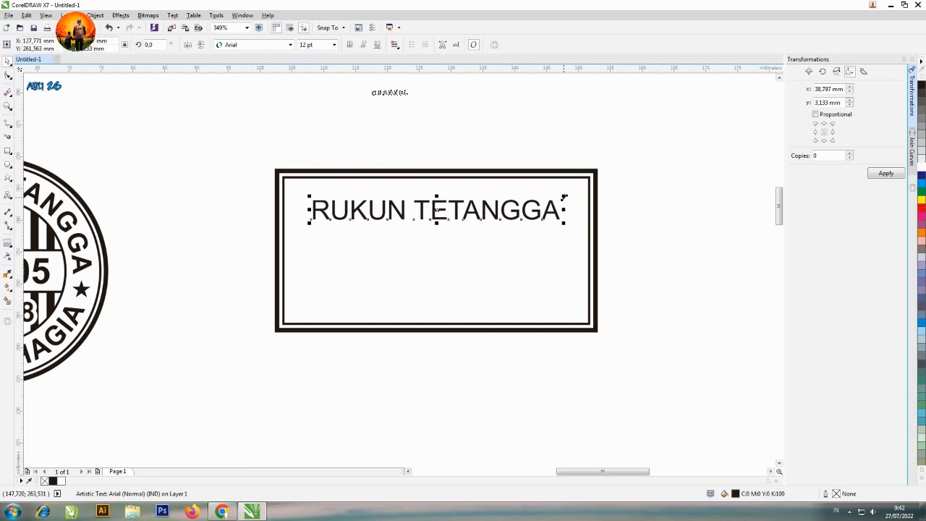
pyautogui.moveTo(564, 196); pyautogui.dragTo(580, 196)
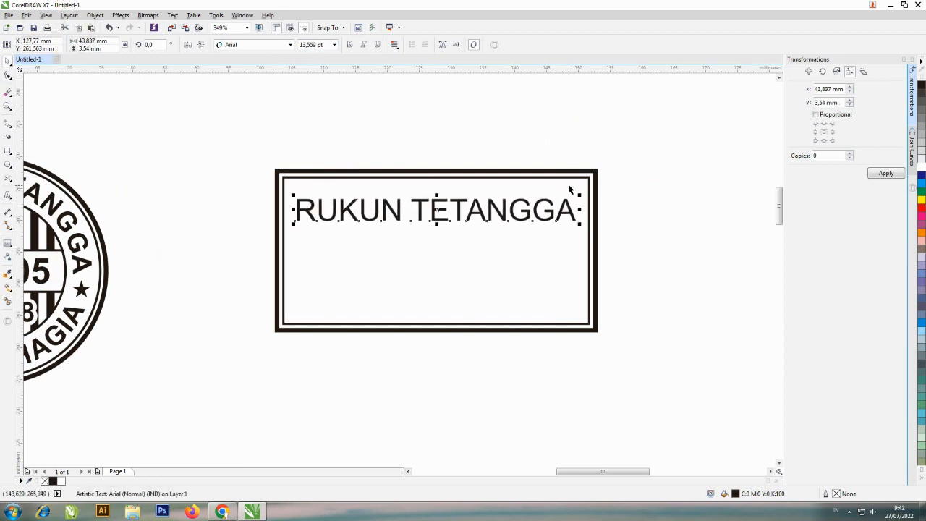
pyautogui.click(350, 45)
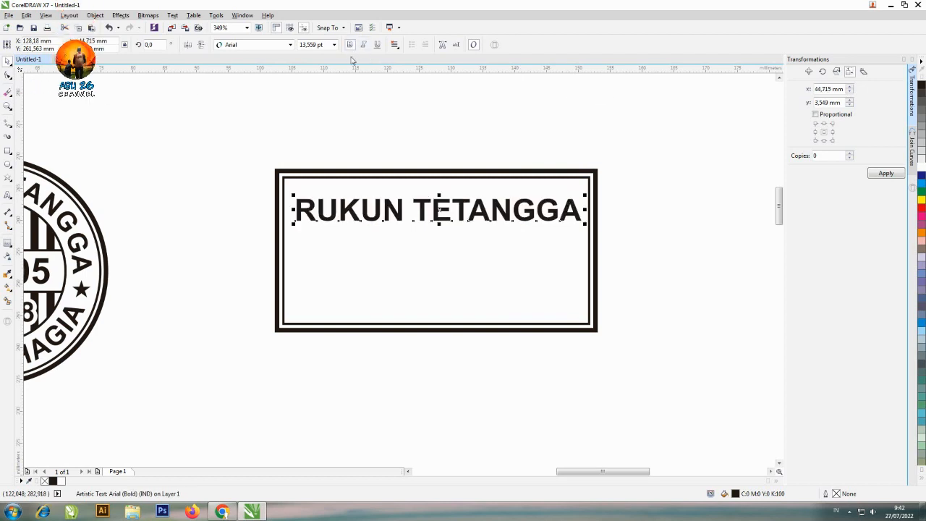
# Centre the RUKUN TETANGGA line horizontally on the outer rectangle
pyautogui.keyDown('shift'); pyautogui.click(439, 180); pyautogui.keyUp('shift')
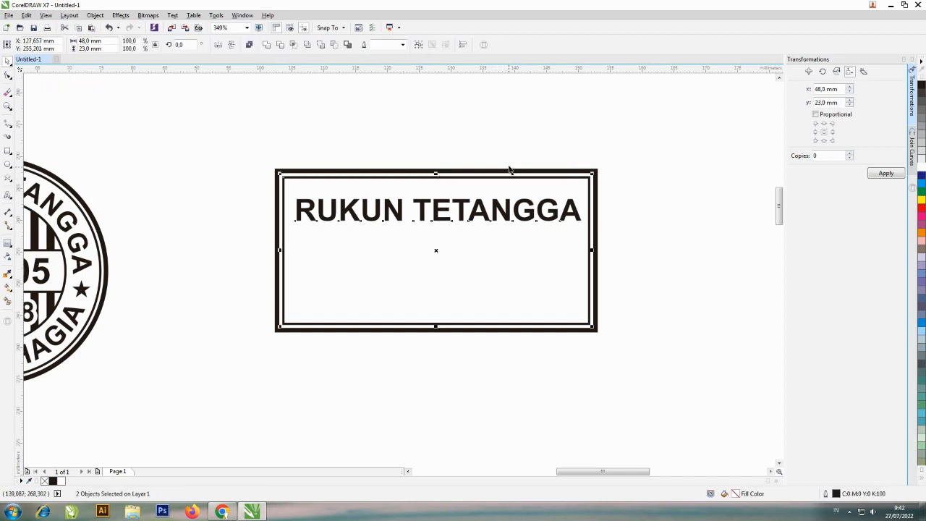
pyautogui.press('c')
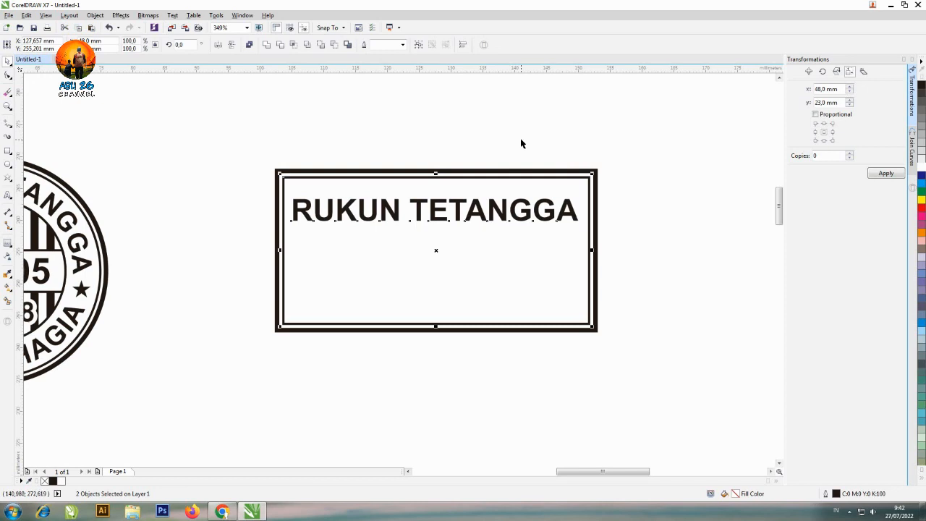
pyautogui.click(496, 134)
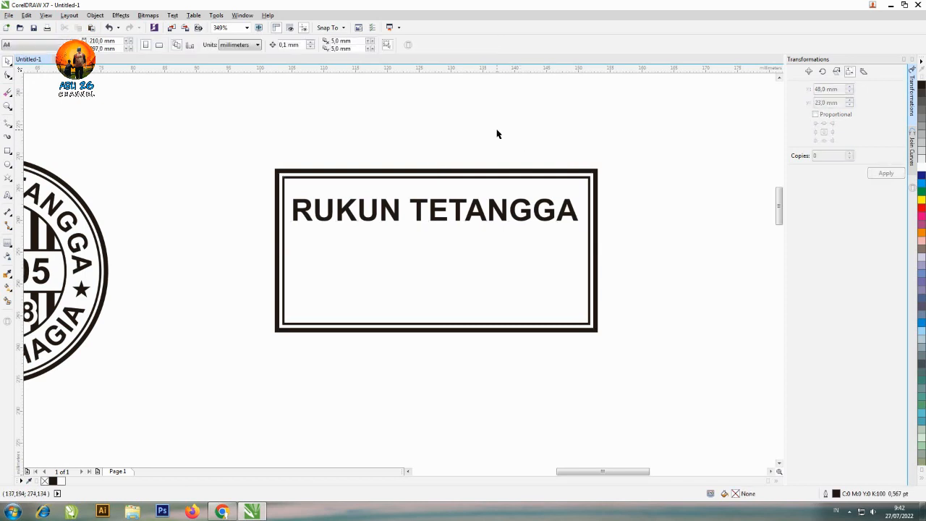
# Duplicate the RUKUN TETANGGA line straight below the original, in the lower half of the frame
pyautogui.click(477, 210)
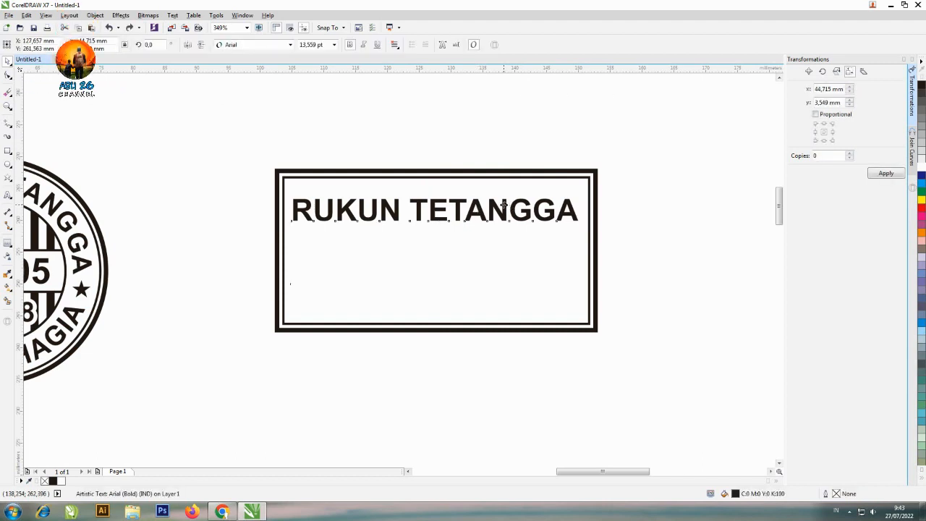
pyautogui.moveTo(504, 206); pyautogui.dragTo(509, 279)
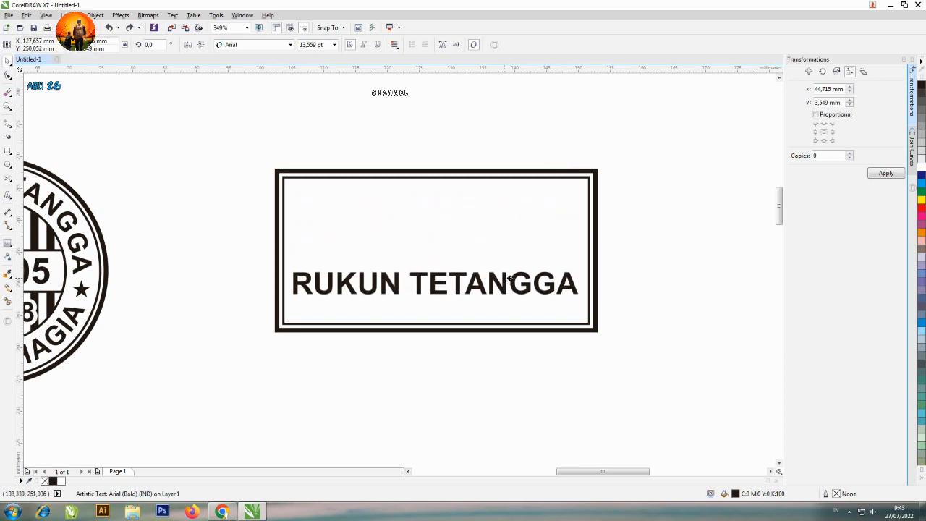
pyautogui.hotkey('ctrl', 'v')
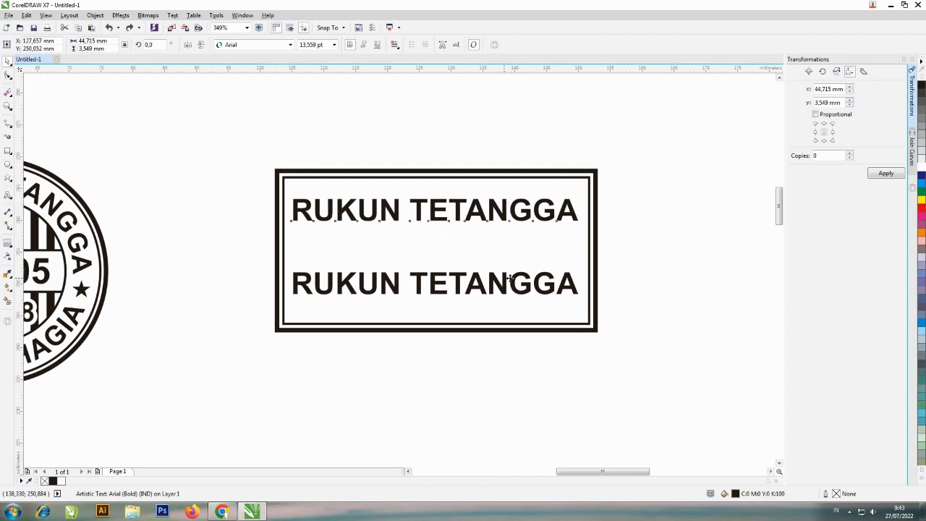
# Replace the wording of the lower text line with DESA BAHAGIA
pyautogui.click(509, 279)
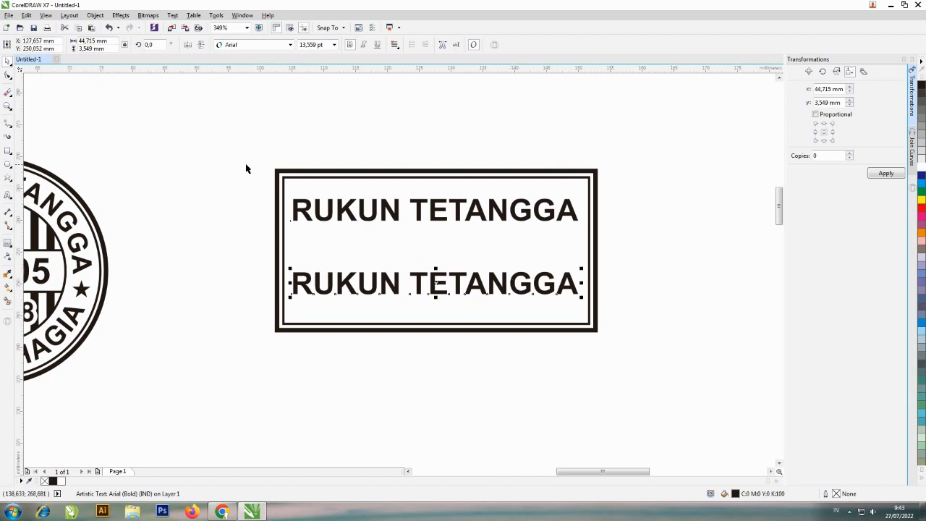
pyautogui.click(7, 196)
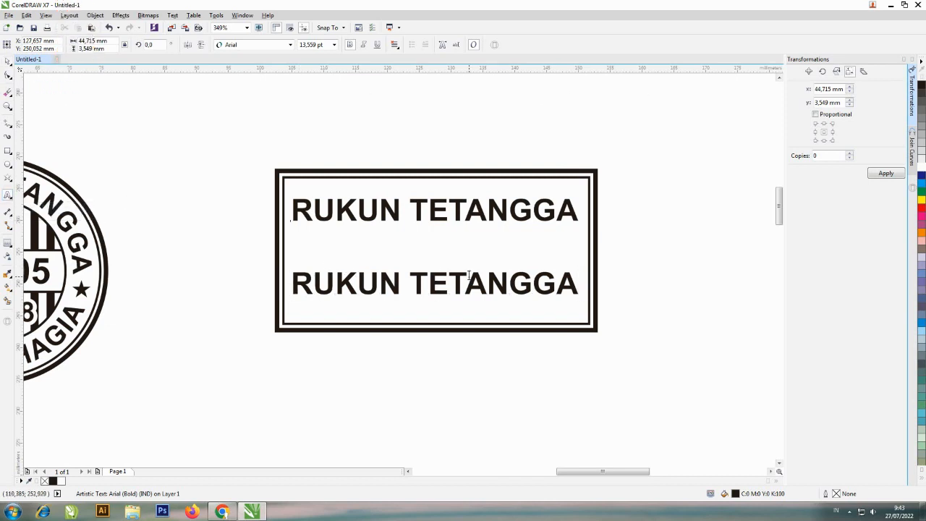
pyautogui.hotkey('ctrl', 'a')
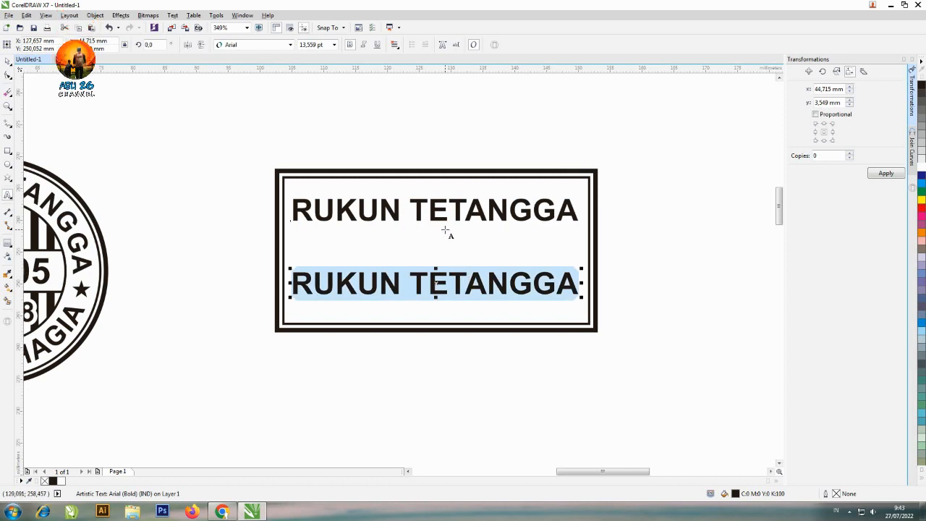
pyautogui.write('DESA BAHA')
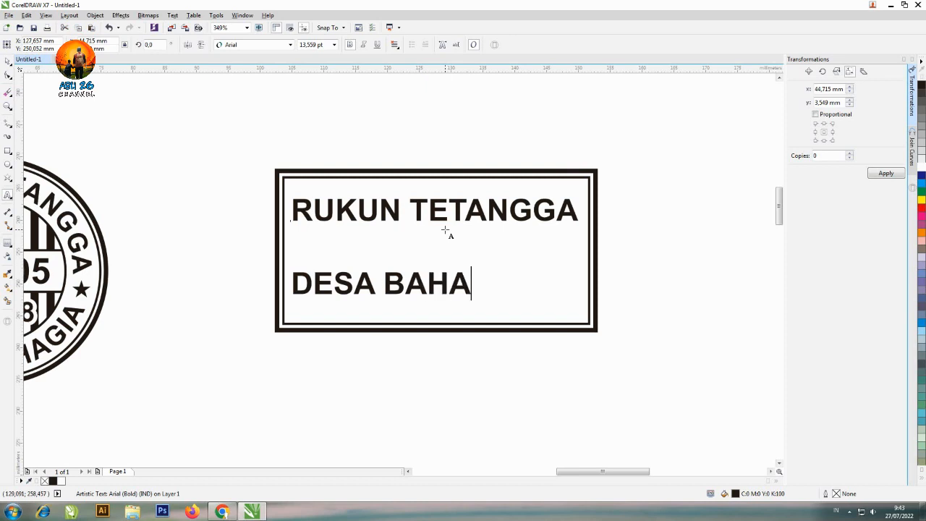
pyautogui.write('GIA')
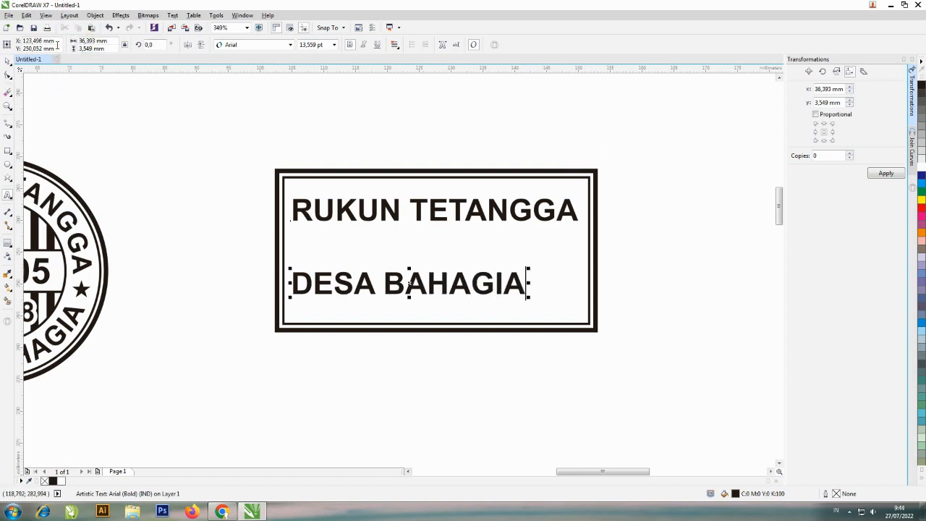
pyautogui.click(7, 61)
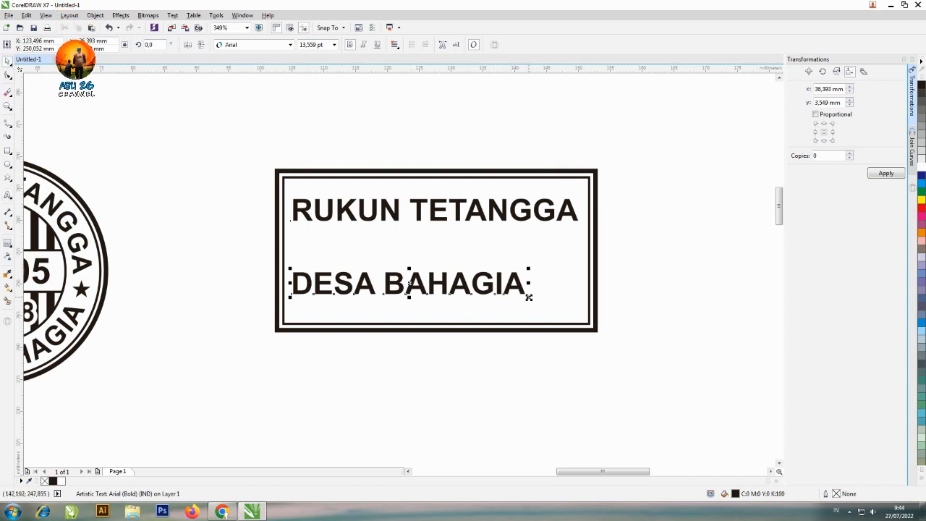
# Enlarge DESA BAHAGIA proportionally to about 44.5 mm wide and centre it horizontally on the outer rectangle
pyautogui.moveTo(528, 296); pyautogui.dragTo(581, 332)
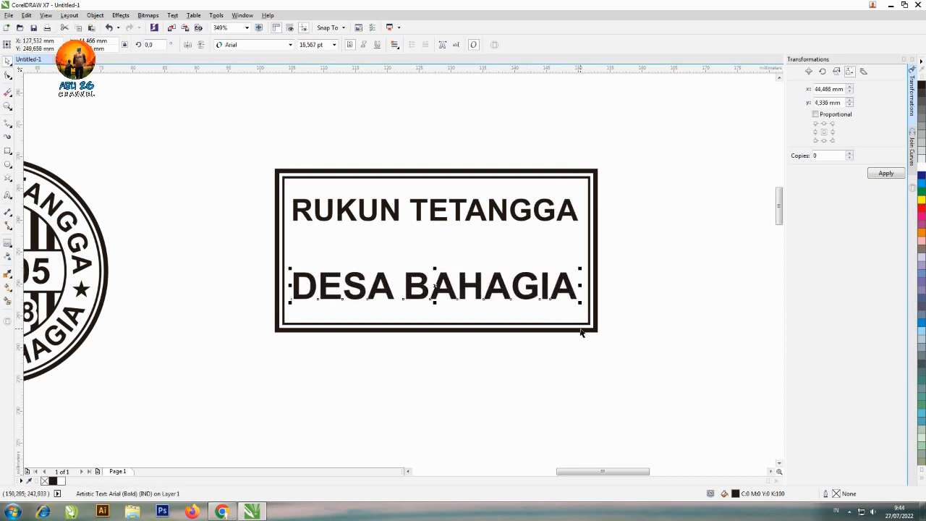
pyautogui.keyDown('shift'); pyautogui.click(516, 327); pyautogui.keyUp('shift')
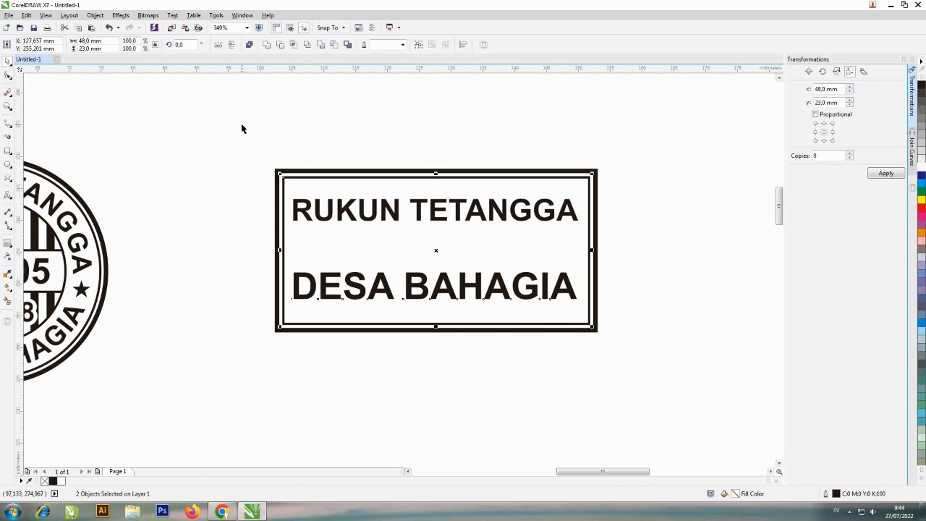
pyautogui.click(405, 138)
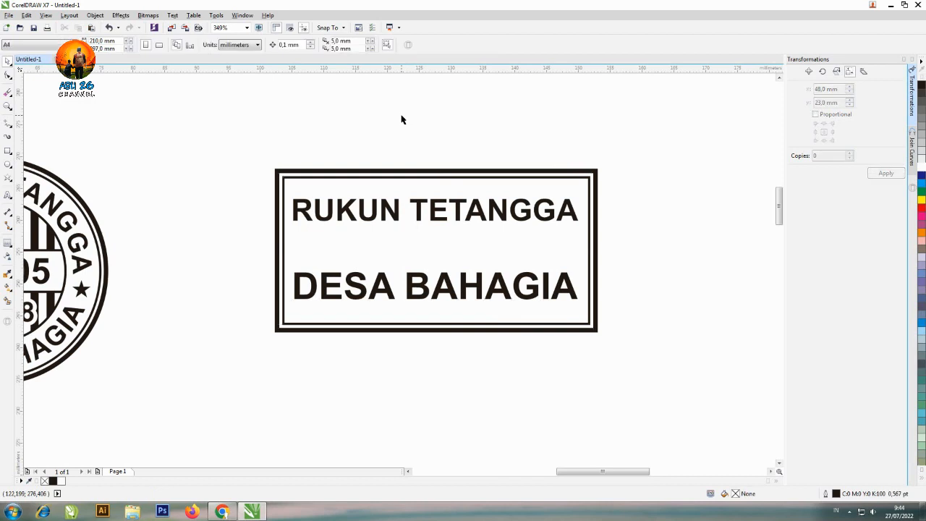
# Try stretching the RUKUN TETANGGA line vertically to about 9.3 mm high, and undo the stretch
pyautogui.click(434, 219)
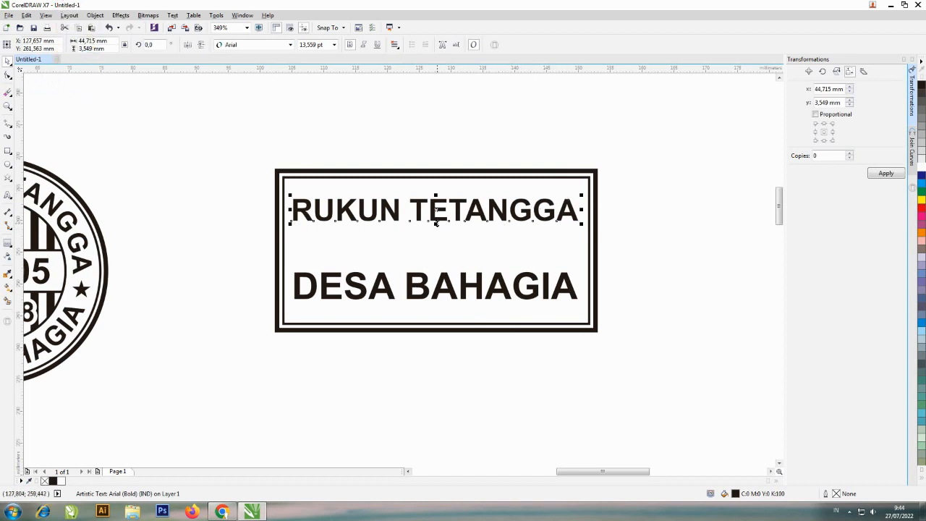
pyautogui.moveTo(437, 224); pyautogui.dragTo(443, 258)
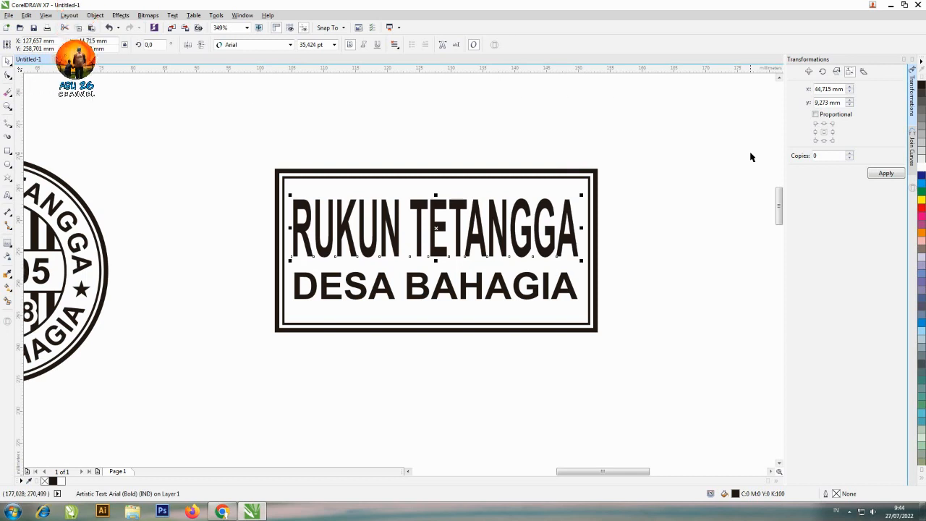
pyautogui.hotkey('ctrl', 'z')
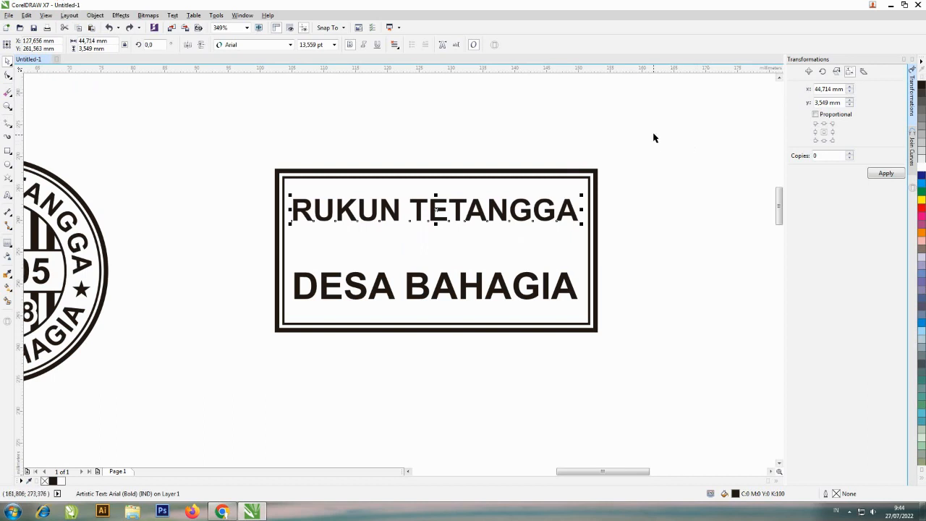
# Change the font of the RUKUN TETANGGA line to AlternateGothic2 BT
pyautogui.click(290, 45)
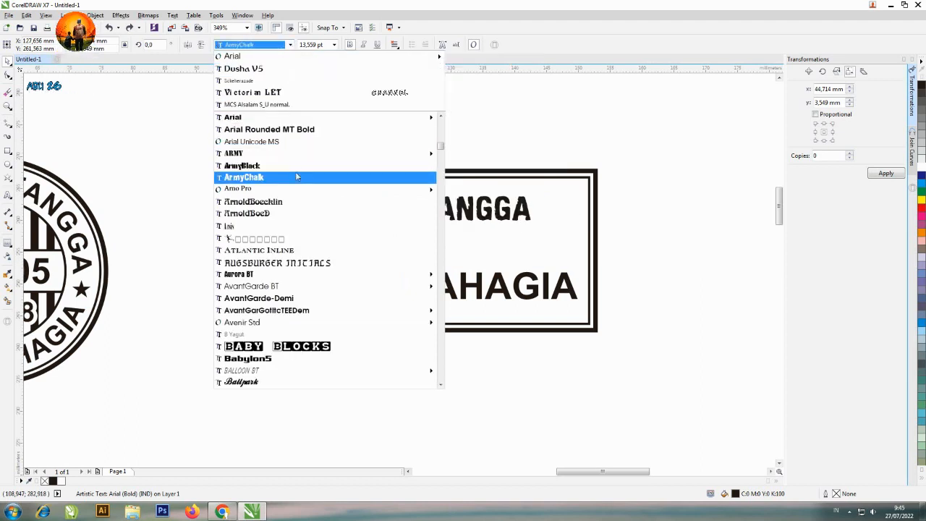
pyautogui.write('a')
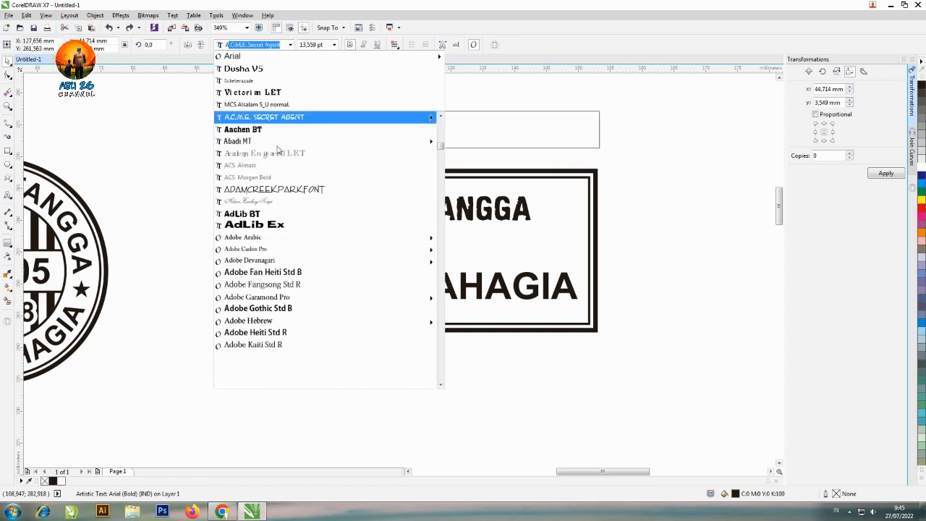
pyautogui.write('lternateGothic2 BT')
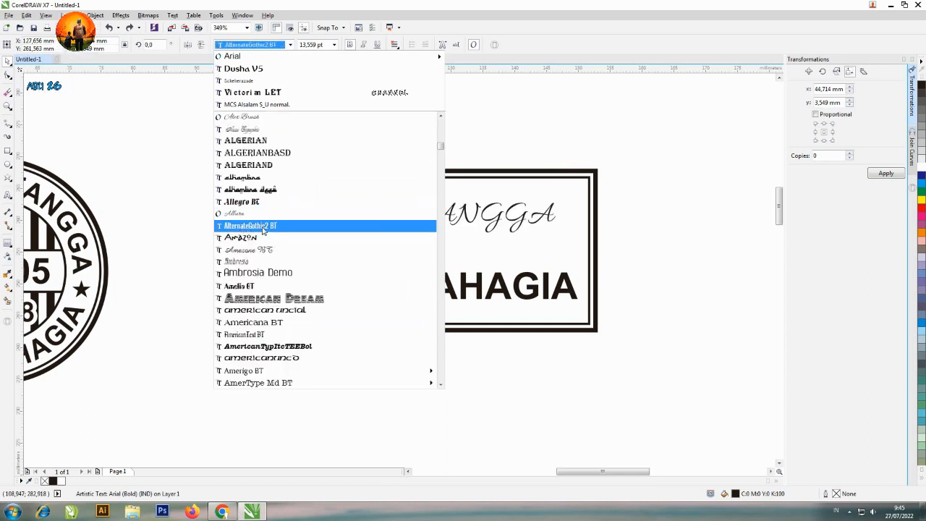
pyautogui.click(262, 226)
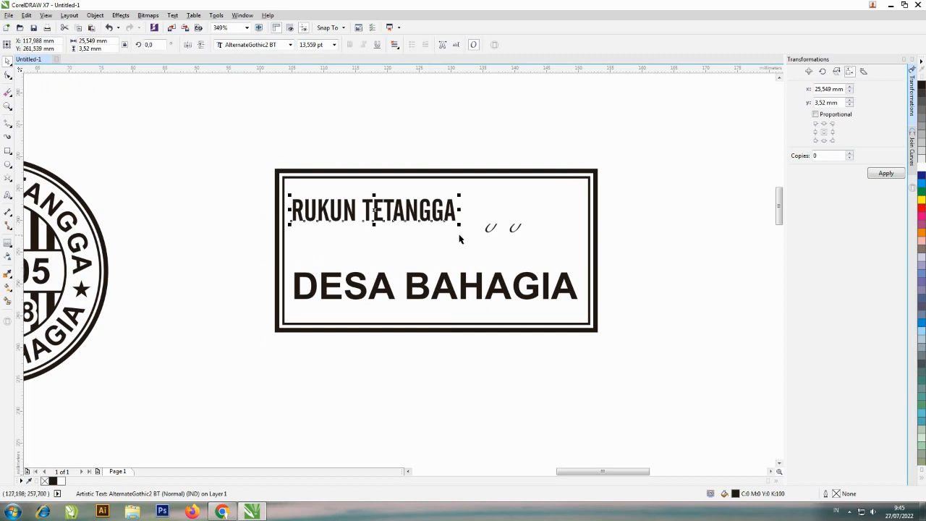
# Enlarge RUKUN TETANGGA proportionally to about 45 mm wide and centre it horizontally on the outer rectangle
pyautogui.moveTo(459, 224); pyautogui.dragTo(580, 278)
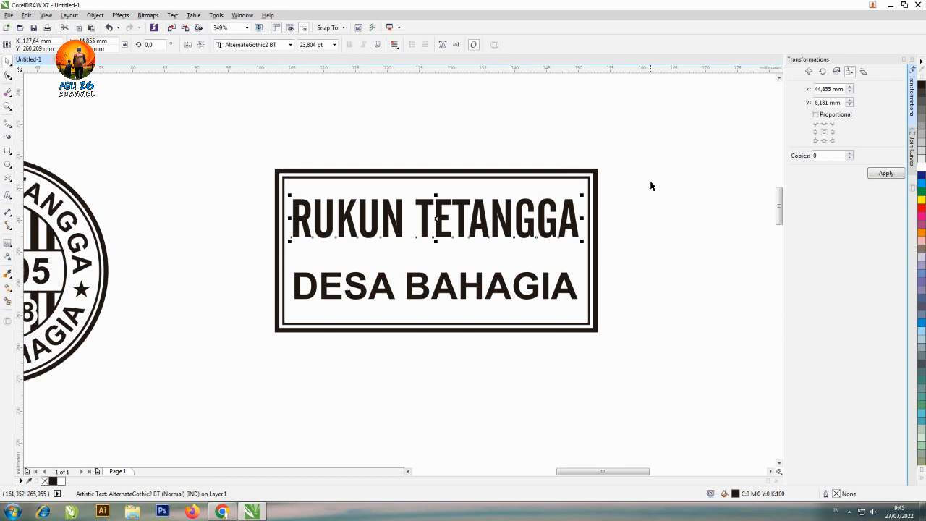
pyautogui.keyDown('shift'); pyautogui.click(561, 178); pyautogui.keyUp('shift')
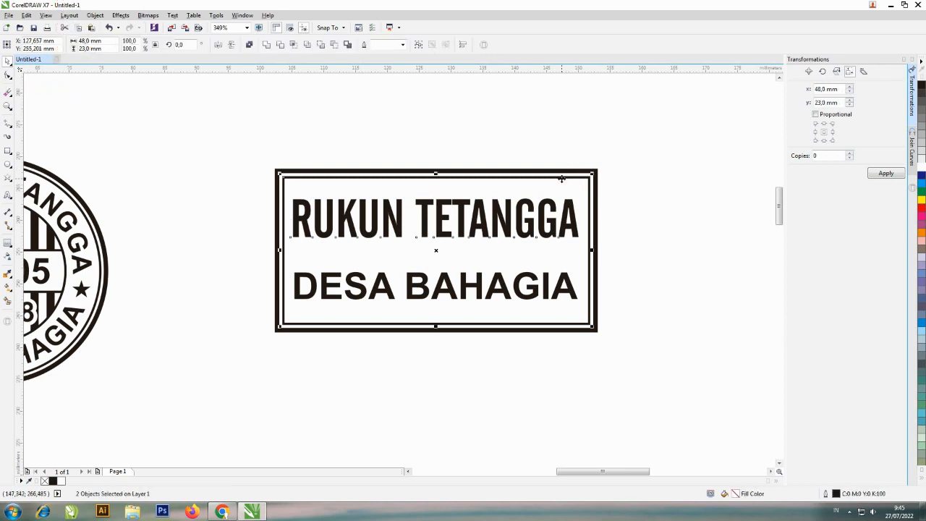
pyautogui.click(614, 211)
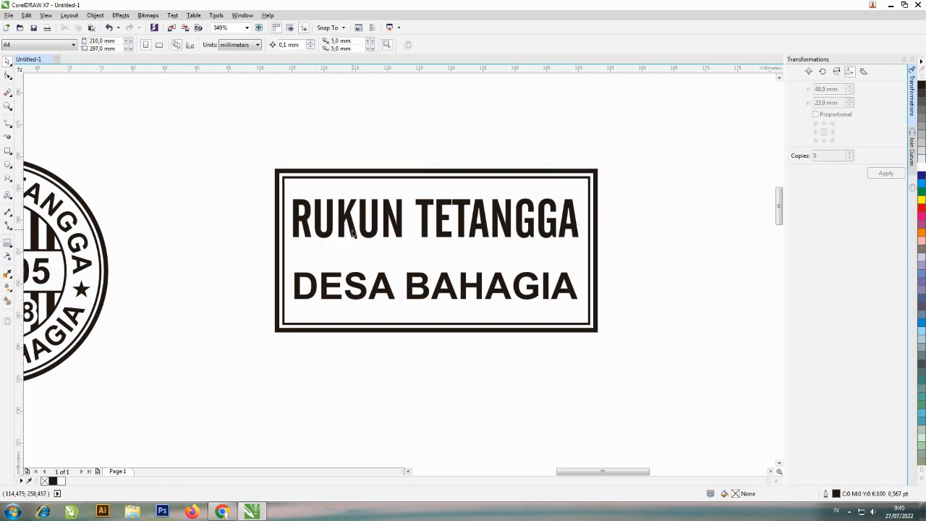
# Duplicate the RUKUN TETANGGA line above the stamp and replace the copy's text with RT.005/08
pyautogui.moveTo(354, 232); pyautogui.dragTo(359, 154)
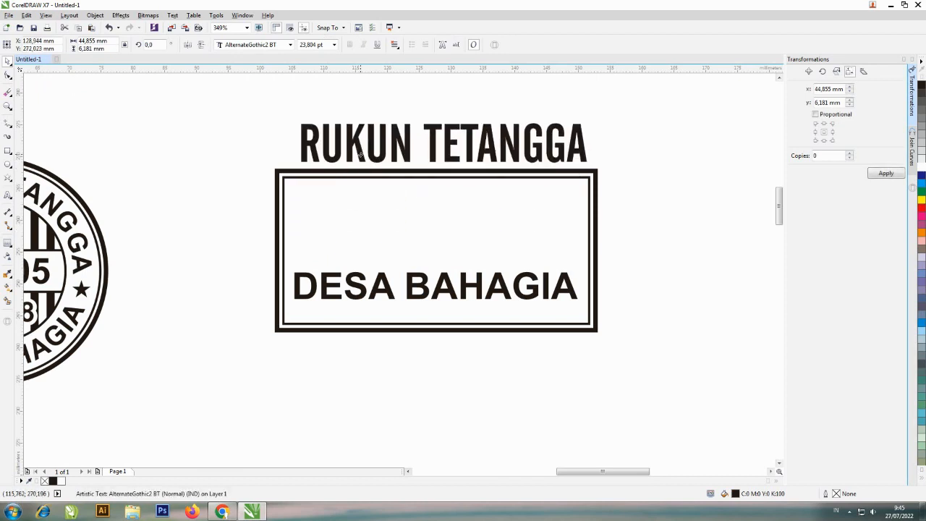
pyautogui.rightClick(360, 154)
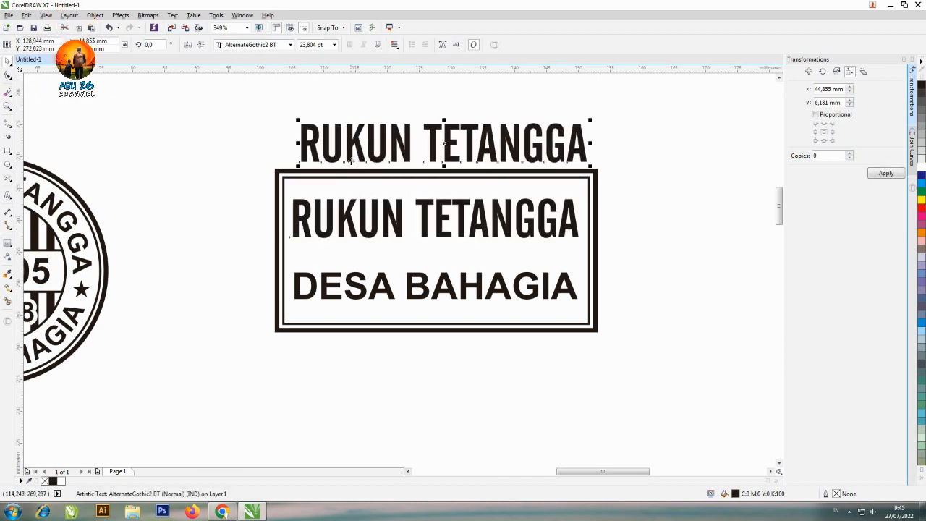
pyautogui.click(7, 196)
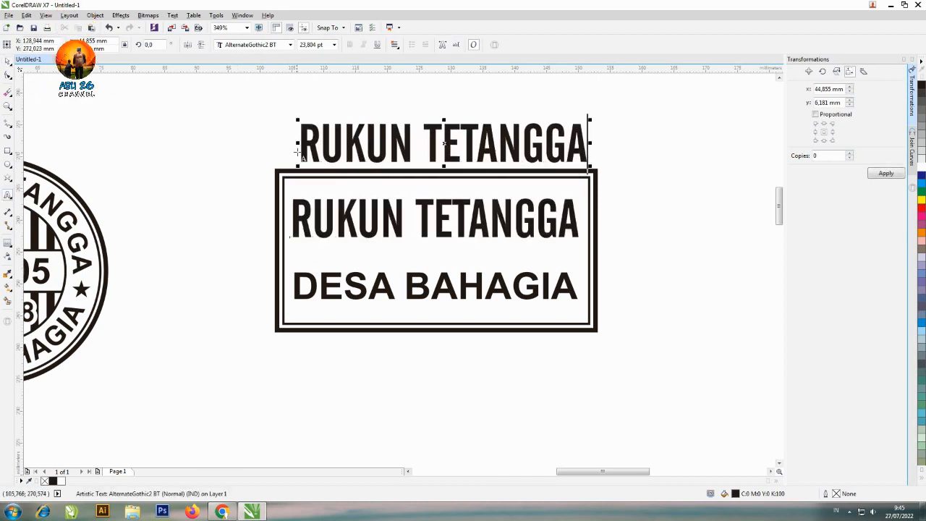
pyautogui.click(307, 144)
pyautogui.hotkey('ctrl', 'a')
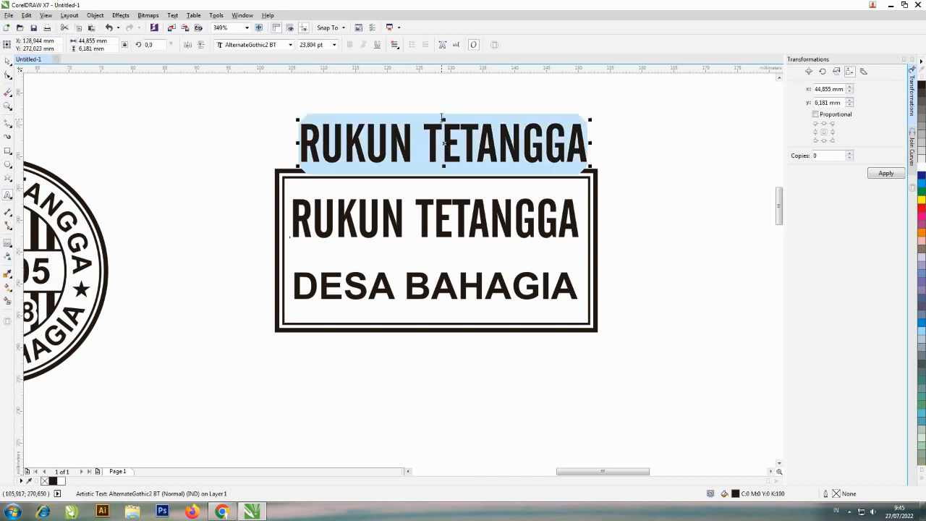
pyautogui.write('RT.')
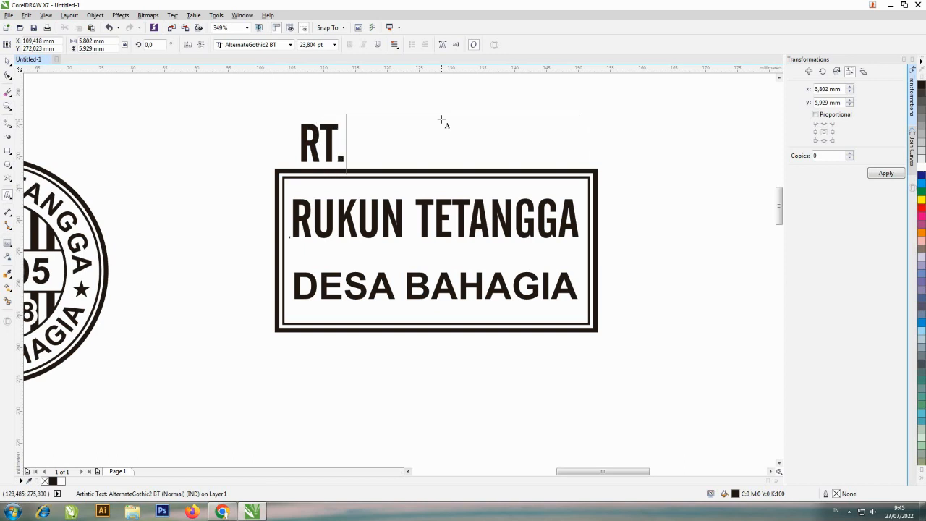
pyautogui.write('005/')
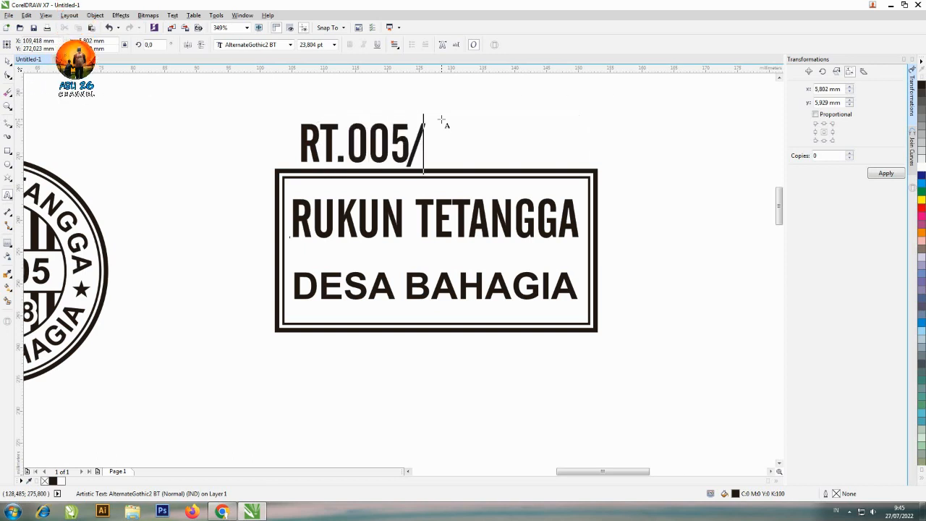
pyautogui.write('08')
pyautogui.hotkey('ctrl', 'space')
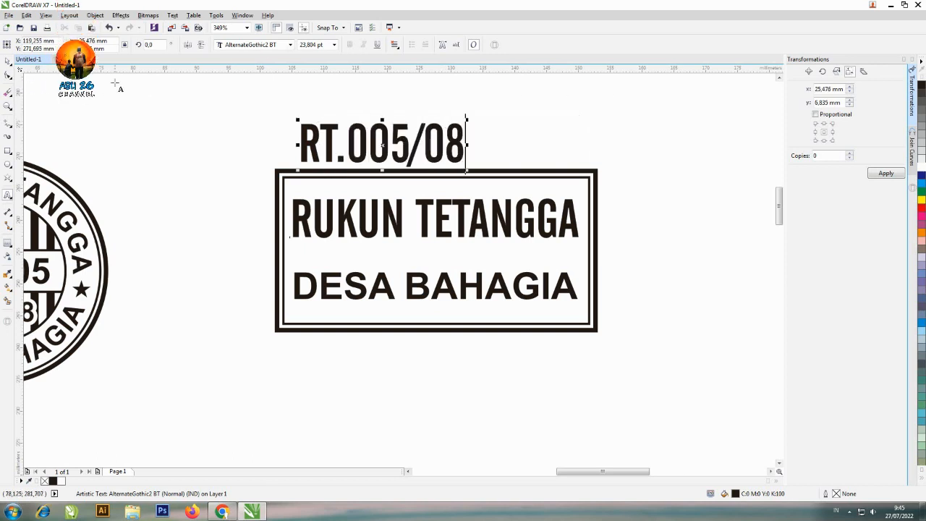
pyautogui.click(7, 61)
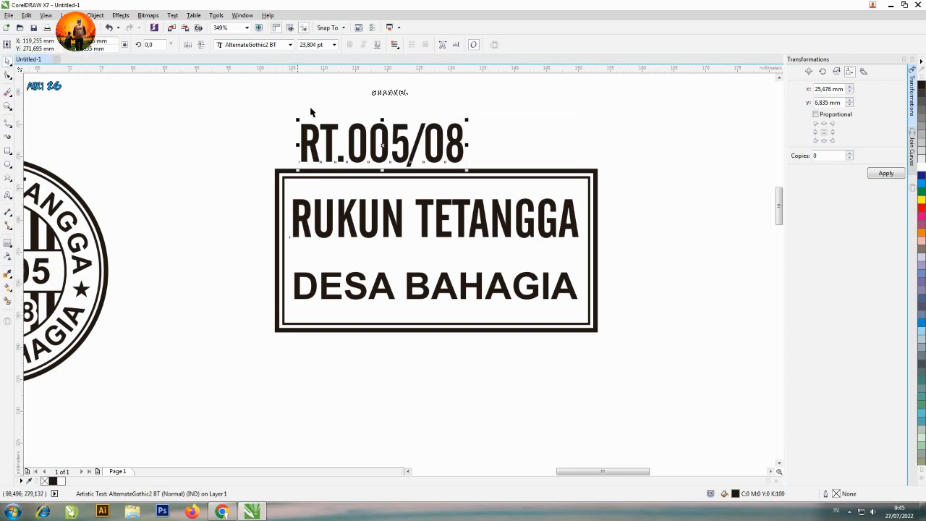
# Place RT.005/08 between RUKUN TETANGGA and DESA BAHAGIA, lowering DESA BAHAGIA to make room
pyautogui.moveTo(386, 148); pyautogui.dragTo(437, 270)
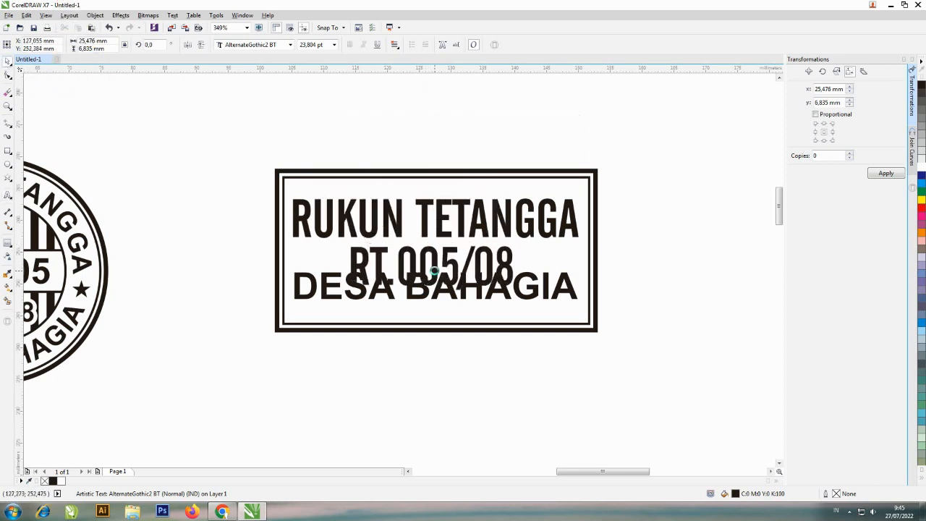
pyautogui.click(545, 286)
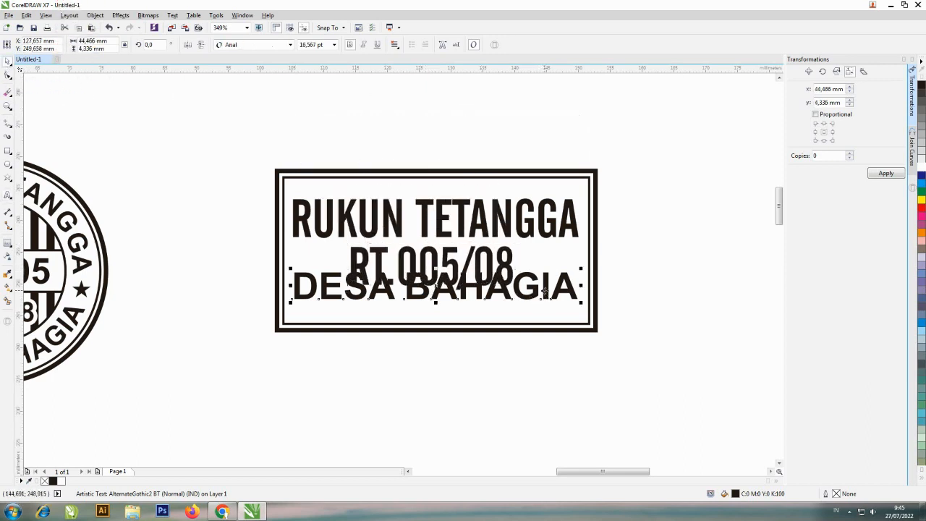
pyautogui.moveTo(544, 284); pyautogui.dragTo(547, 302)
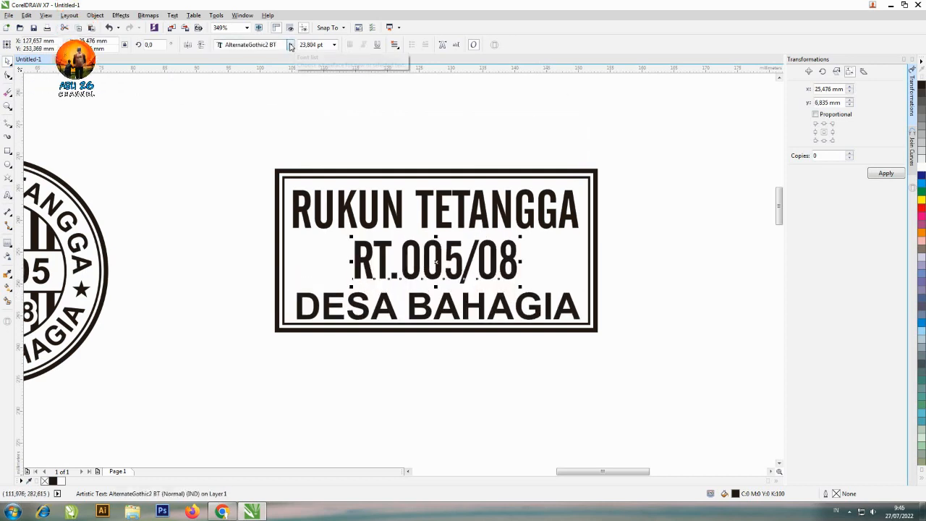
# Change the font of the RT.005/08 line to Arial Black (Normal)
pyautogui.click(291, 45)
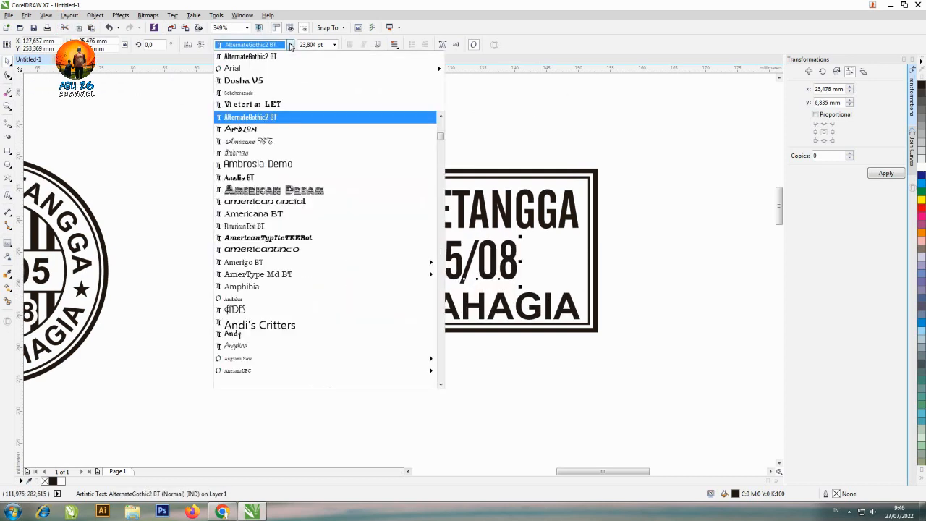
pyautogui.moveTo(277, 66)
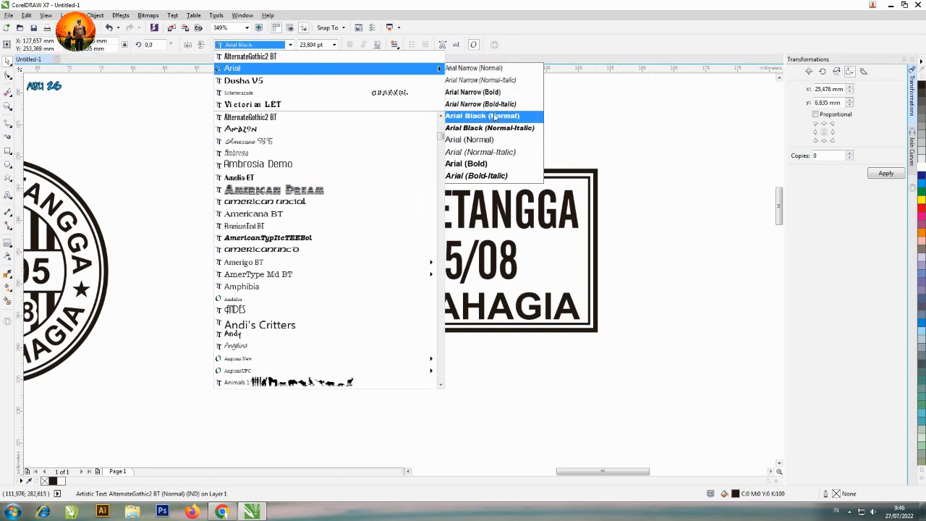
pyautogui.click(495, 116)
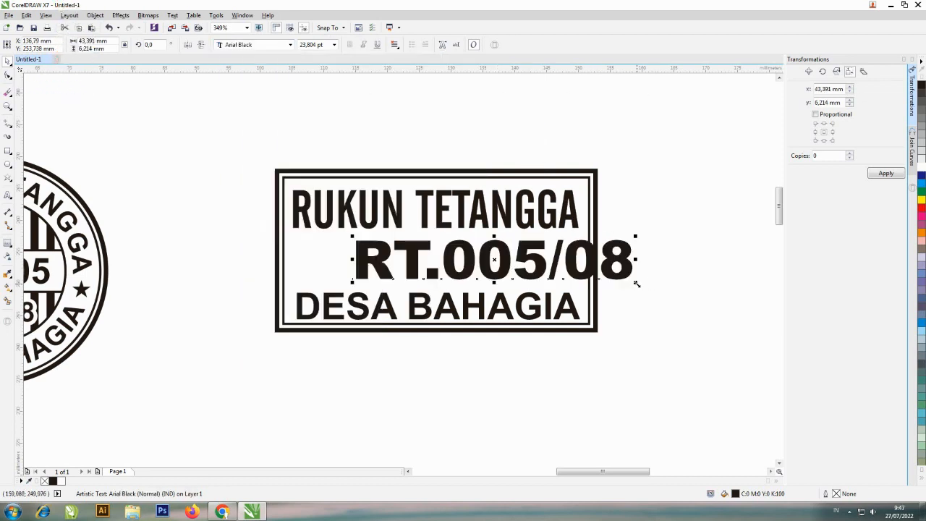
# Shrink RT.005/08 proportionally to about 37.4 mm wide and centre it horizontally on the inner rectangle
pyautogui.moveTo(636, 284); pyautogui.dragTo(599, 277)
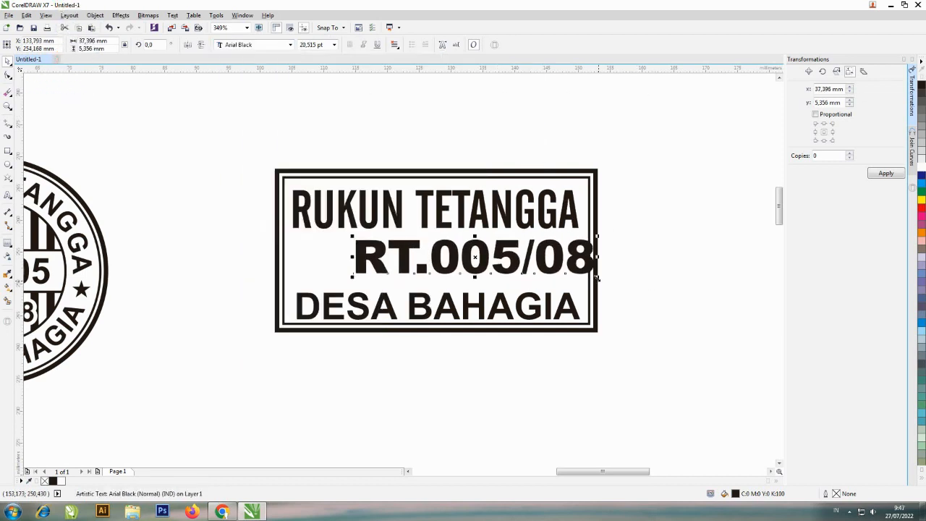
pyautogui.keyDown('shift'); pyautogui.click(591, 211); pyautogui.keyUp('shift')
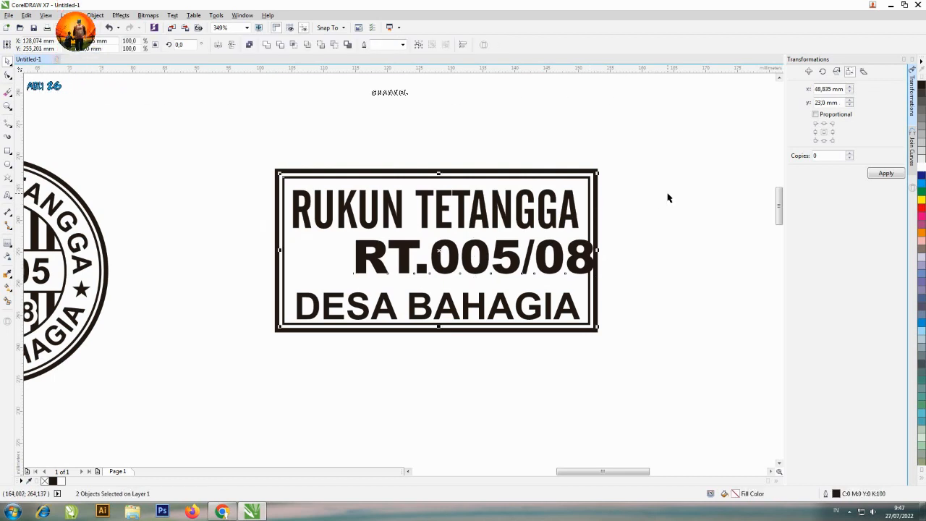
pyautogui.press('c')
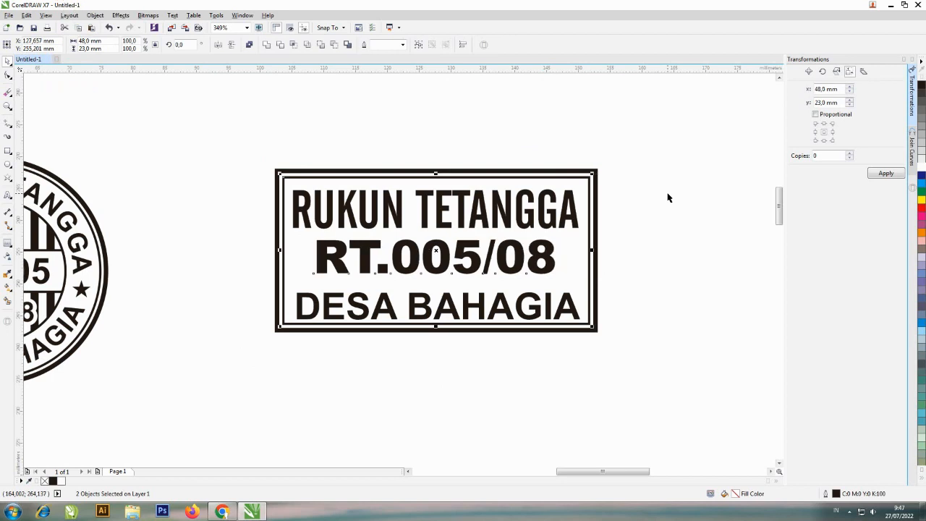
pyautogui.click(643, 222)
# Shift RT.005/08 slightly down and DESA BAHAGIA slightly up to even out the line spacing
pyautogui.click(553, 257)
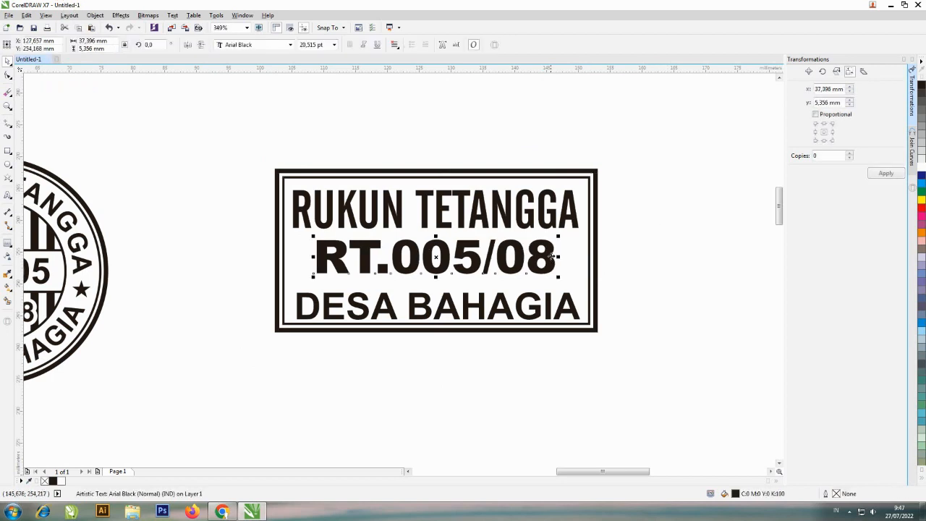
pyautogui.moveTo(547, 254); pyautogui.dragTo(548, 257)
pyautogui.click(549, 304)
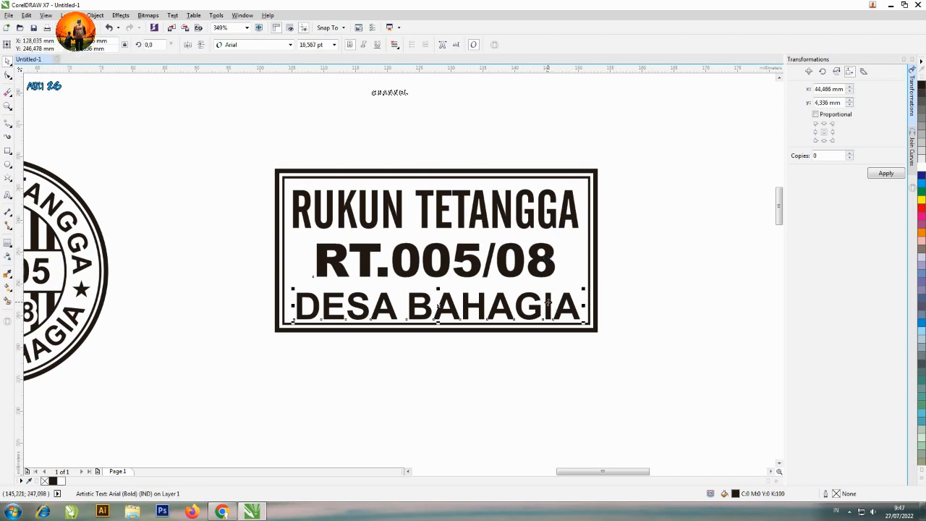
pyautogui.moveTo(548, 303); pyautogui.dragTo(549, 305)
pyautogui.click(688, 209)
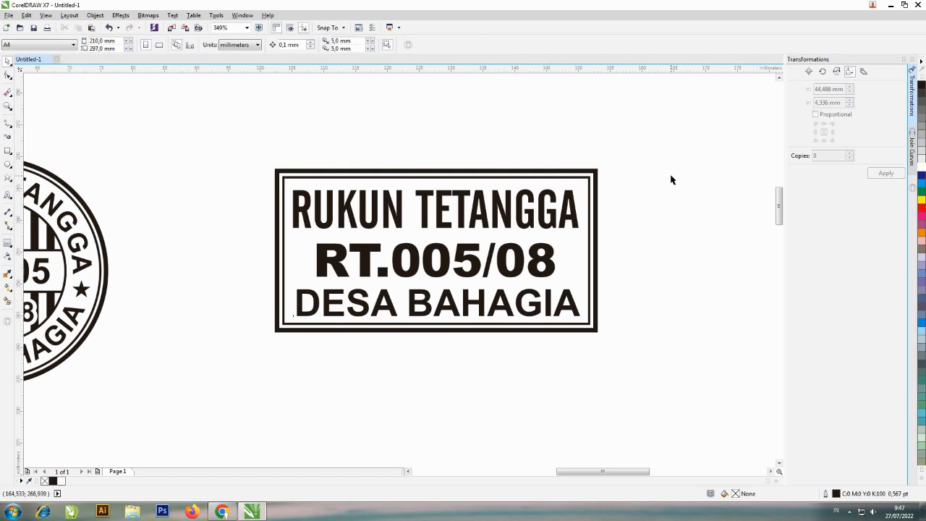
# Copy the inner rectangle at about 16.5 mm high, keeping its top edge and ending it between RT.005/08 and DESA BAHAGIA
pyautogui.click(508, 177)
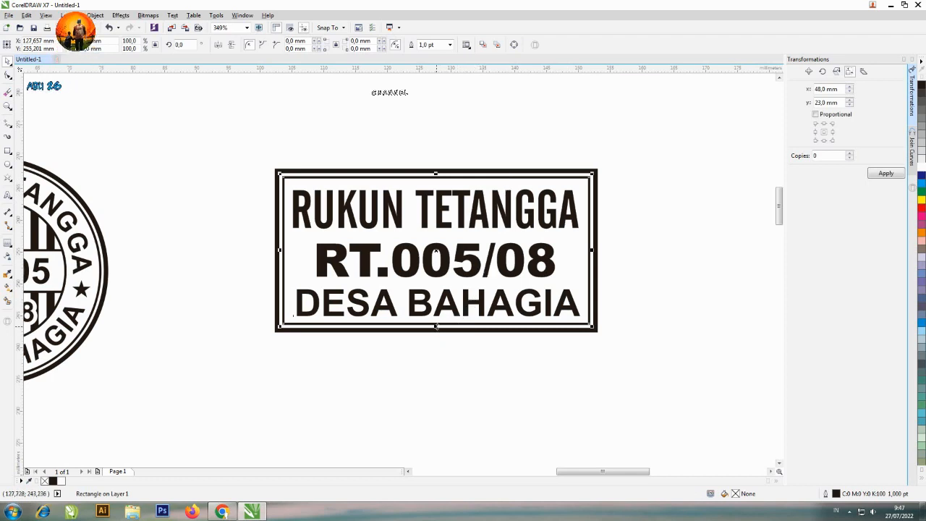
pyautogui.moveTo(437, 327); pyautogui.dragTo(459, 284)
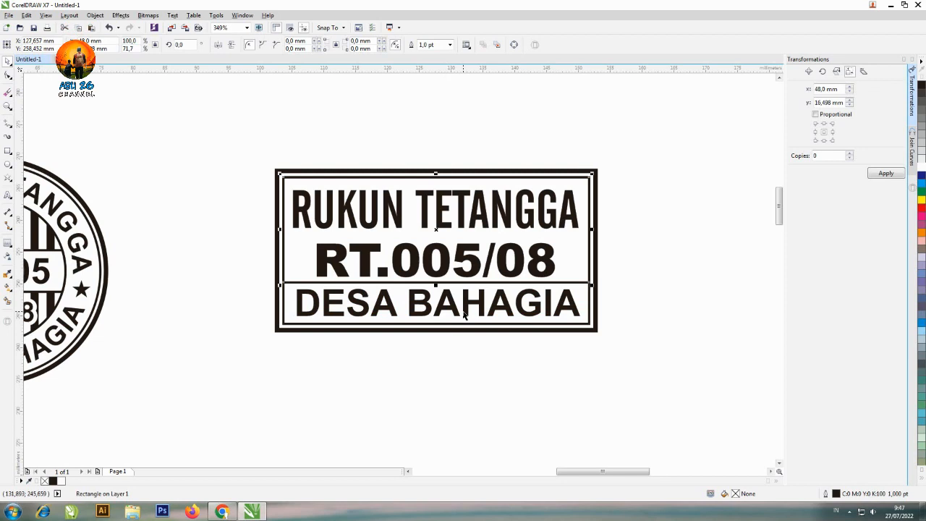
pyautogui.click(628, 230)
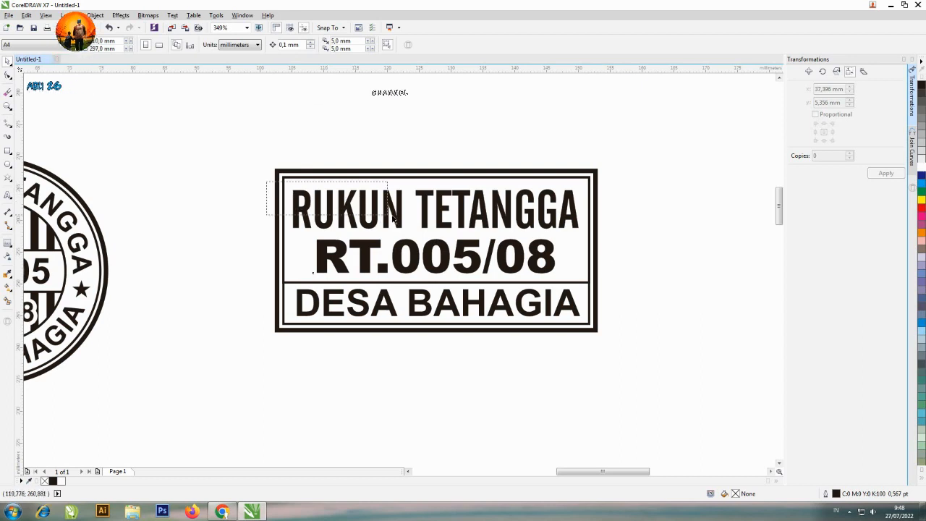
# Fill the RUKUN TETANGGA and RT.005/08 lines white and the shorter inner rectangle around them black
pyautogui.moveTo(266, 182); pyautogui.dragTo(583, 278)
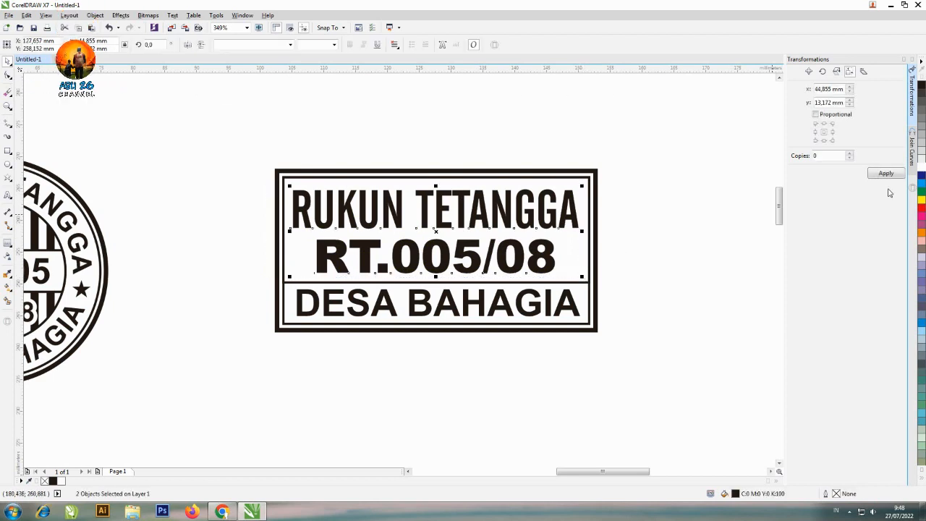
pyautogui.click(921, 168)
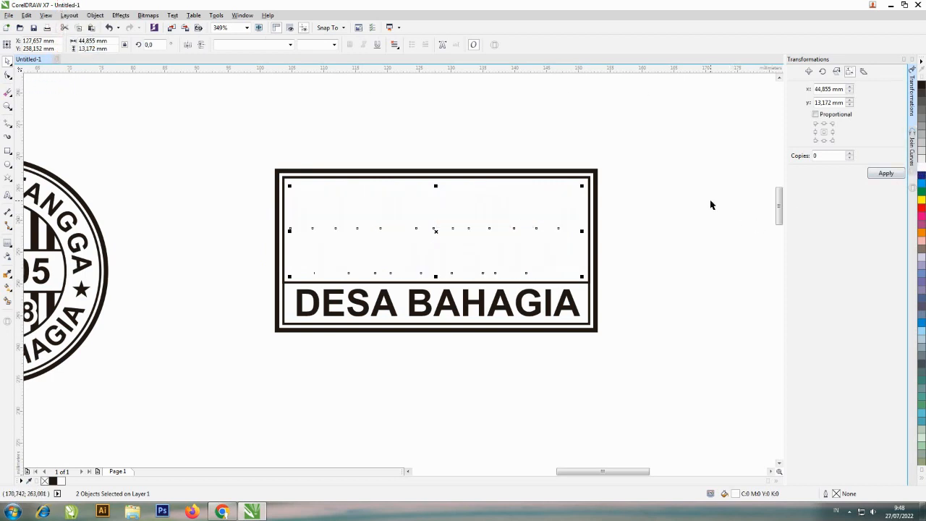
pyautogui.click(584, 281)
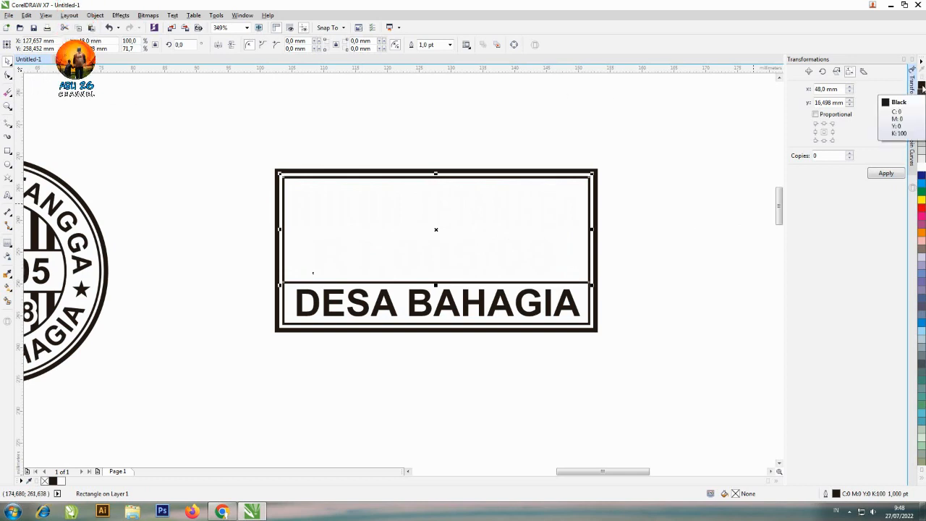
pyautogui.click(921, 87)
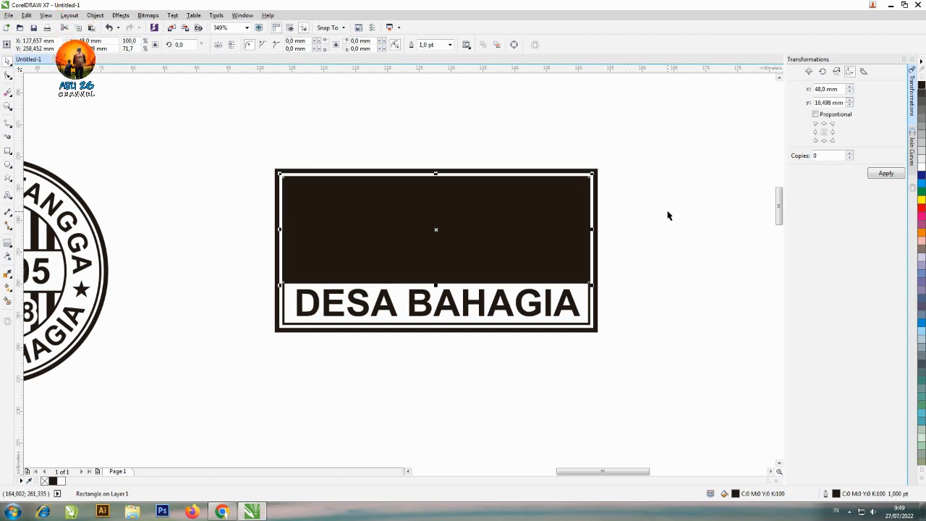
# Try sending the black rectangle to the back of the page, and undo the reordering
pyautogui.click(101, 15)
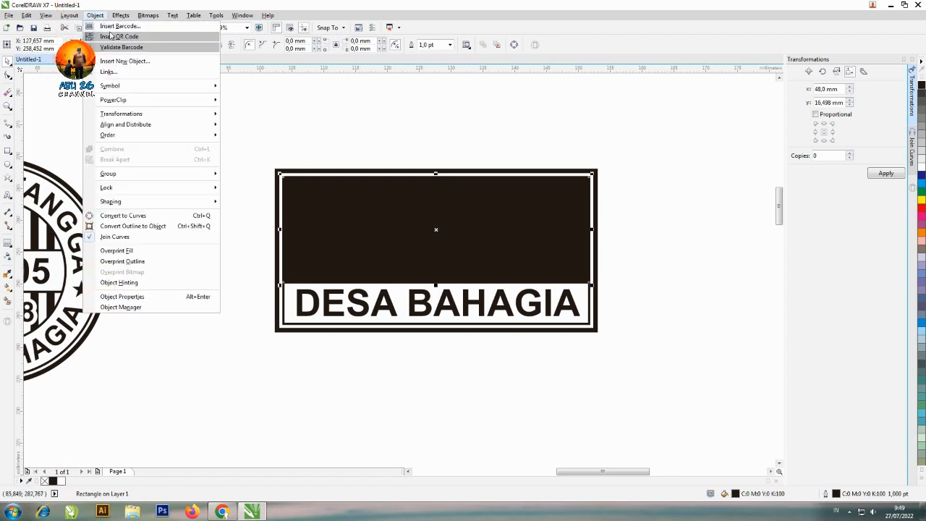
pyautogui.moveTo(143, 139)
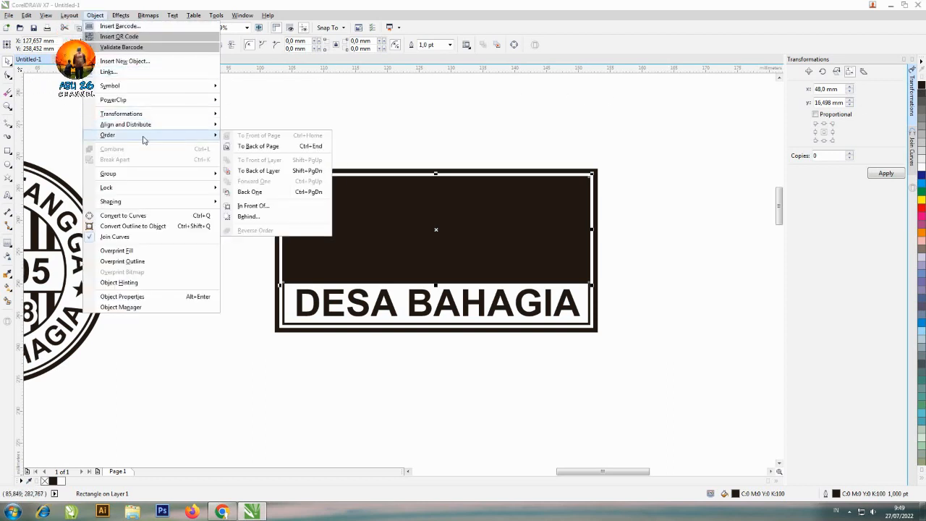
pyautogui.click(259, 147)
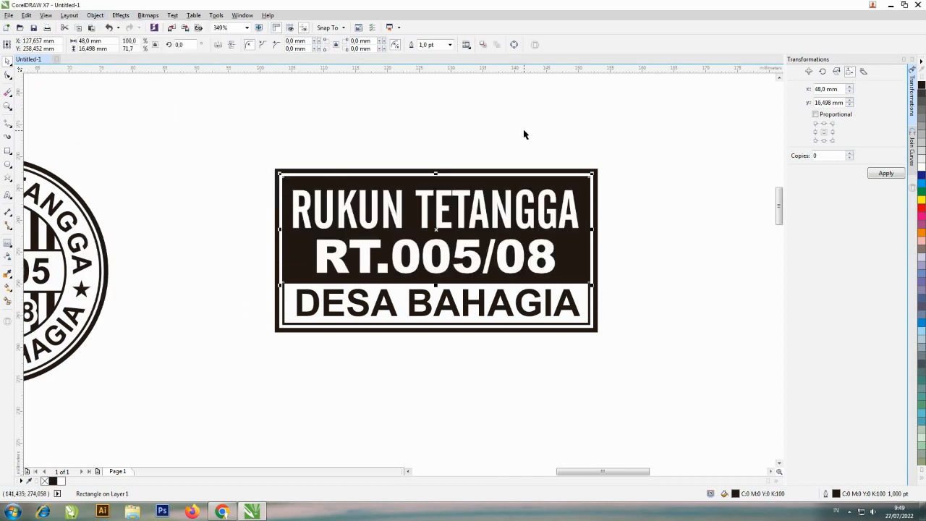
pyautogui.hotkey('ctrl', 'z')
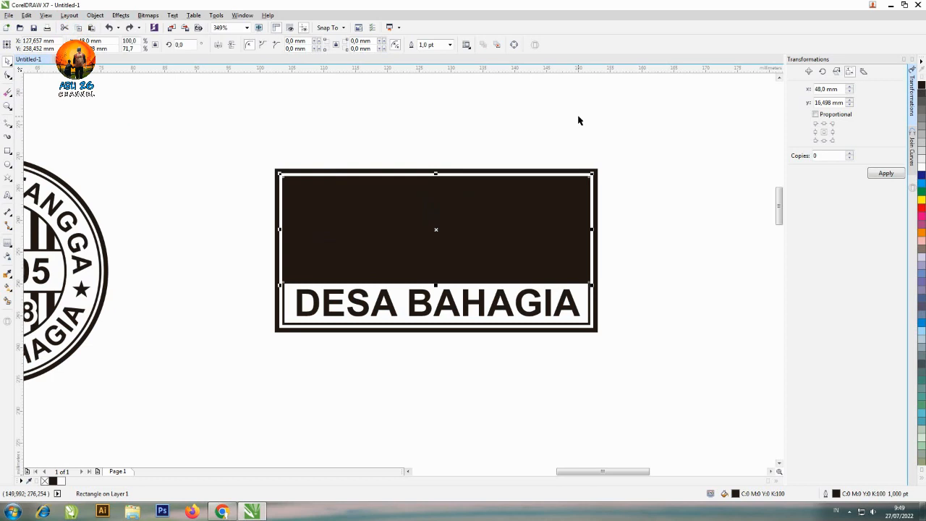
# Send the black rectangle behind the white text lines, to the back of the page
pyautogui.hotkey('ctrl', 'End')
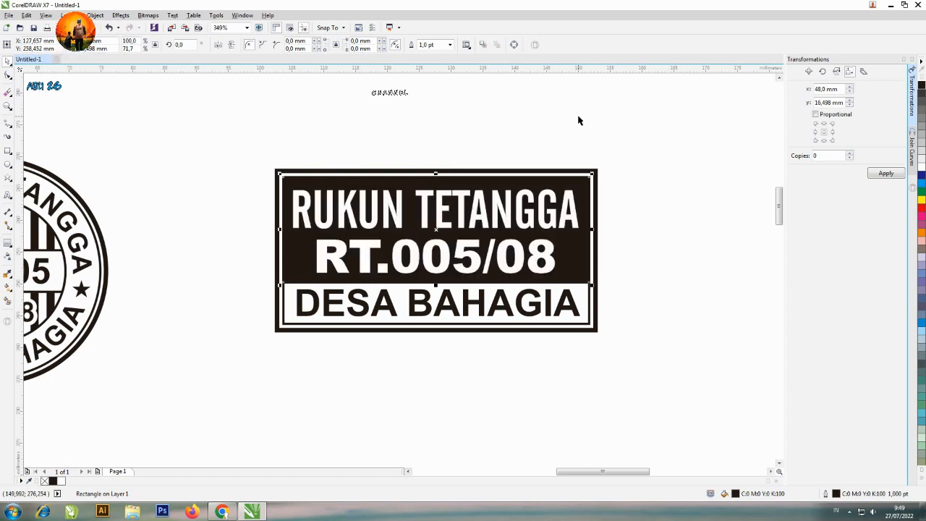
pyautogui.click(624, 155)
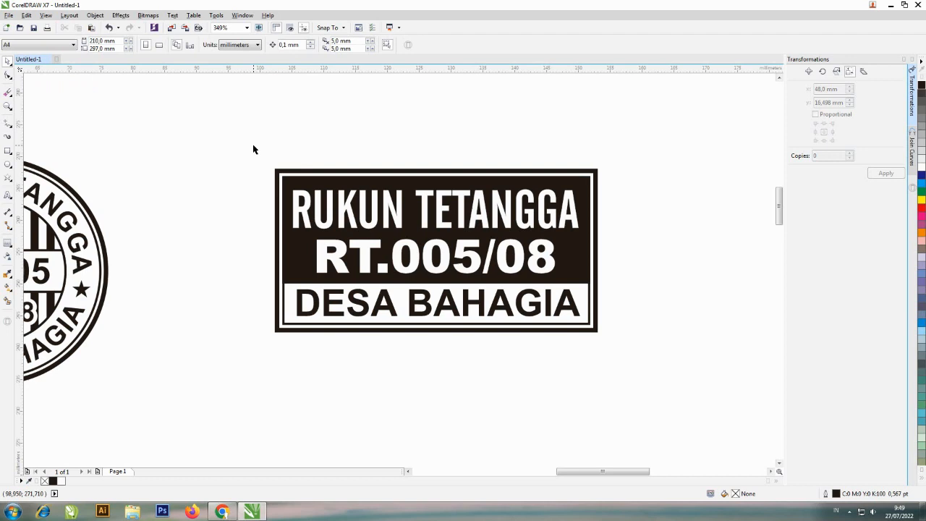
# Move all parts of the rectangular stamp together about 28 mm down the page
pyautogui.moveTo(253, 145); pyautogui.dragTo(661, 370)
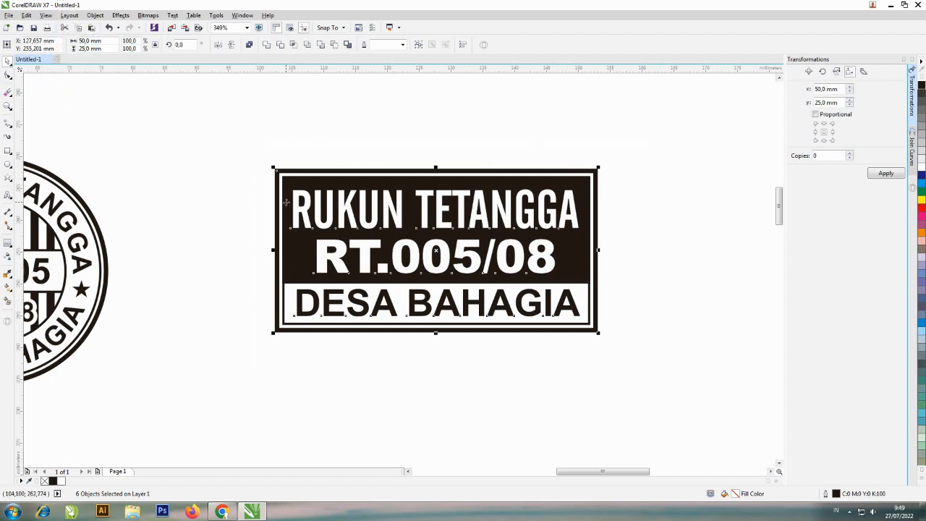
pyautogui.moveTo(285, 202); pyautogui.dragTo(282, 379)
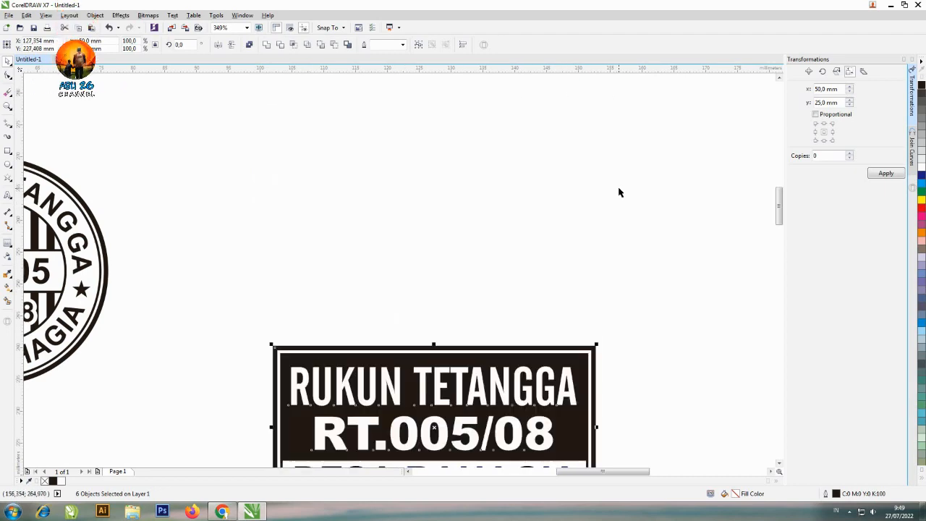
# Paste a copy of the rectangular stamp at its original place, directly above the one moved down the page
pyautogui.hotkey('ctrl', 'v')
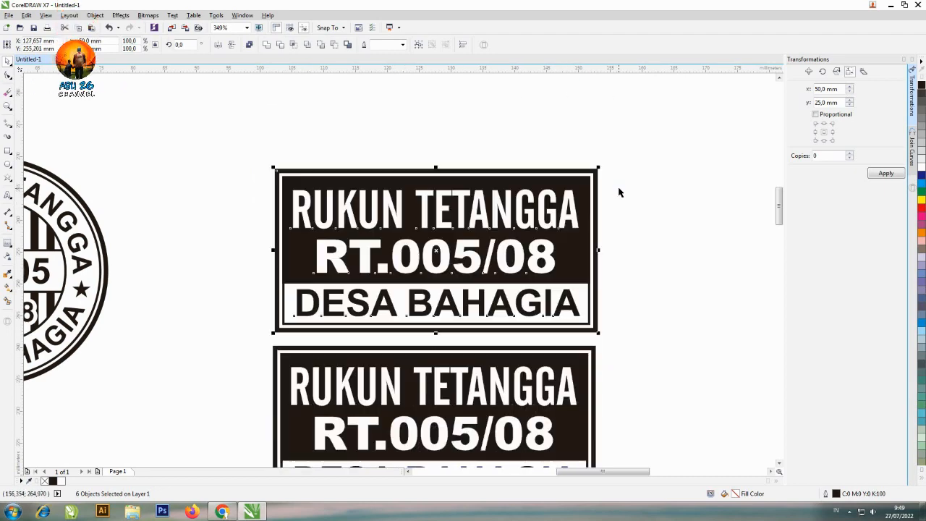
pyautogui.click(780, 462)
pyautogui.click(627, 259)
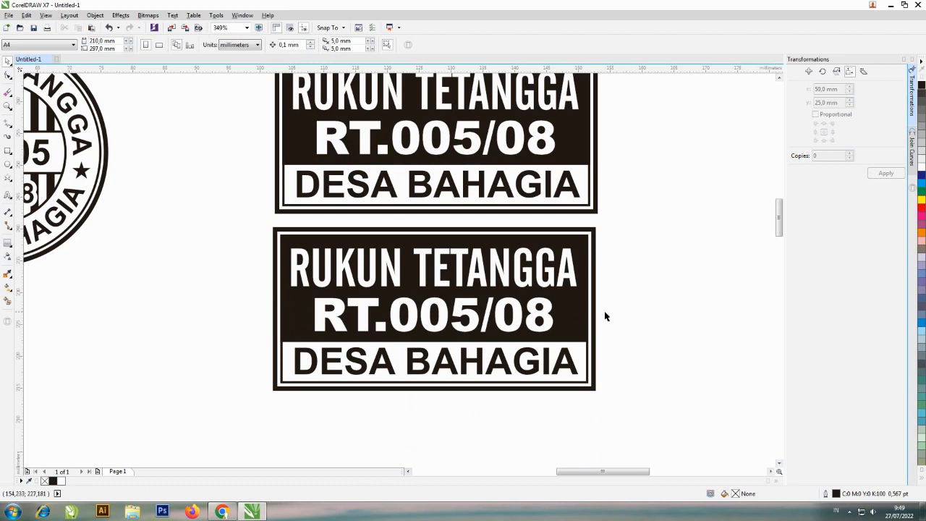
# Delete the black upper panel of the lower rectangular stamp and fill its RUKUN TETANGGA and RT.005/08 lines black
pyautogui.click(584, 345)
pyautogui.press('Delete')
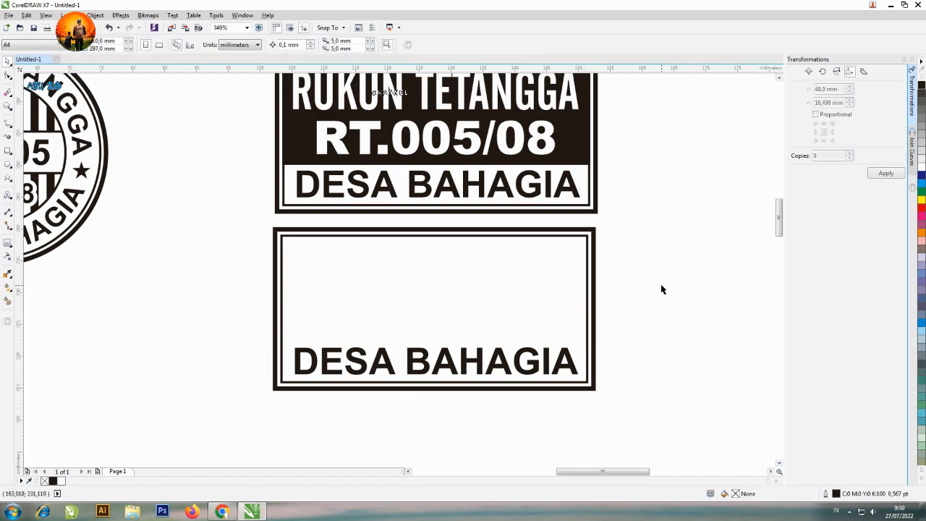
pyautogui.moveTo(232, 219); pyautogui.dragTo(628, 346)
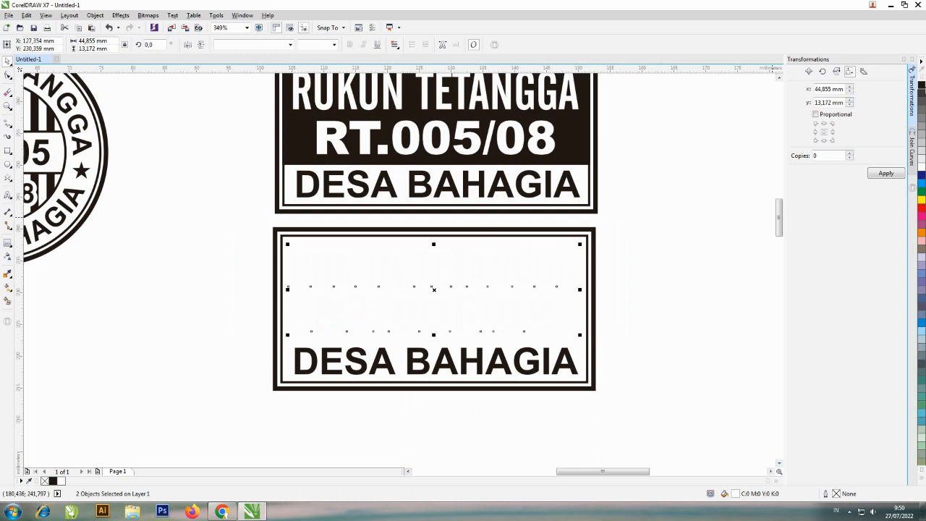
pyautogui.click(922, 86)
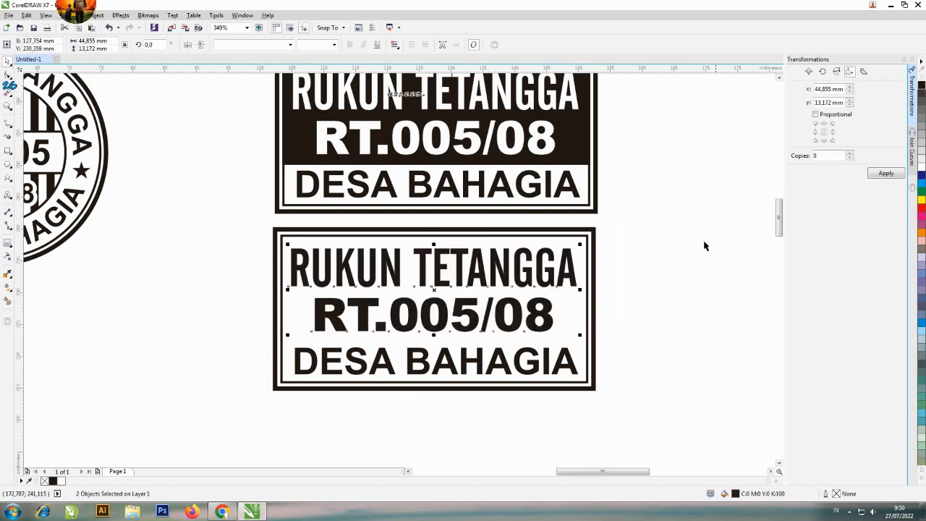
# Make a copy of the lower stamp's thin inner frame, shortened from above to about 7 mm high around DESA BAHAGIA
pyautogui.click(585, 233)
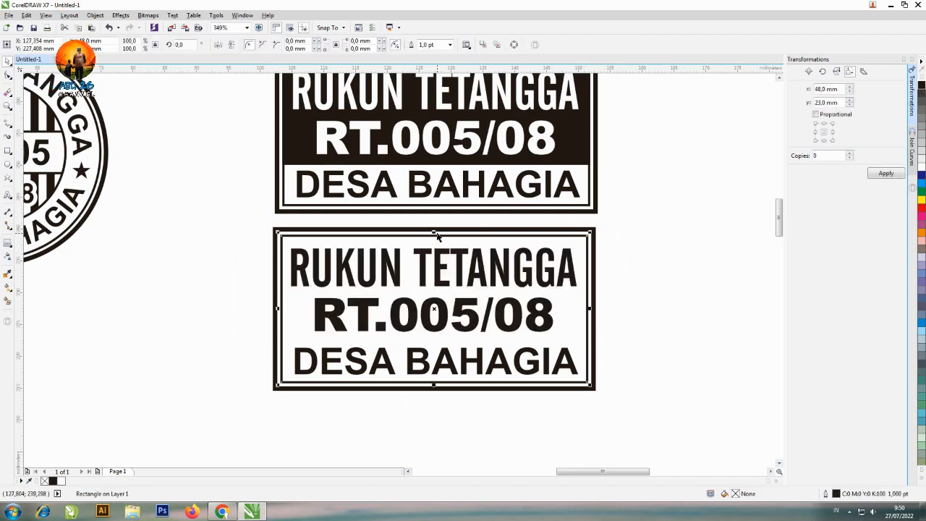
pyautogui.moveTo(434, 232); pyautogui.dragTo(435, 334)
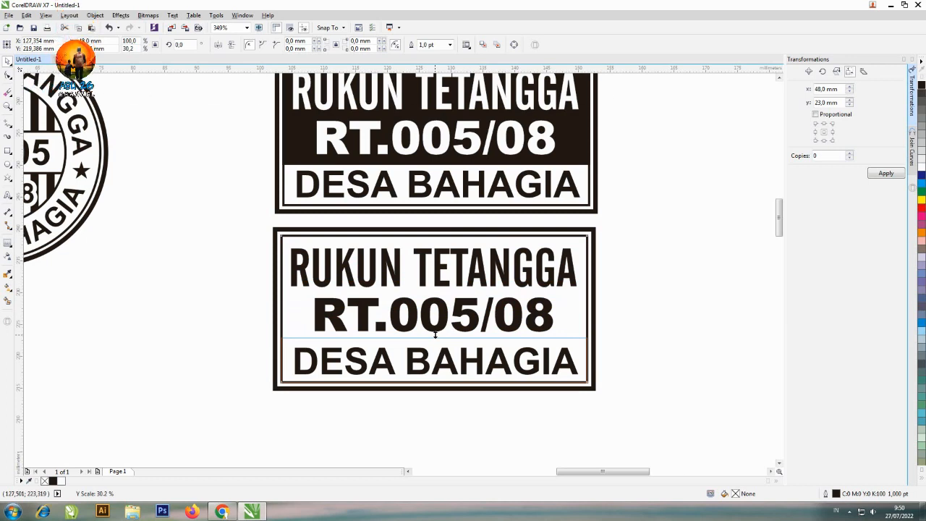
pyautogui.moveTo(434, 334); pyautogui.dragTo(434, 335)
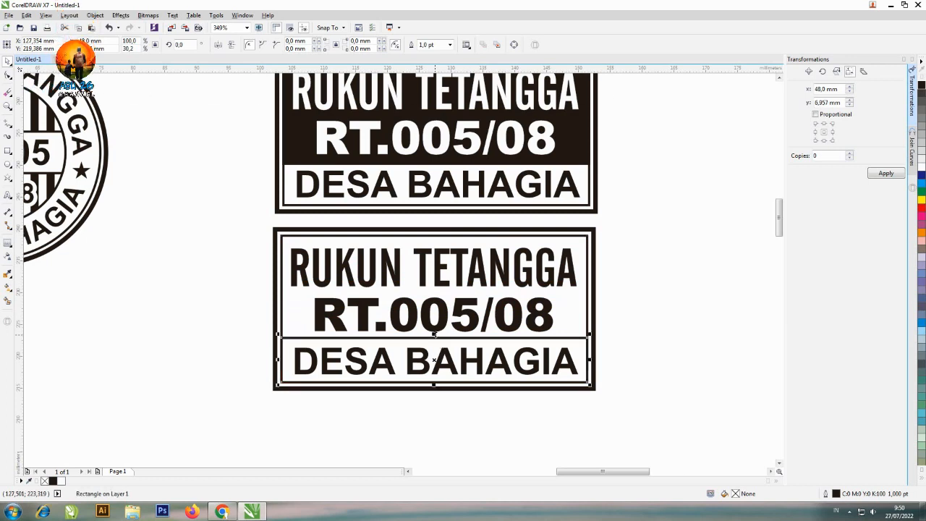
# Fill the lower stamp's DESA BAHAGIA line white and the short rectangle around it black, placing the rectangle behind the text
pyautogui.click(479, 352)
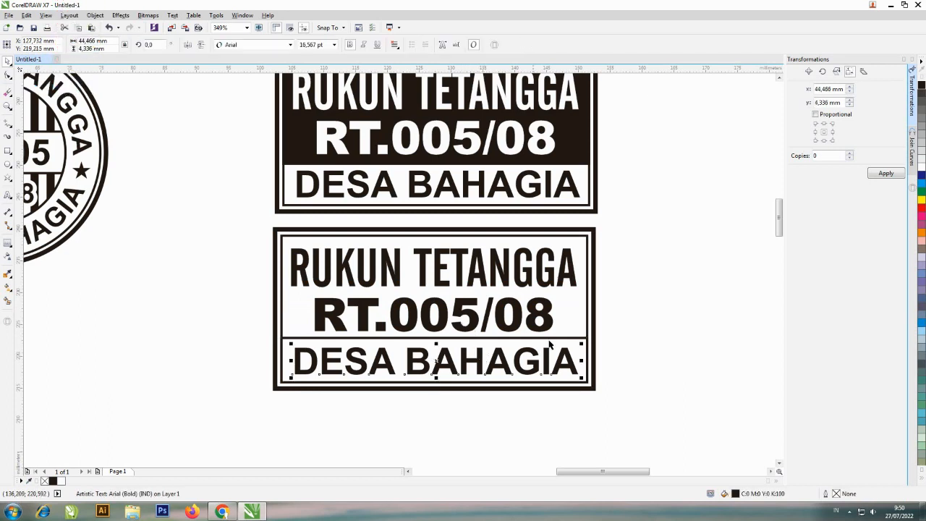
pyautogui.click(921, 172)
pyautogui.click(583, 341)
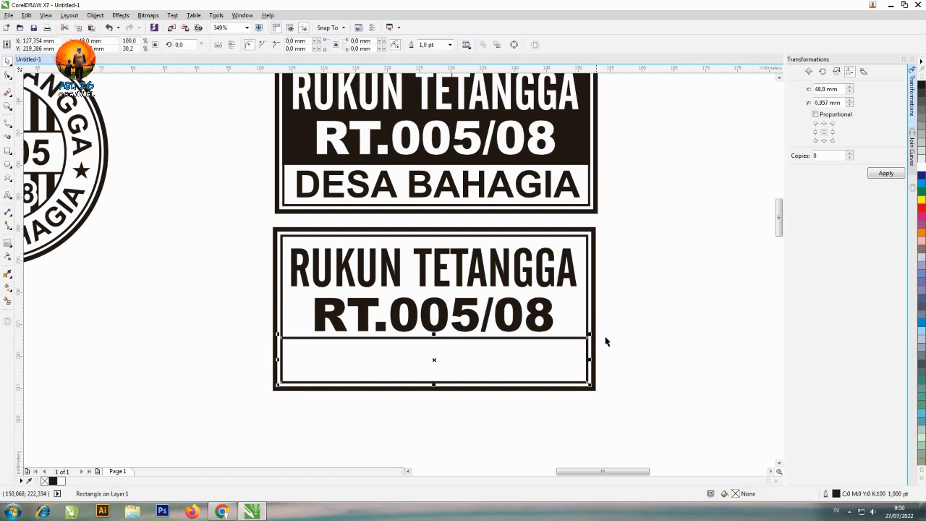
pyautogui.click(922, 86)
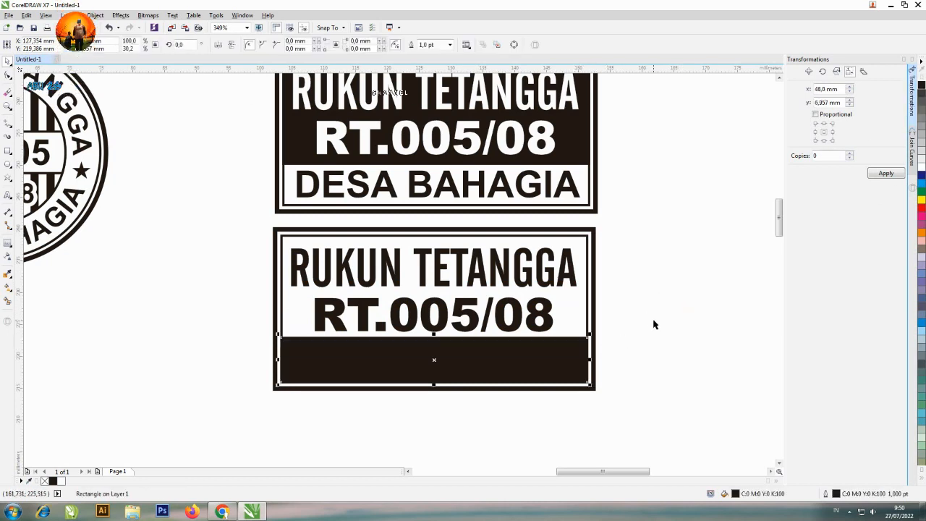
pyautogui.hotkey('shift', 'pagedown')
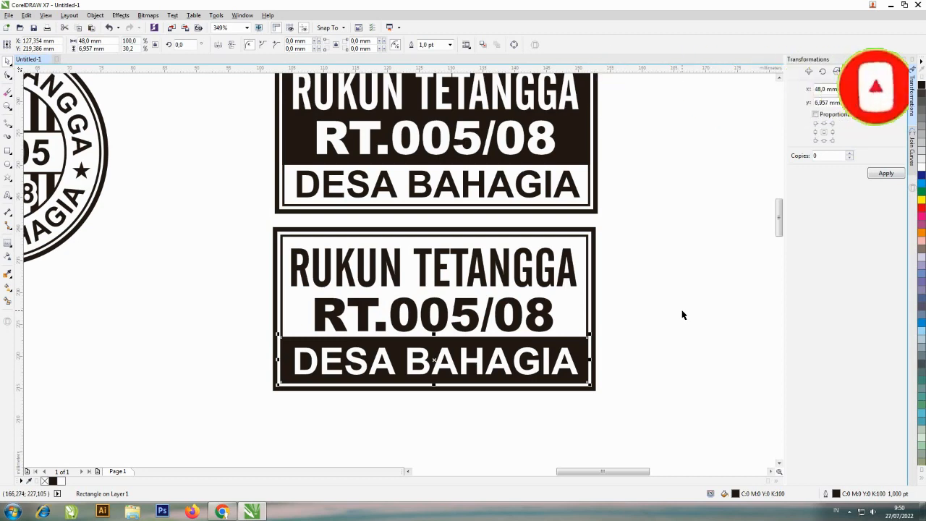
# Move the whole round stamp about 20 mm closer to the rectangular stamps and about 10 mm down, then deselect it
pyautogui.hscroll(-4, 682, 315)
pyautogui.scroll(2, 681, 314)
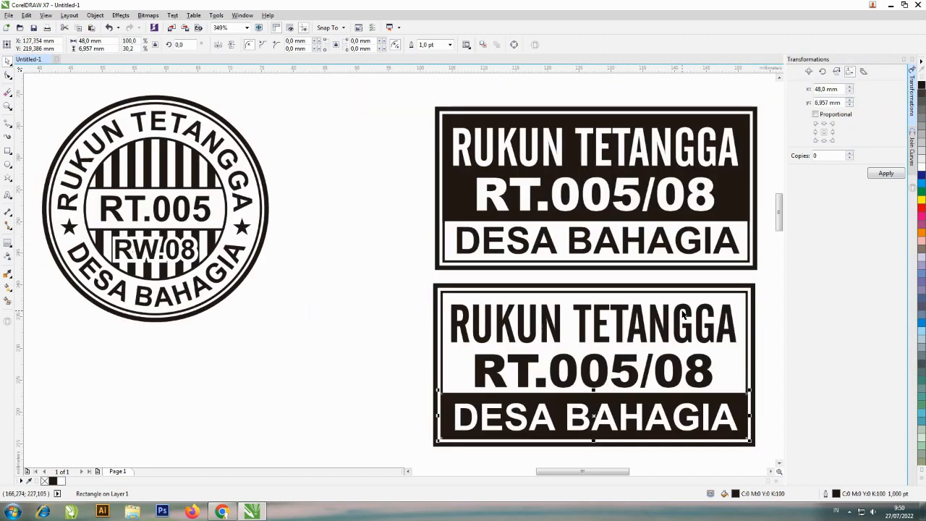
pyautogui.moveTo(37, 86); pyautogui.dragTo(266, 360)
pyautogui.moveTo(154, 208); pyautogui.dragTo(282, 274)
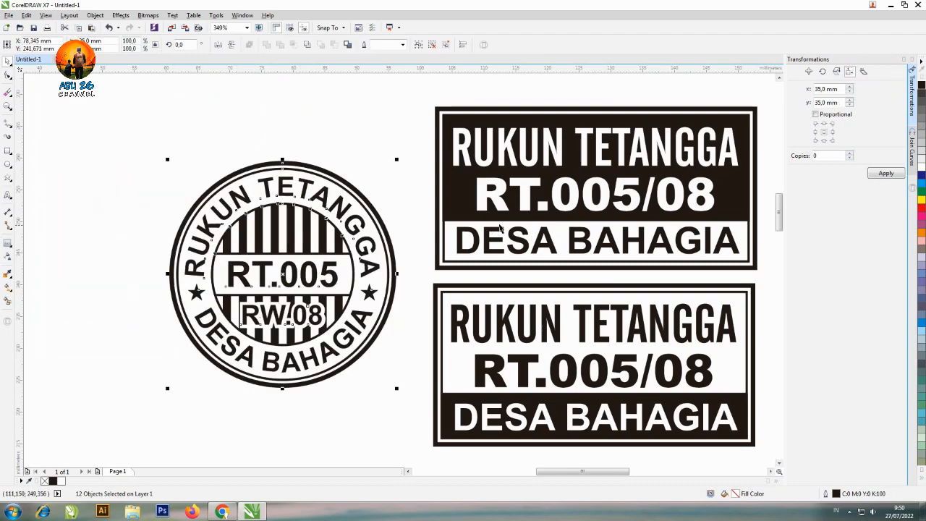
pyautogui.scroll(1, 546, 221)
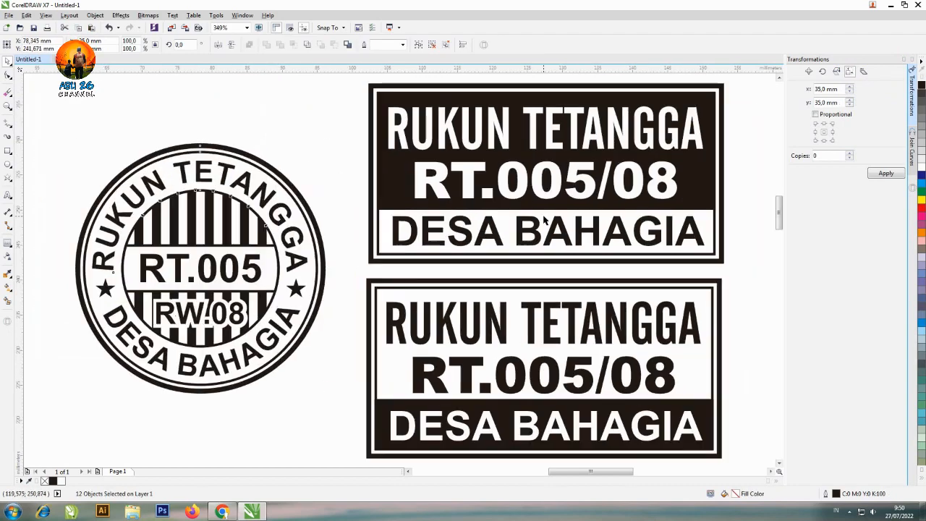
pyautogui.click(737, 220)
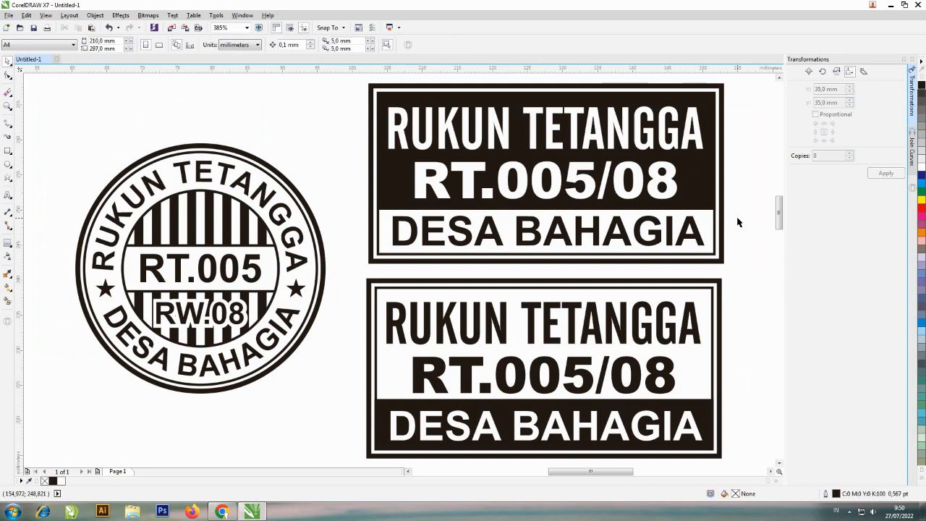